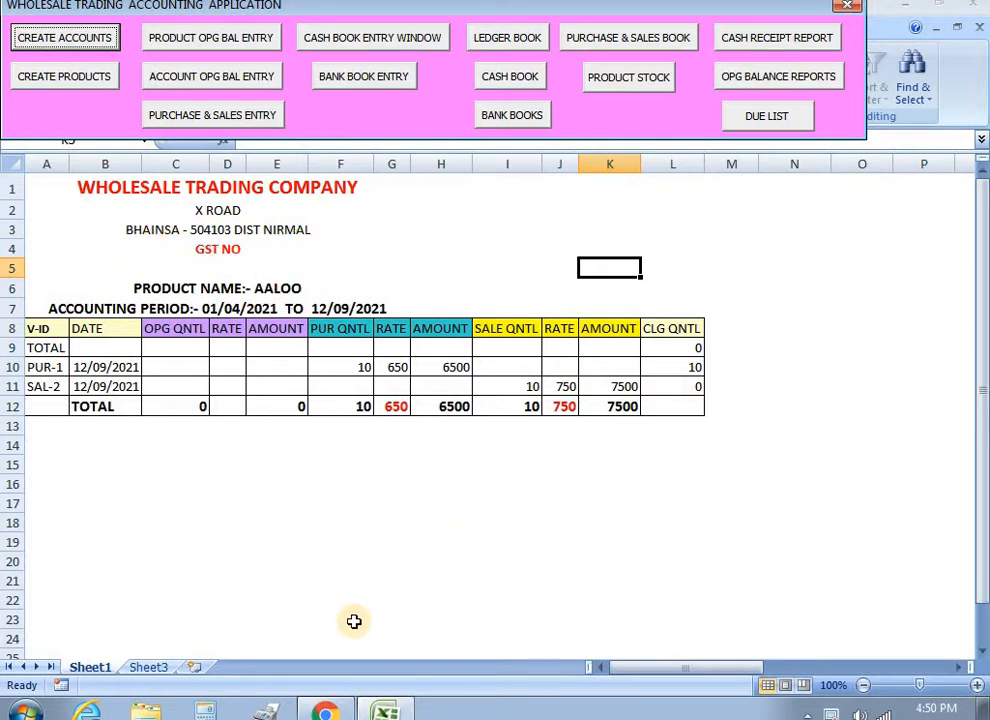
Switch to Chrome, review the BILL NO - 6.pdf cash memo's packets, rates, weights and totals, and return to Excel
{"action": "left_click", "coordinate": [325, 710]}
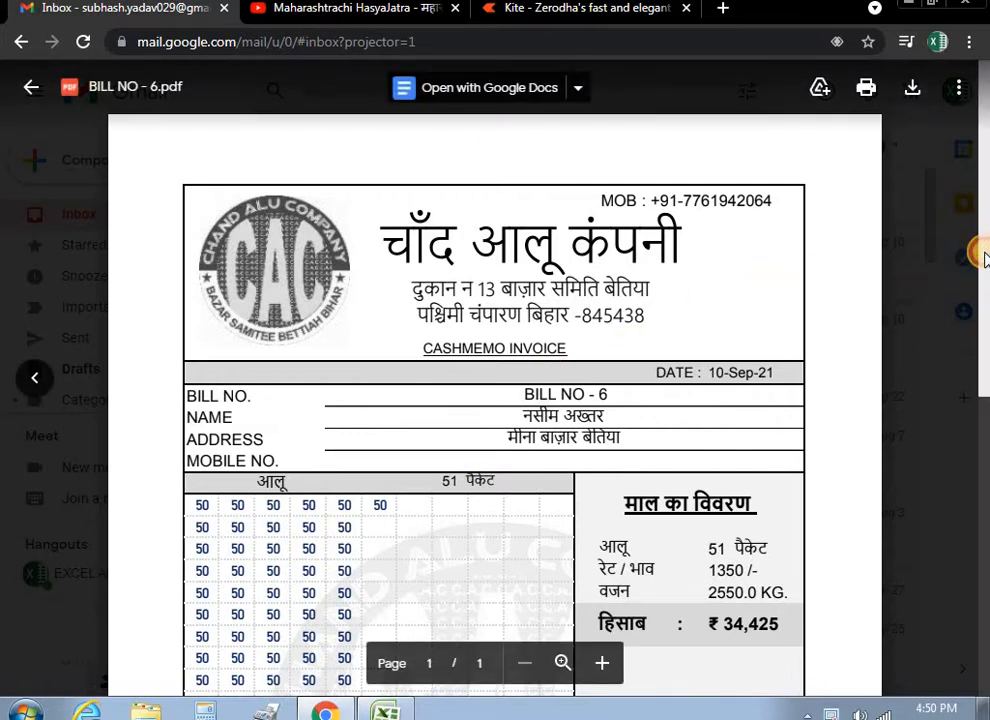
{"action": "left_click_drag", "start_coordinate": [985, 248], "coordinate": [974, 348]}
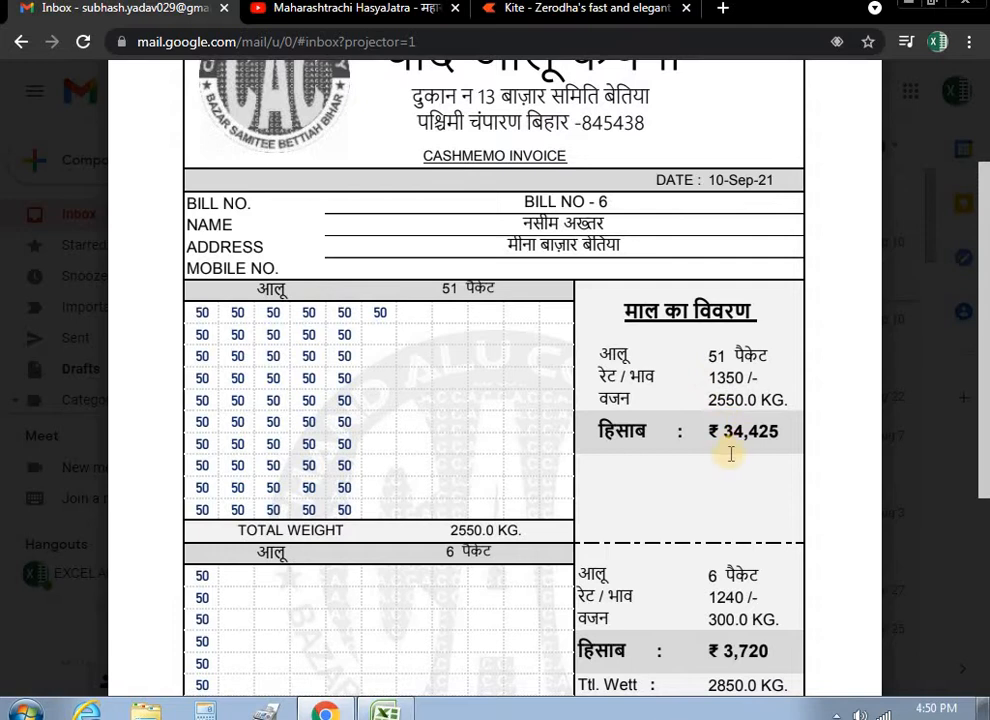
{"action": "left_click_drag", "start_coordinate": [983, 250], "coordinate": [970, 356]}
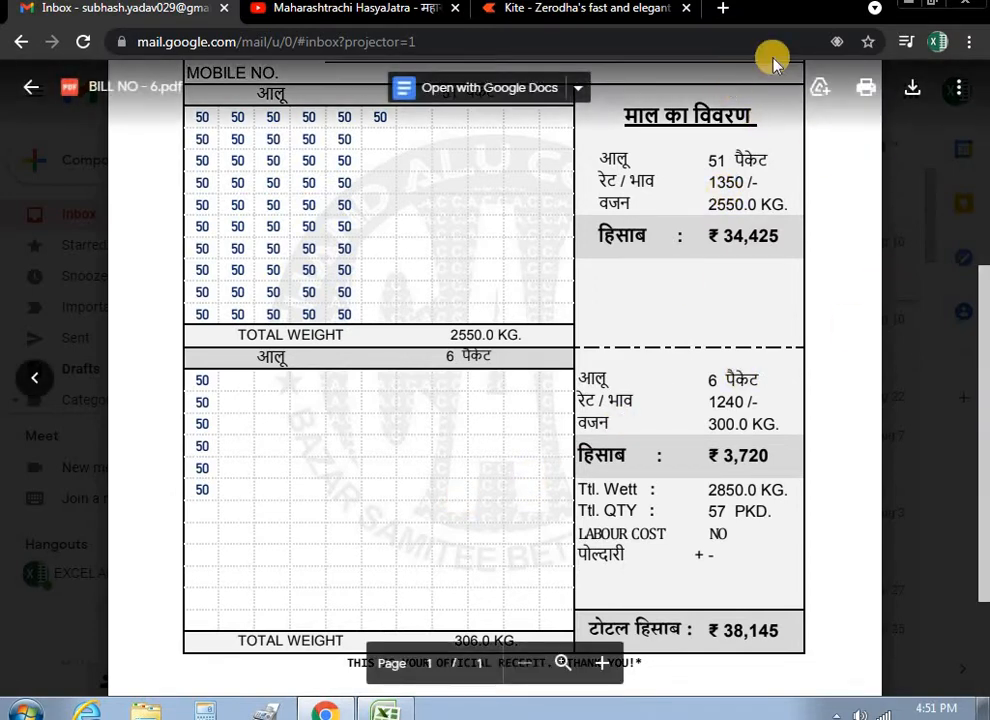
{"action": "left_click", "coordinate": [905, 6]}
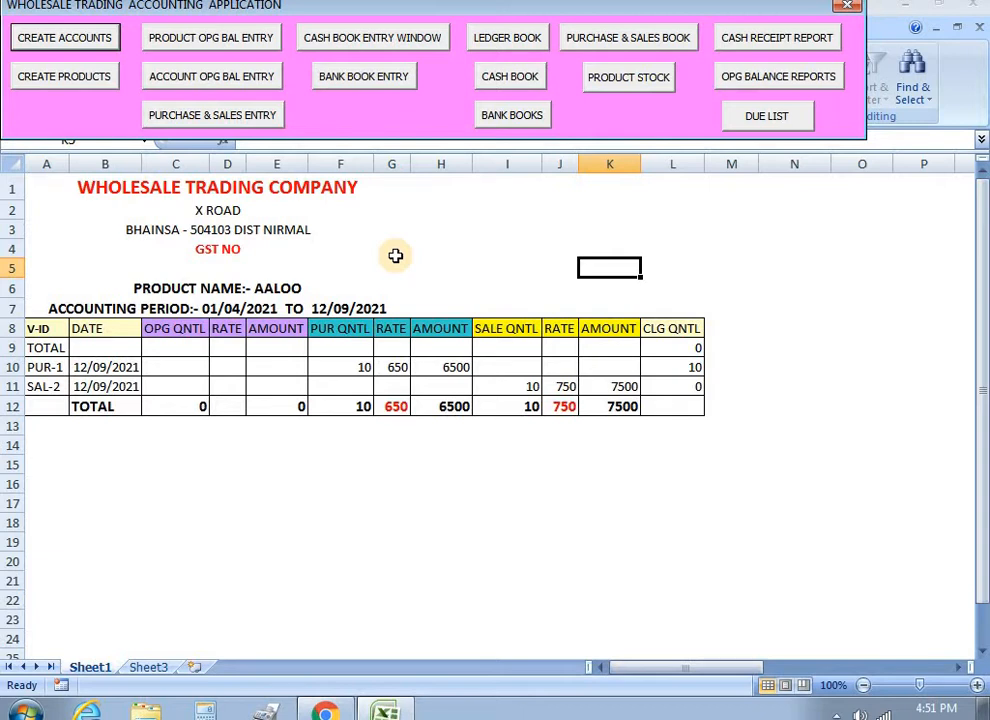
Delete purchase entry 1 and sales entry 2 in the purchase and sales entry window, and close the window
{"action": "left_click", "coordinate": [222, 116]}
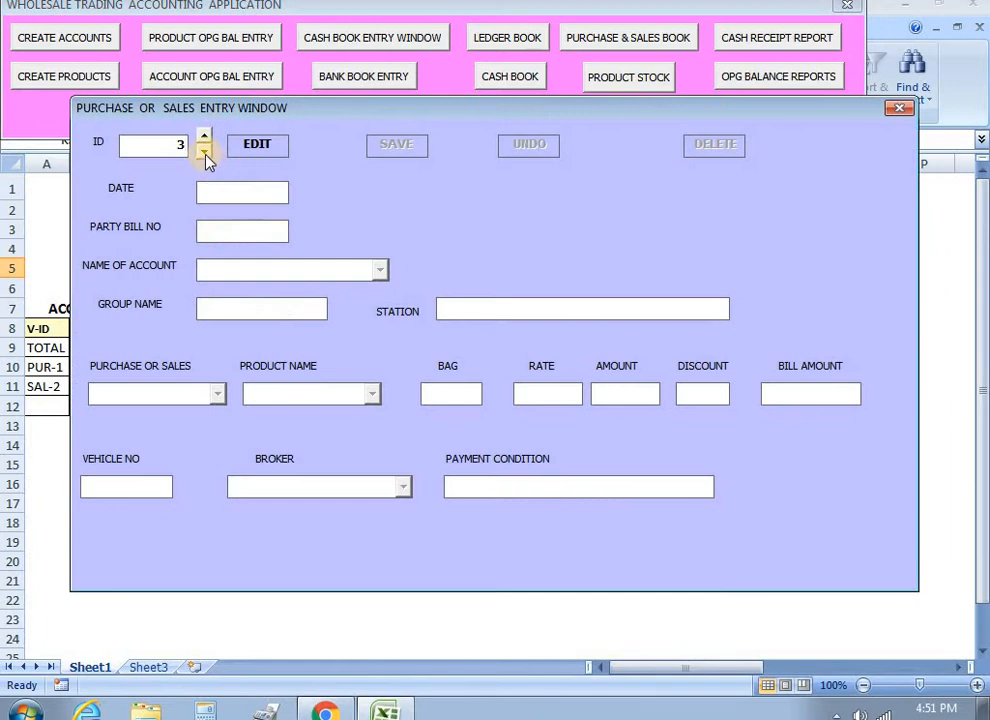
{"action": "left_click", "coordinate": [204, 152]}
{"action": "left_click", "coordinate": [262, 145]}
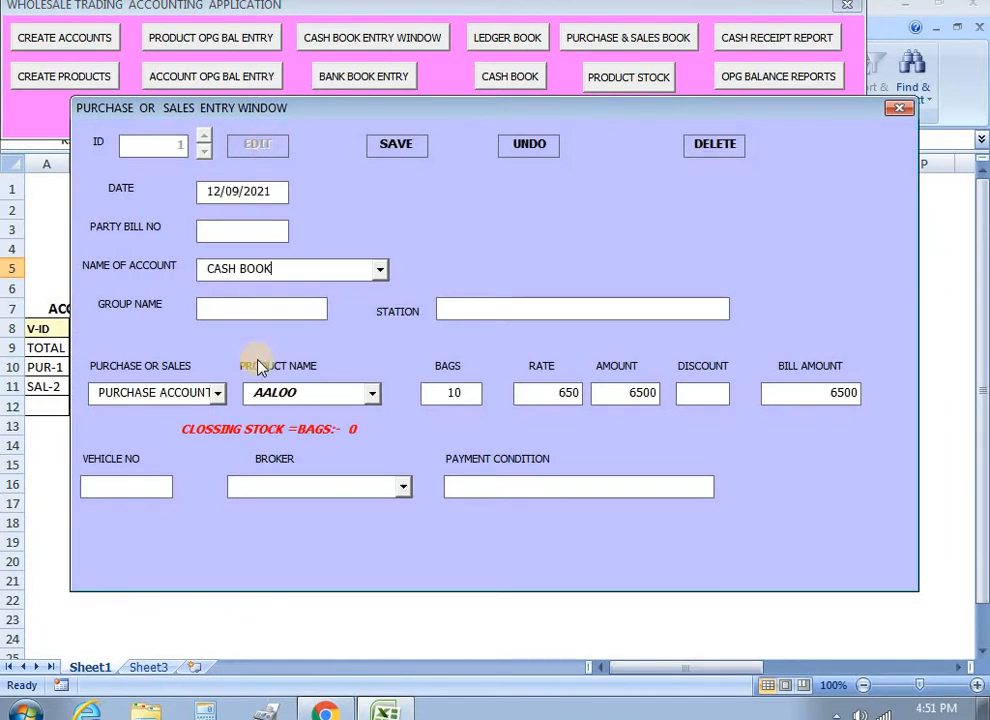
{"action": "left_click", "coordinate": [714, 146]}
{"action": "left_click", "coordinate": [468, 407]}
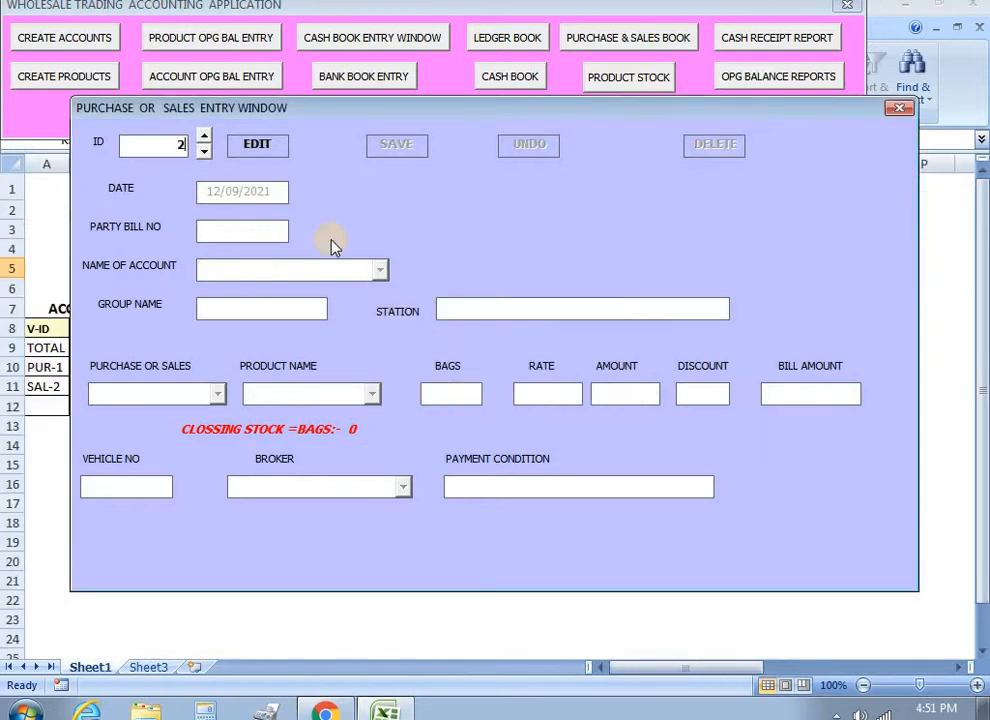
{"action": "left_click", "coordinate": [260, 146]}
{"action": "left_click", "coordinate": [716, 146]}
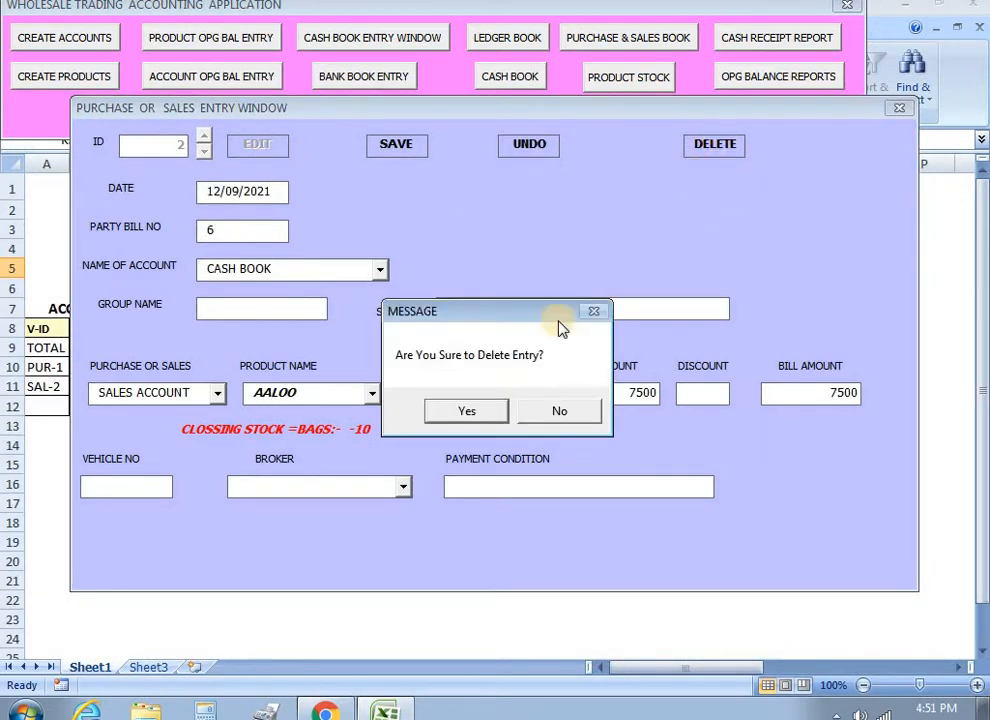
{"action": "left_click", "coordinate": [468, 411]}
{"action": "left_click", "coordinate": [900, 108]}
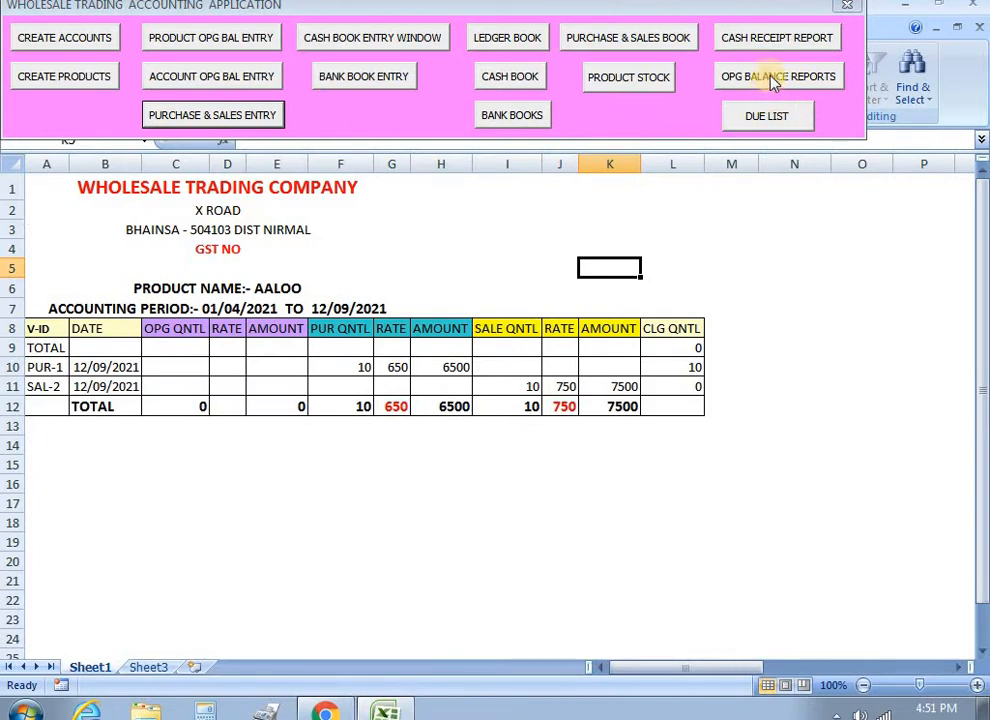
Show the product stock report for AALOO from 01/04/2021 to 12/09/2021
{"action": "left_click", "coordinate": [773, 84]}
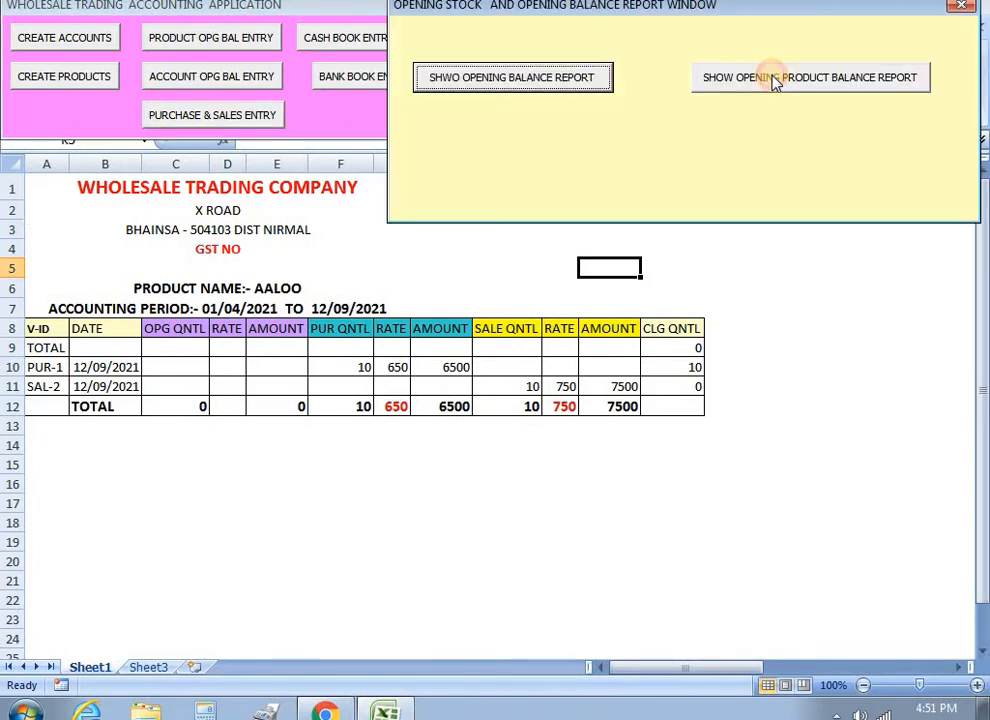
{"action": "left_click", "coordinate": [962, 10]}
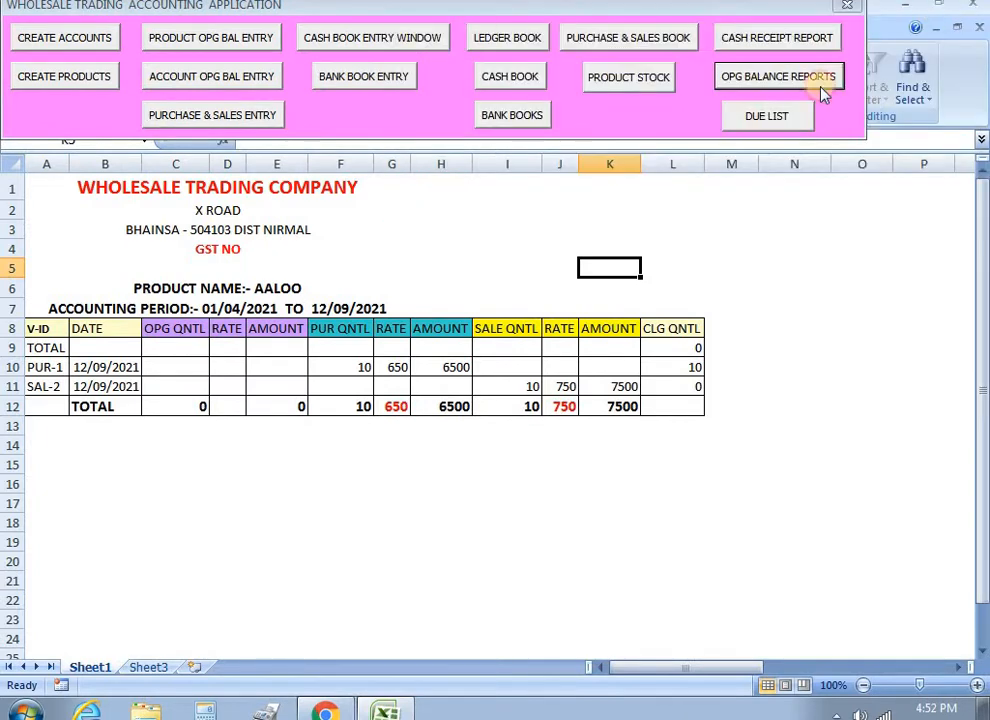
{"action": "left_click", "coordinate": [631, 80]}
{"action": "left_click", "coordinate": [869, 73]}
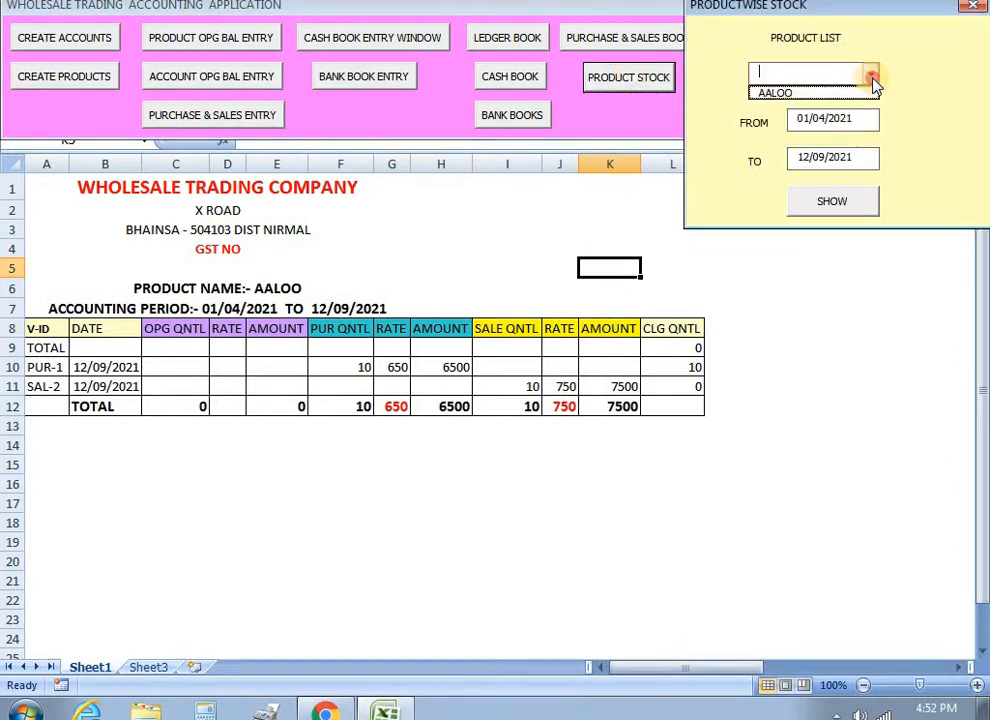
{"action": "left_click", "coordinate": [815, 93]}
{"action": "left_click", "coordinate": [827, 212]}
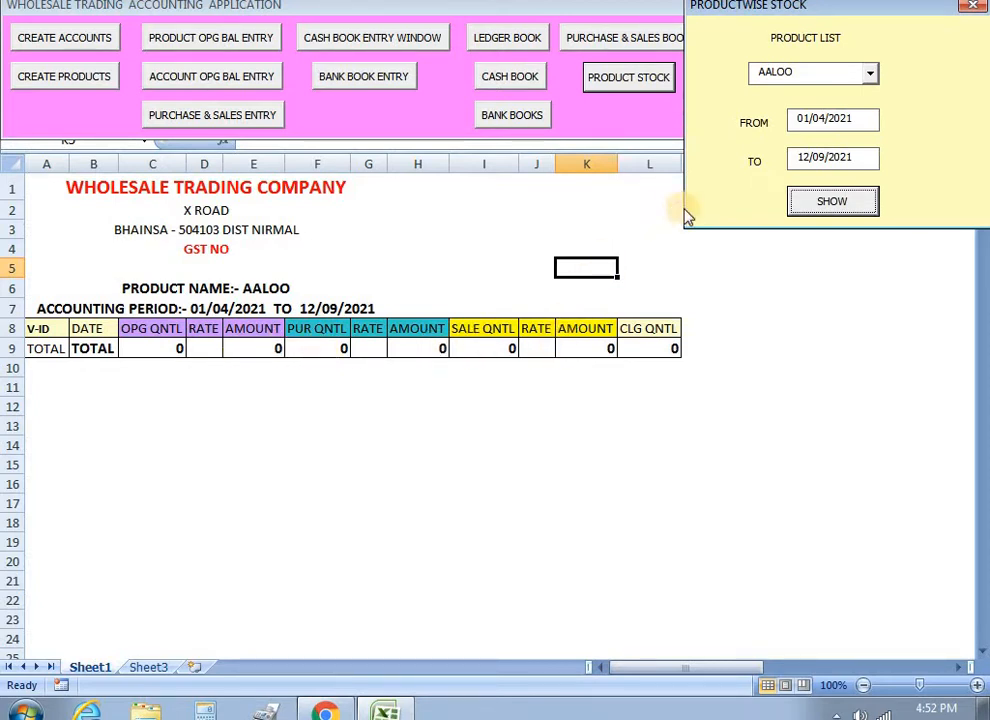
{"action": "left_click", "coordinate": [972, 8]}
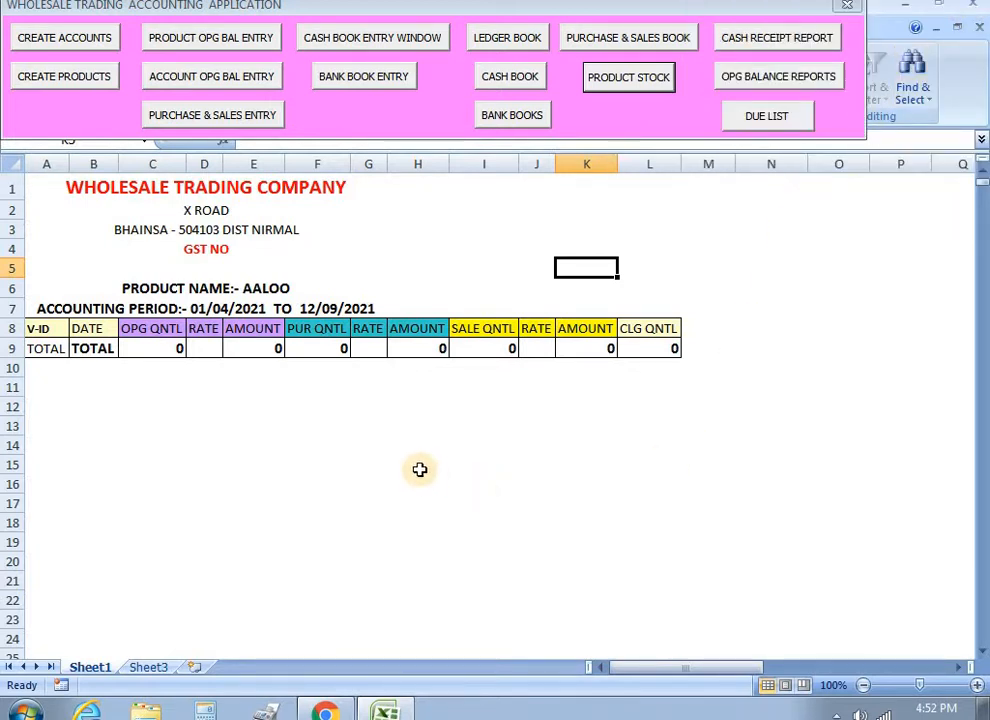
Check the list of existing accounts in the account creation window
{"action": "left_click", "coordinate": [90, 42]}
{"action": "left_click", "coordinate": [364, 70]}
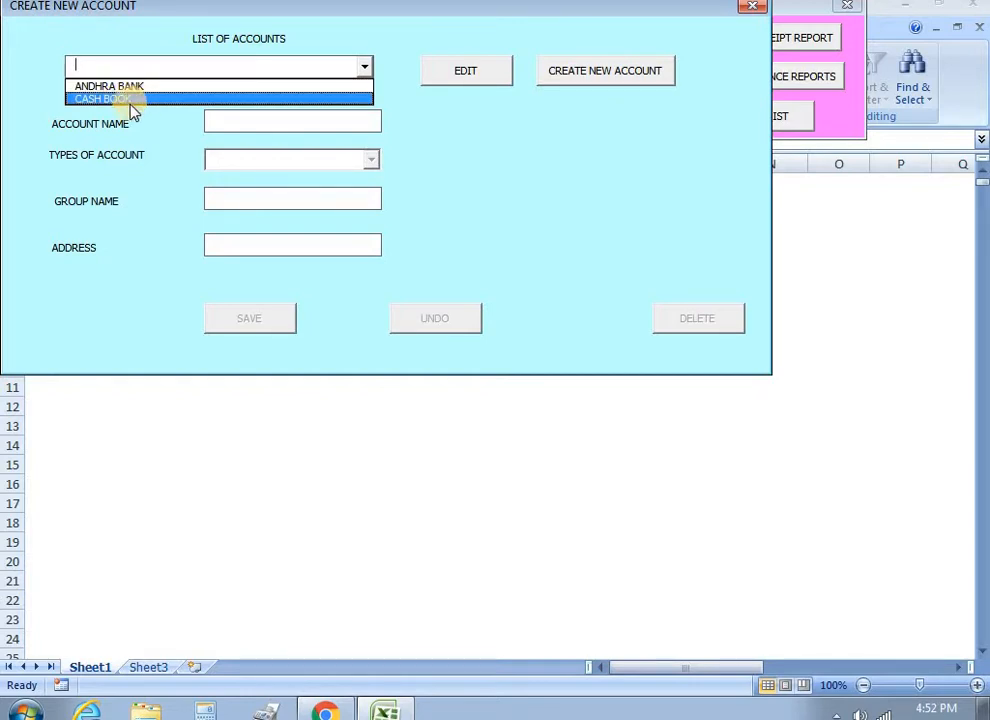
{"action": "left_click", "coordinate": [750, 8]}
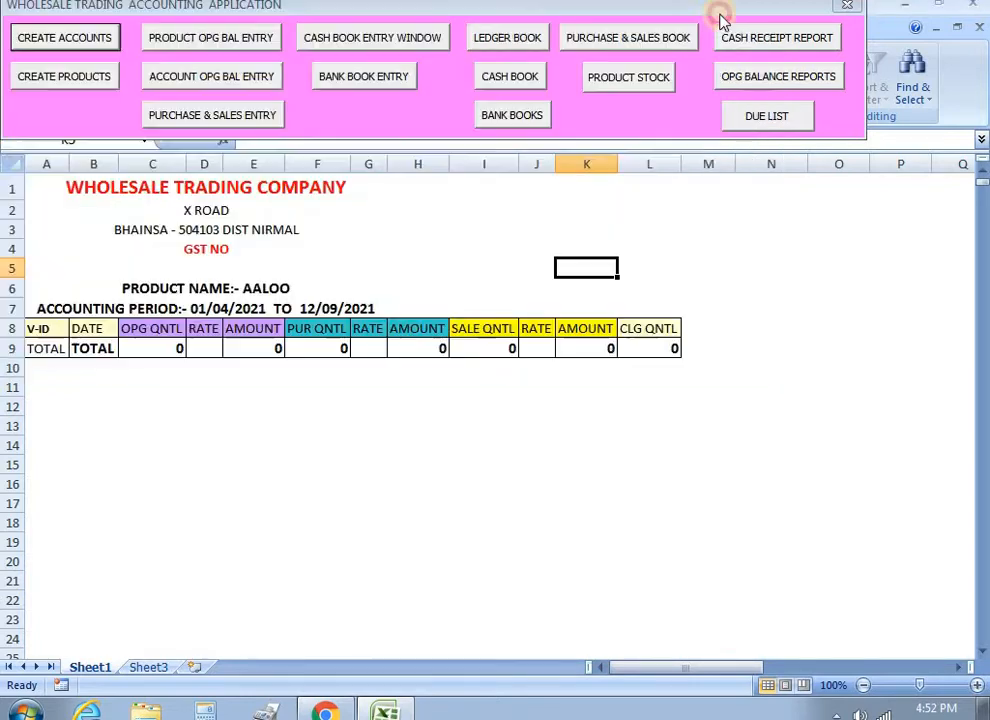
Delete the product AALOO from the products list and close the products window
{"action": "left_click", "coordinate": [72, 80]}
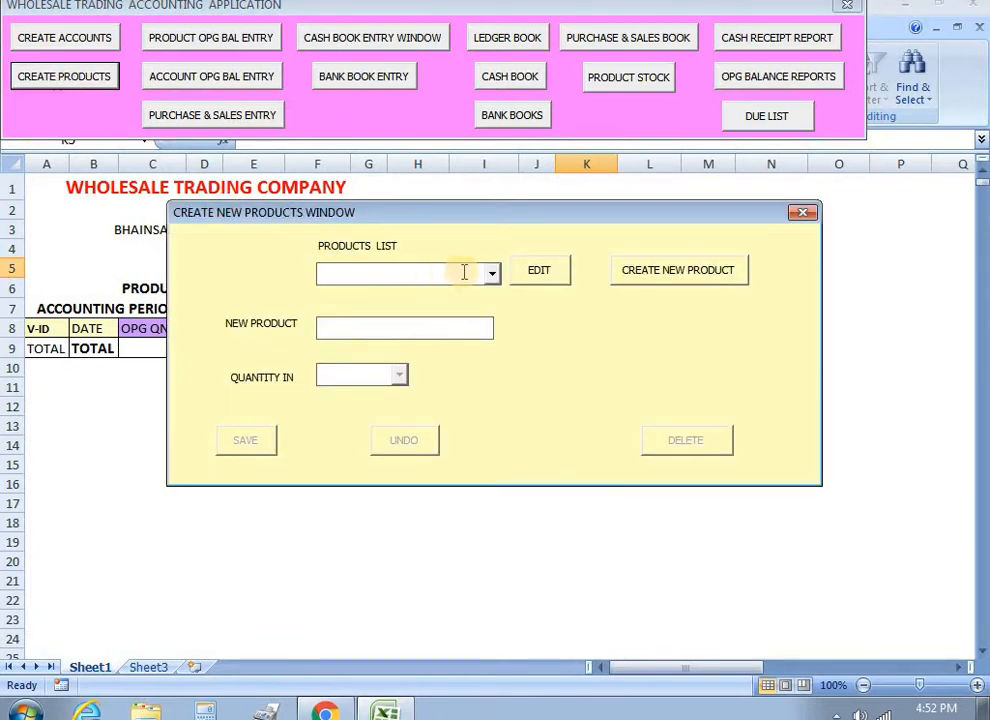
{"action": "left_click", "coordinate": [492, 280]}
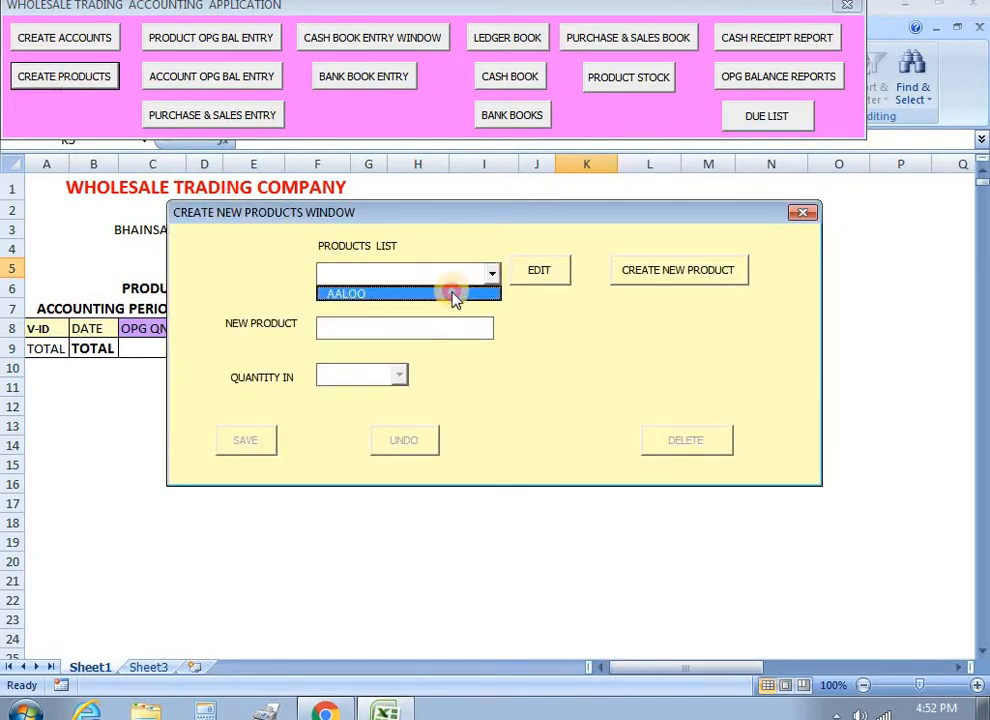
{"action": "left_click", "coordinate": [453, 292]}
{"action": "left_click", "coordinate": [520, 284]}
{"action": "left_click", "coordinate": [650, 444]}
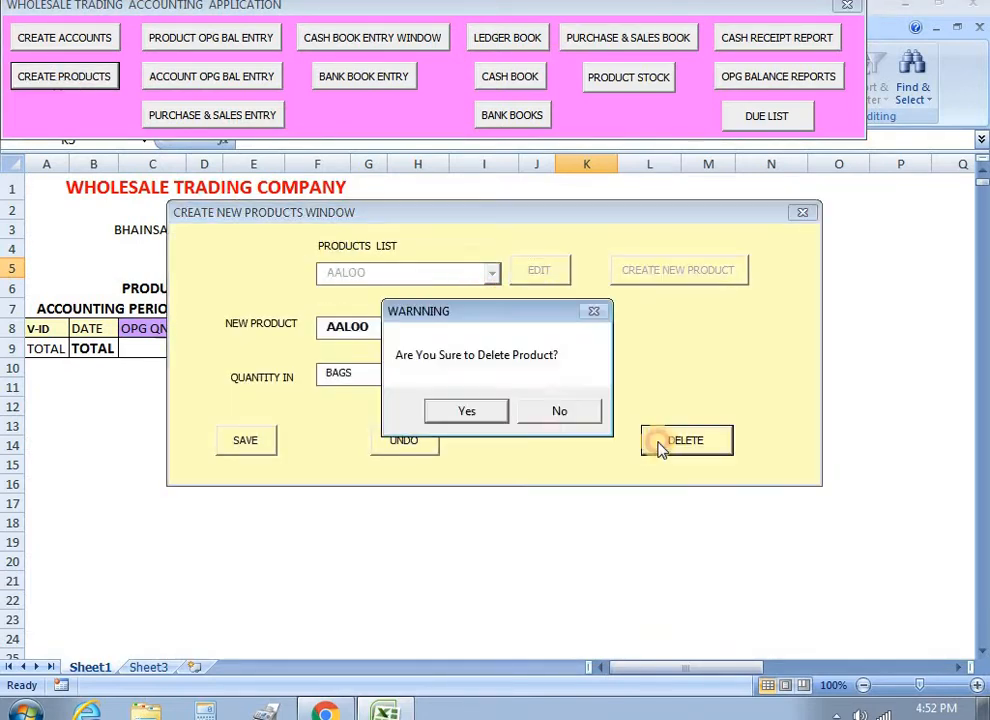
{"action": "left_click", "coordinate": [462, 410]}
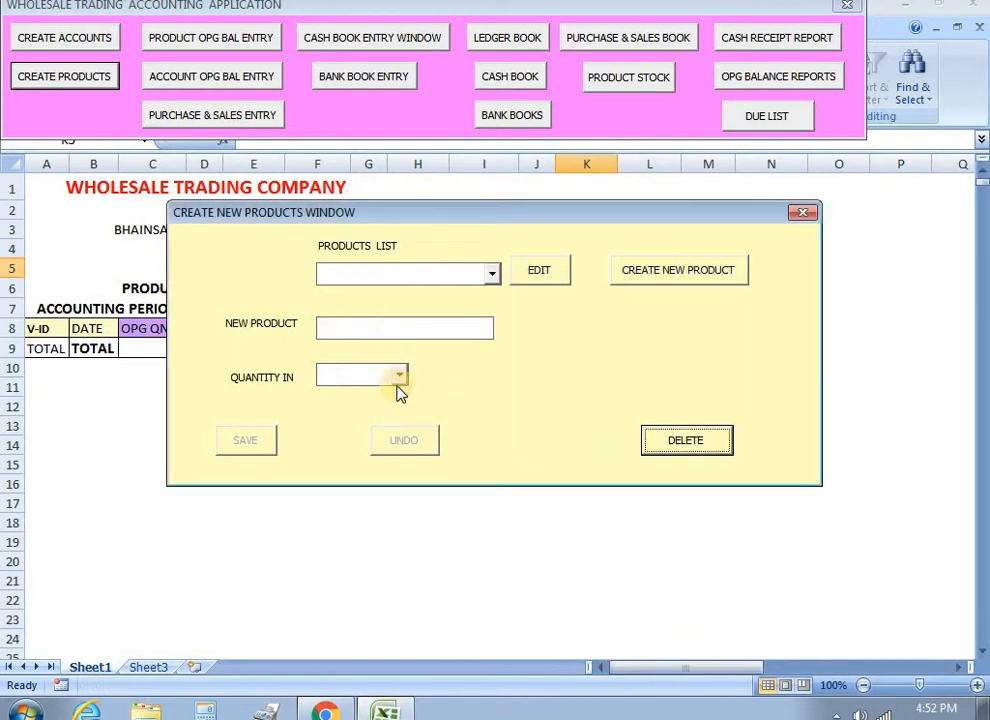
{"action": "left_click", "coordinate": [803, 214]}
Switch to the invoice PDF in Chrome, re-examine its bill header, product name and packet entries, and return to Excel
{"action": "key", "text": "alt+Tab"}
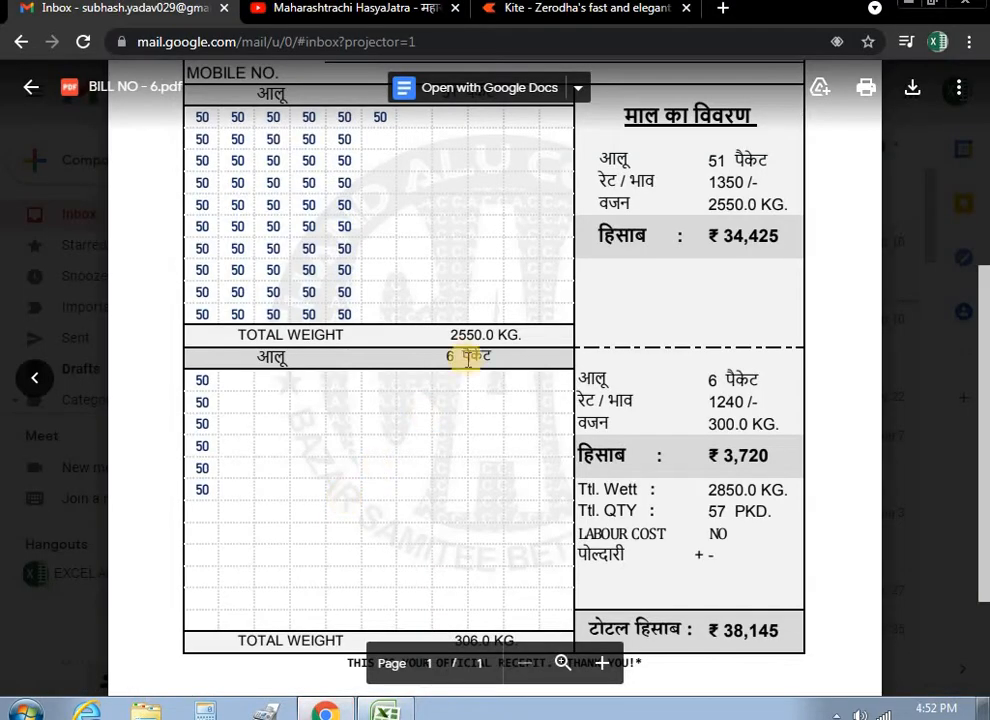
{"action": "left_click_drag", "start_coordinate": [979, 353], "coordinate": [984, 210]}
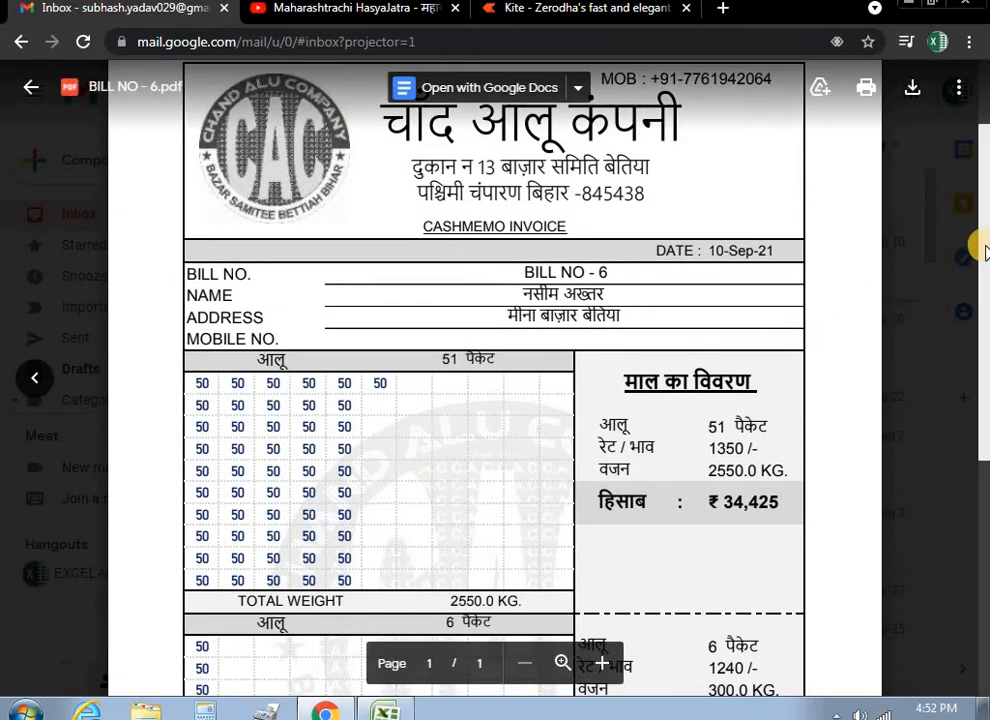
{"action": "left_click_drag", "start_coordinate": [980, 265], "coordinate": [983, 345]}
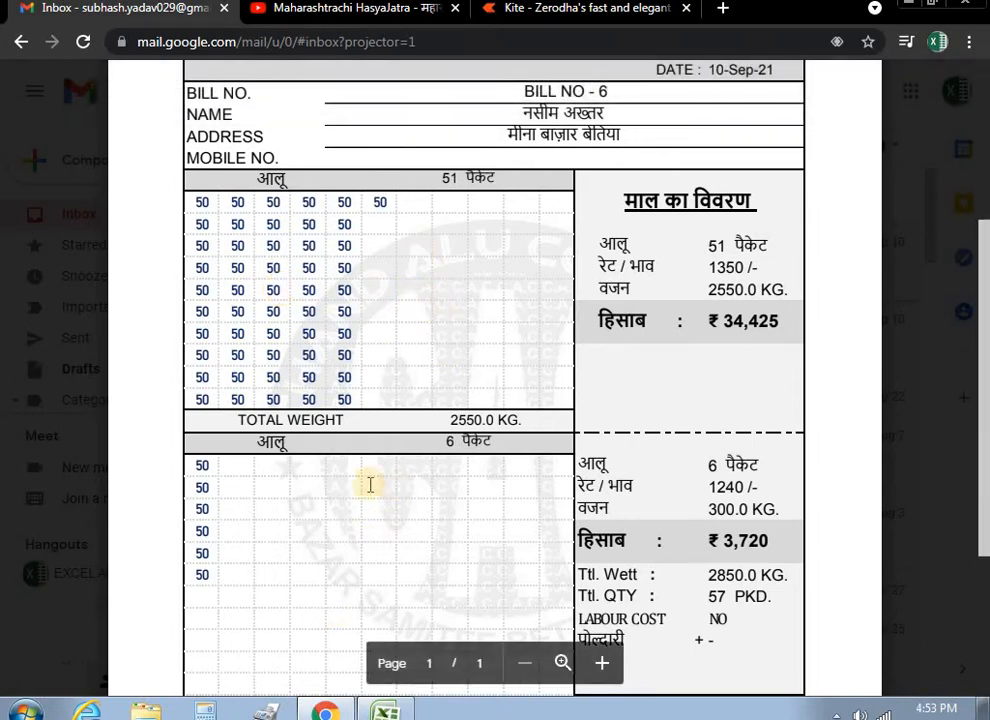
{"action": "scroll", "coordinate": [981, 330], "scroll_direction": "up", "scroll_amount": 1}
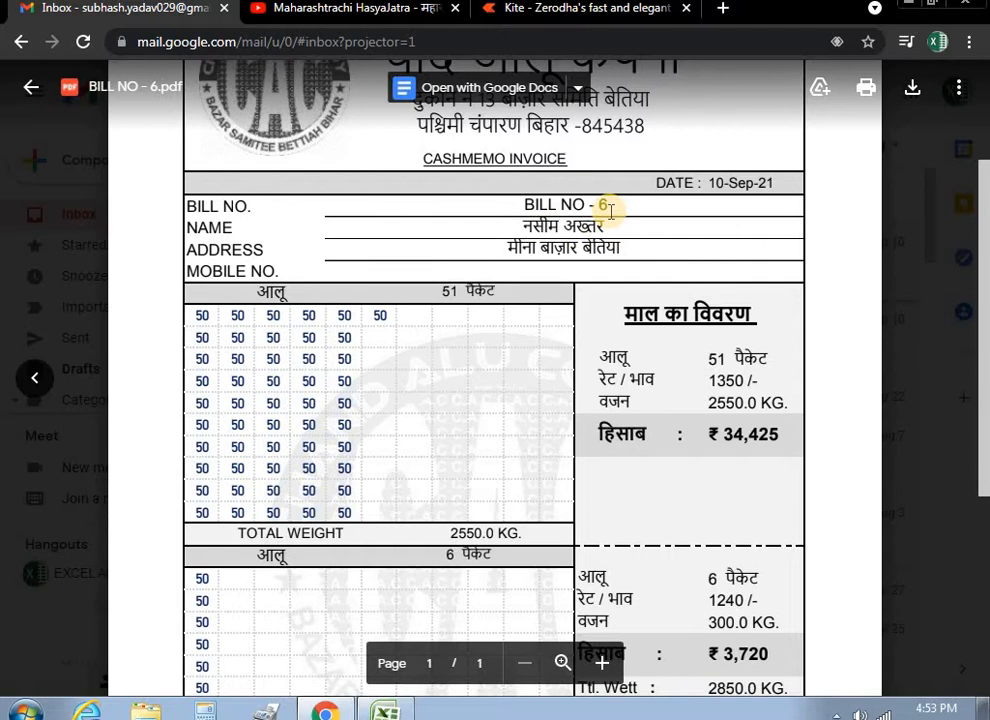
{"action": "left_click", "coordinate": [912, 9]}
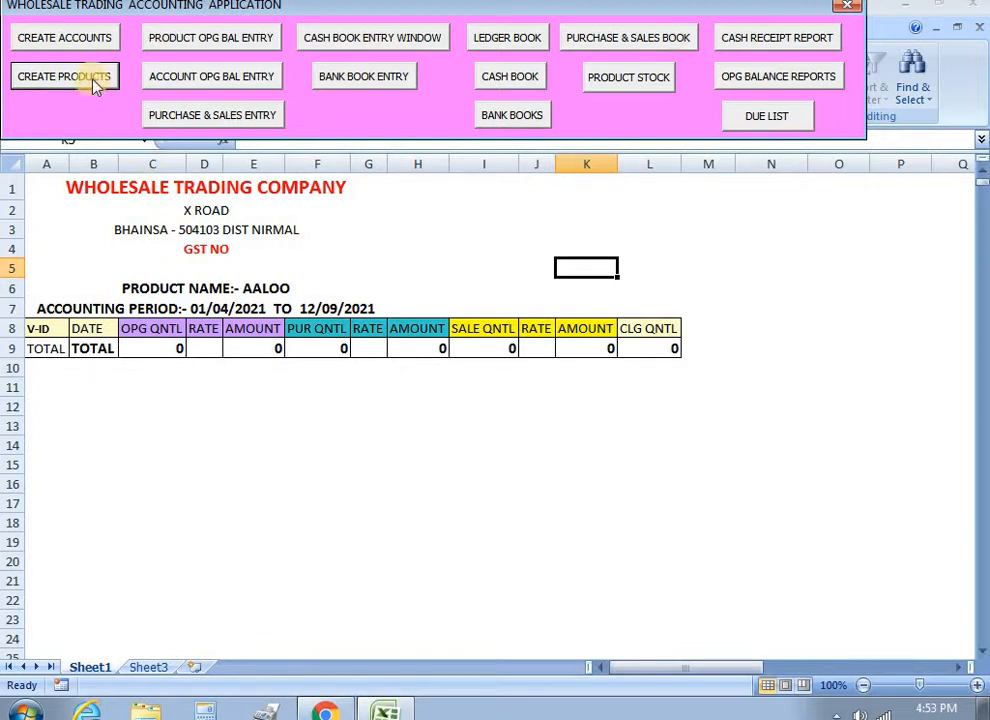
{"action": "key", "text": "alt+Tab"}
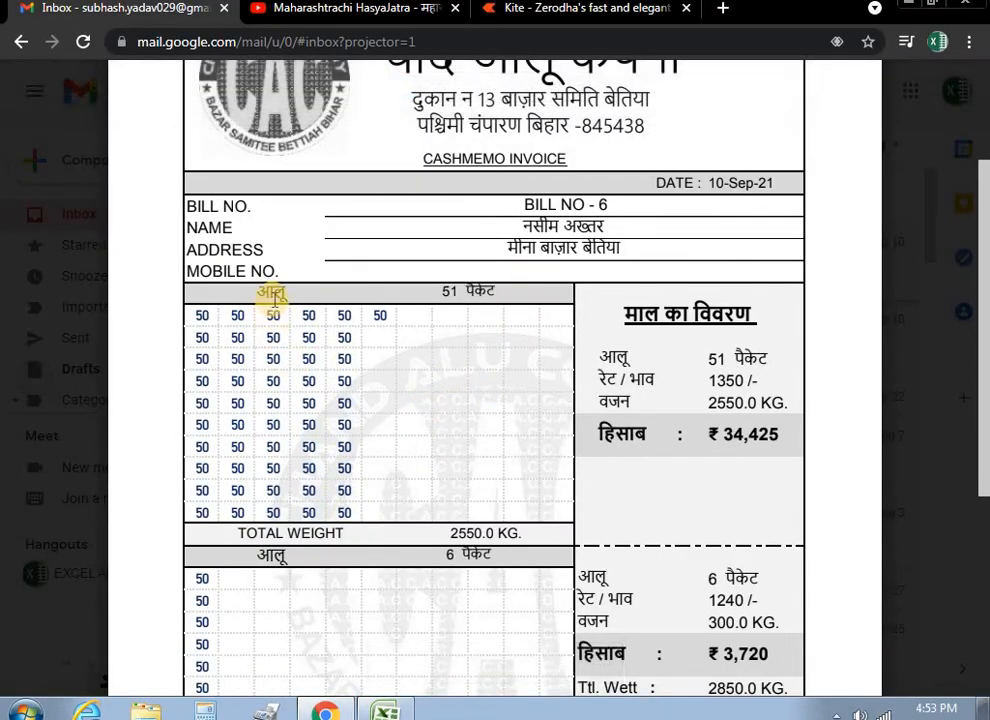
{"action": "left_click", "coordinate": [909, 5]}
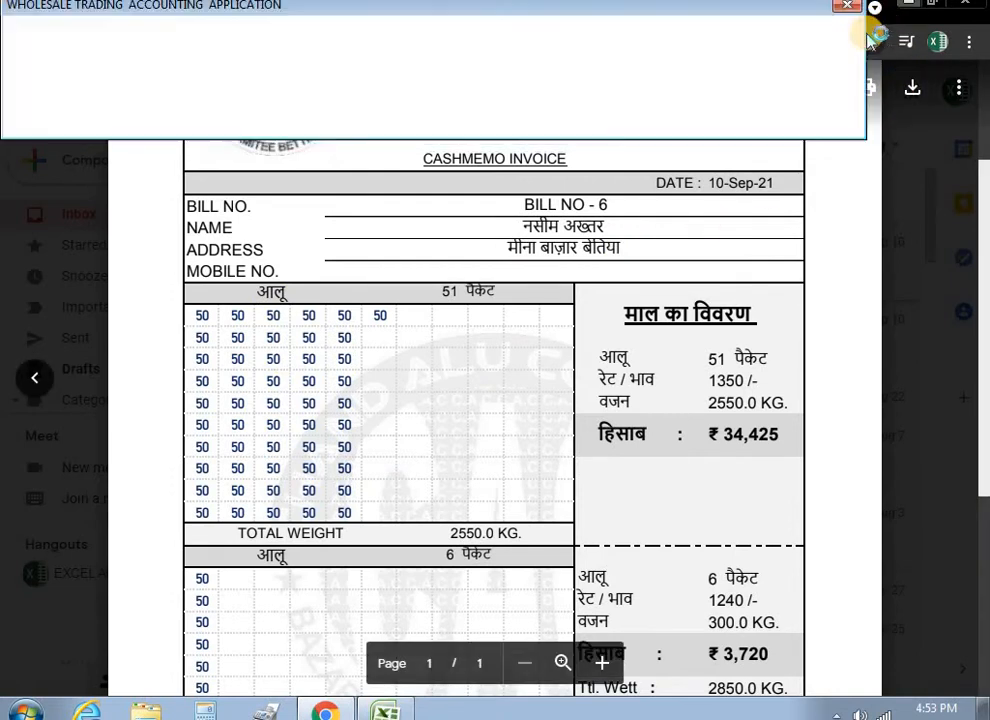
Create a new product AALOO with its quantity in BAGS, save it and close the products window
{"action": "left_click", "coordinate": [74, 80]}
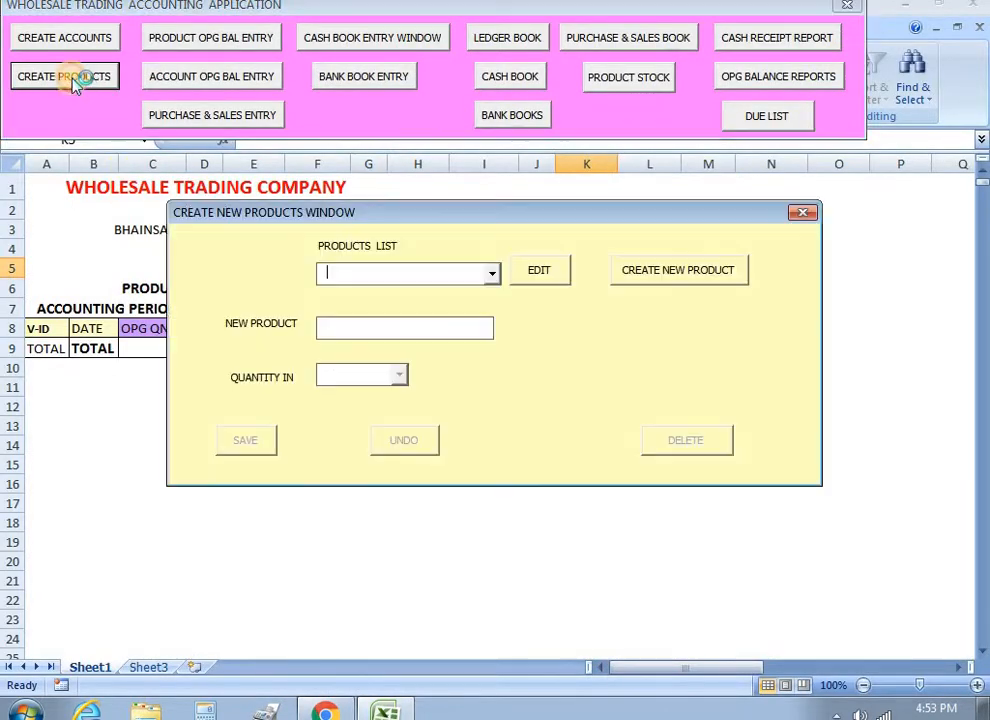
{"action": "left_click", "coordinate": [670, 273]}
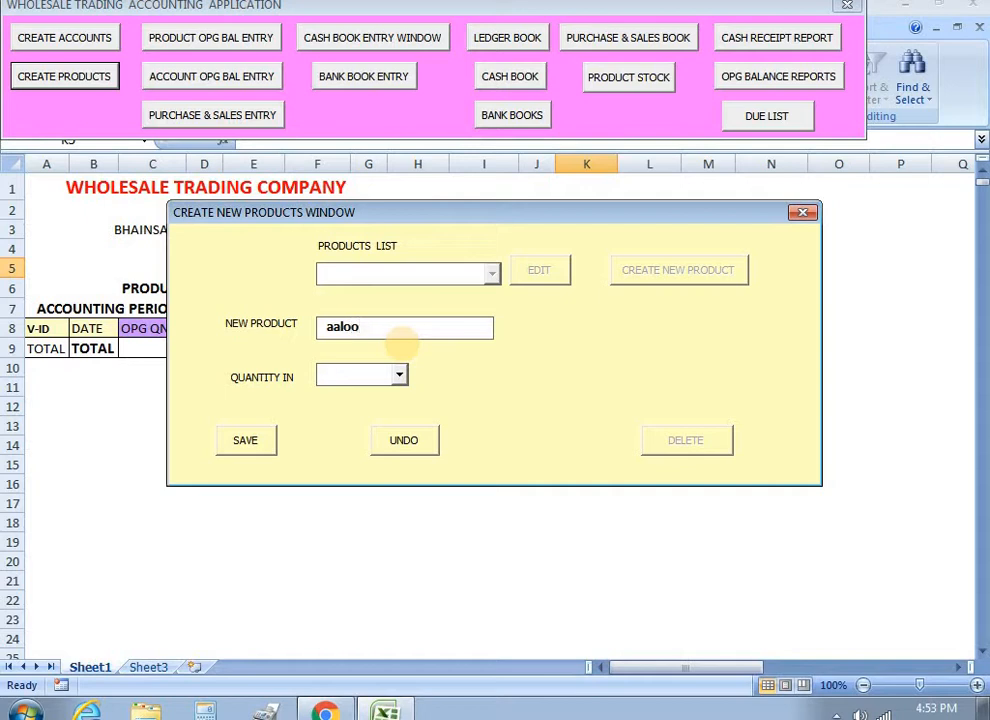
{"action": "left_click", "coordinate": [400, 379]}
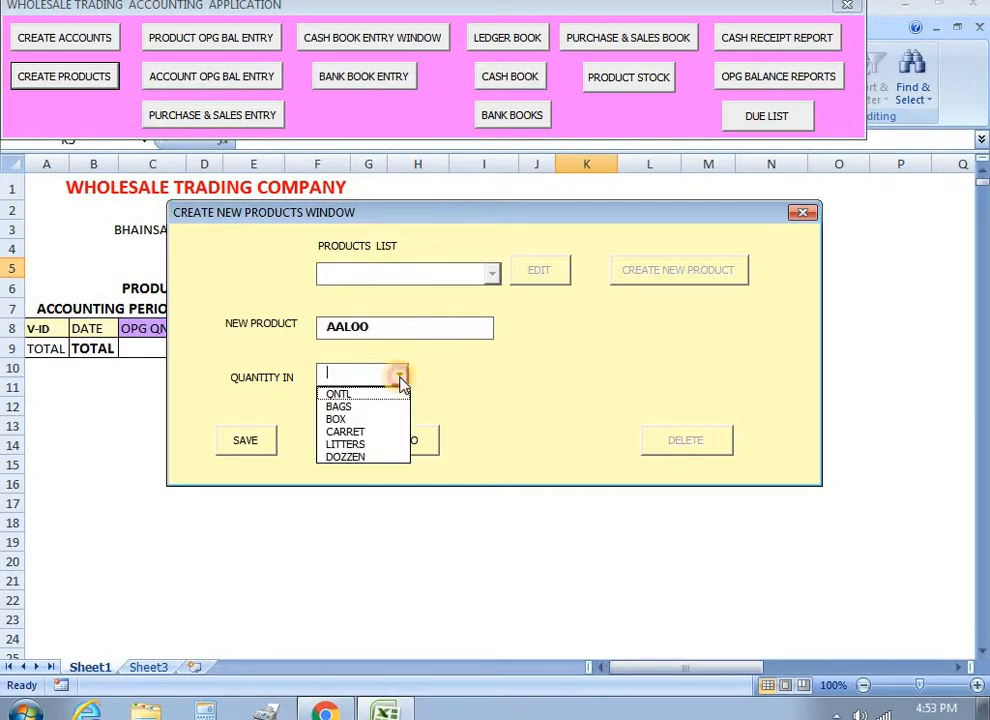
{"action": "left_click", "coordinate": [345, 407]}
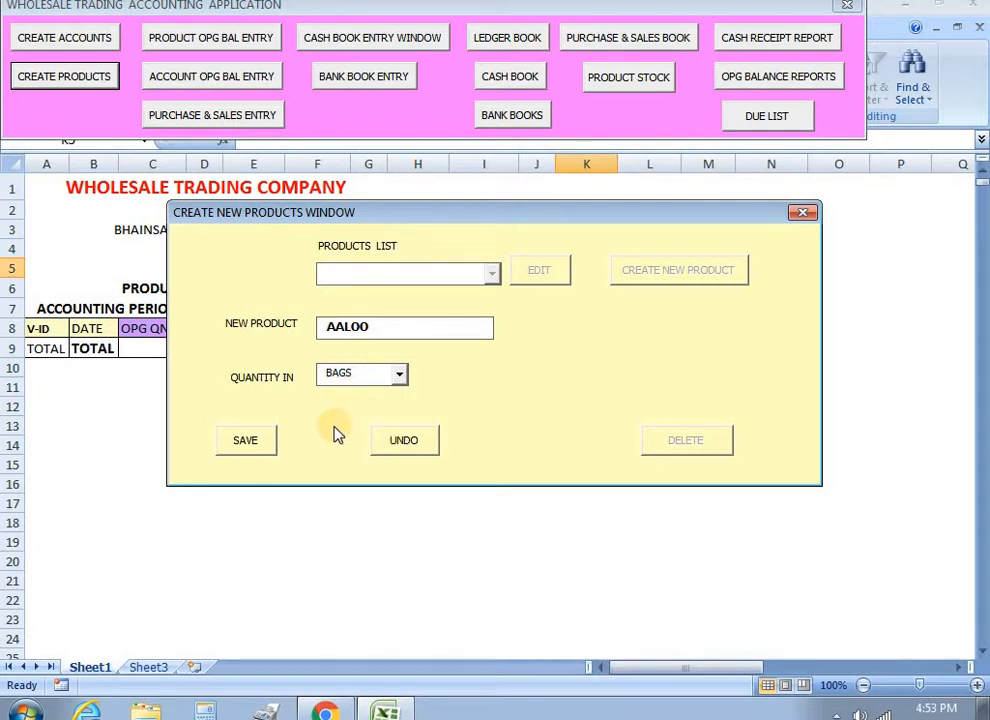
{"action": "left_click", "coordinate": [244, 446]}
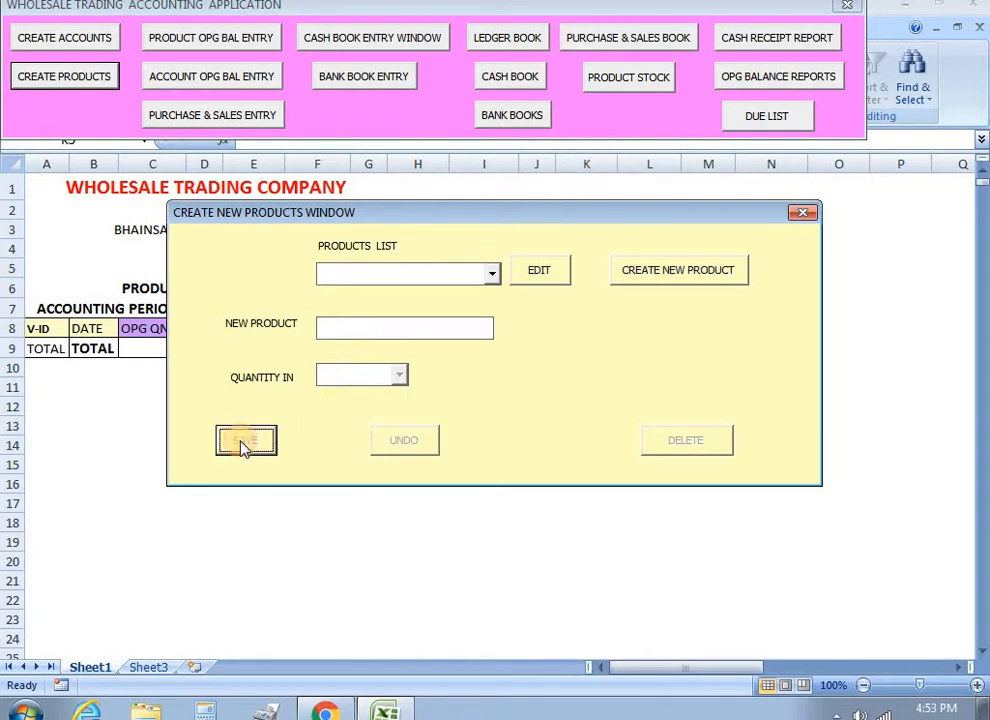
{"action": "left_click", "coordinate": [805, 216]}
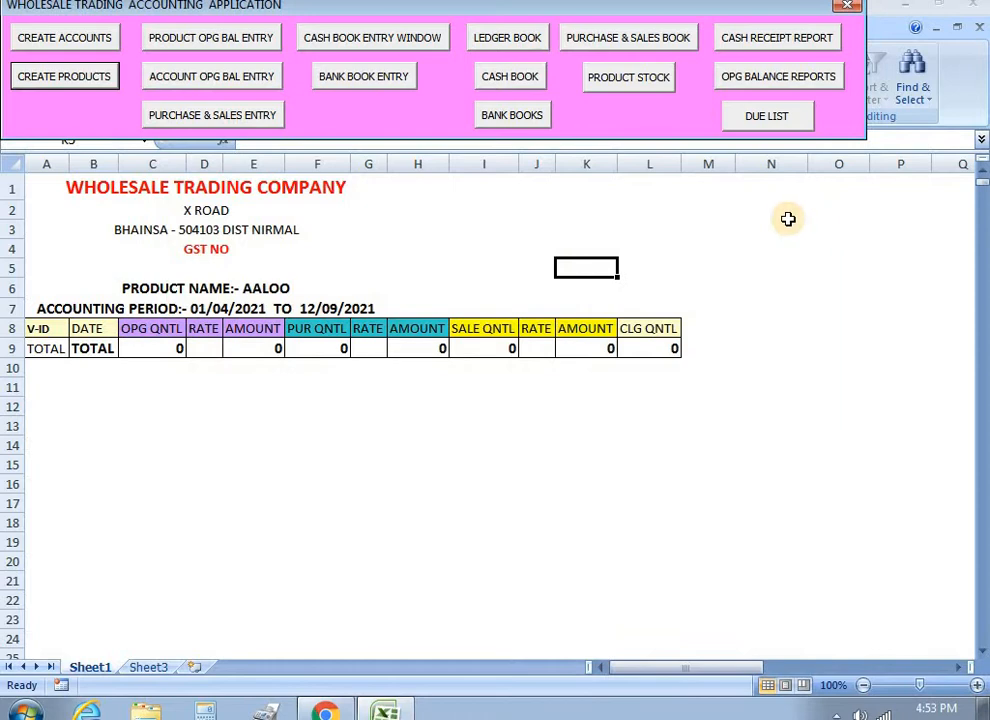
View the blank purchase and sales entry form, and close it
{"action": "left_click", "coordinate": [245, 120]}
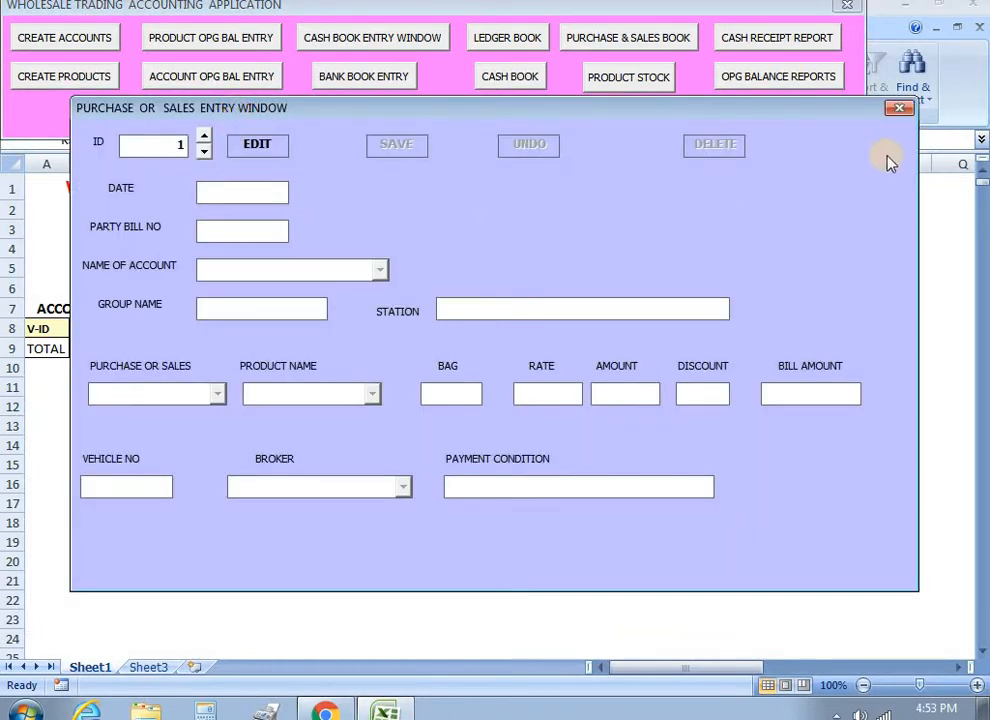
{"action": "left_click", "coordinate": [902, 108]}
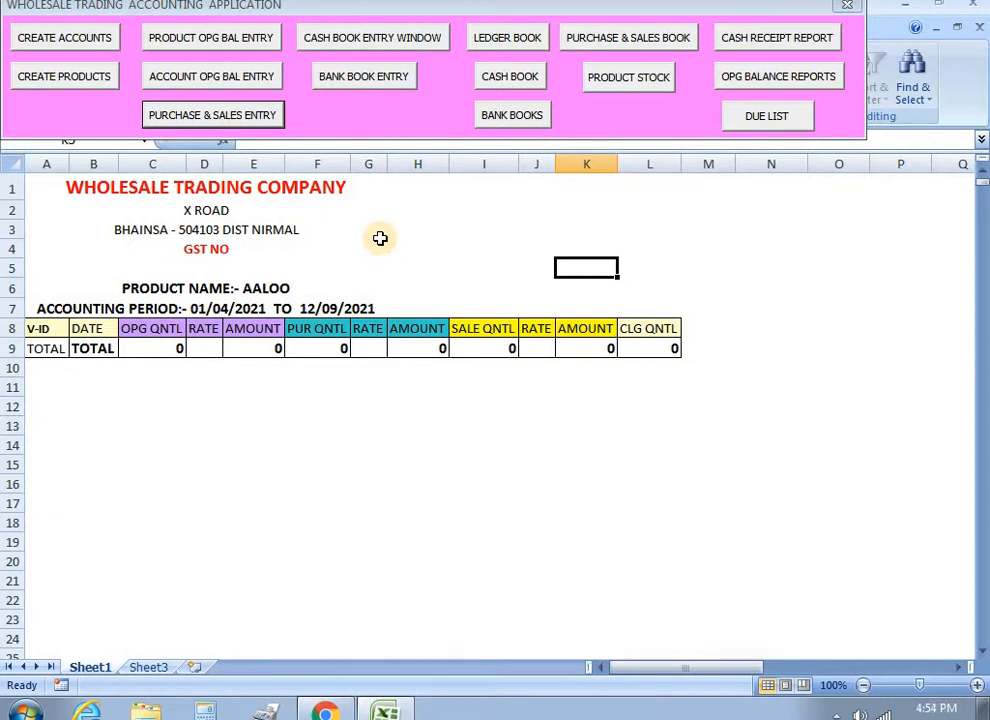
Show the cash book for 01/04/2021 to 12/09/2021 and close its window
{"action": "left_click", "coordinate": [511, 80]}
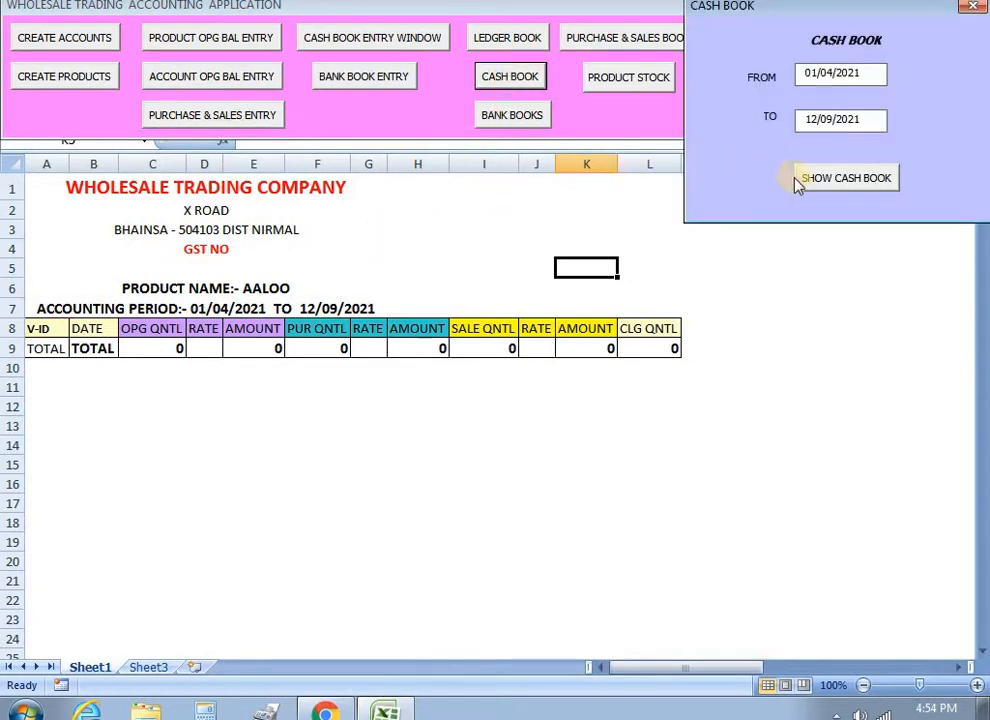
{"action": "left_click", "coordinate": [820, 180]}
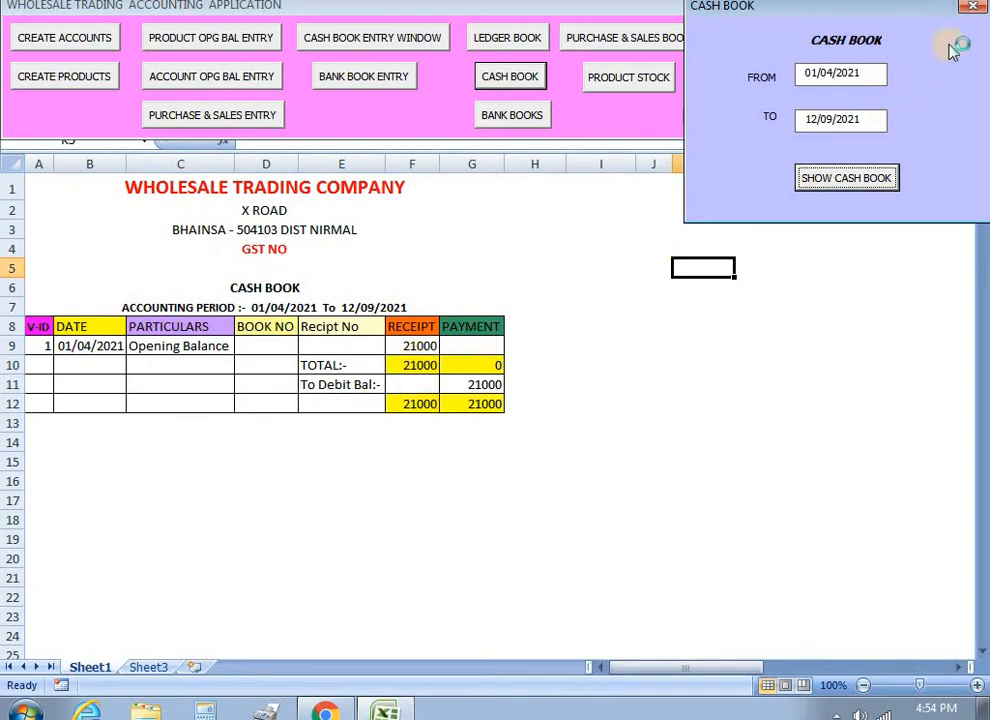
{"action": "left_click", "coordinate": [972, 9]}
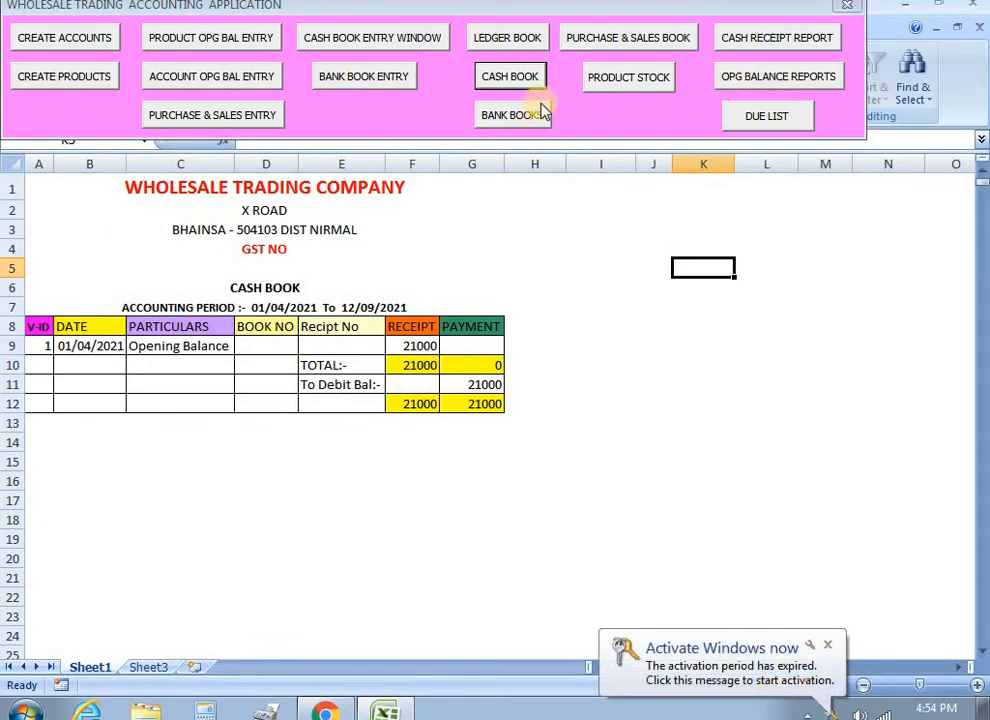
Show the bank book of ANDHRA BANK, examine its opening balance payment and close the bank book window
{"action": "left_click", "coordinate": [512, 116]}
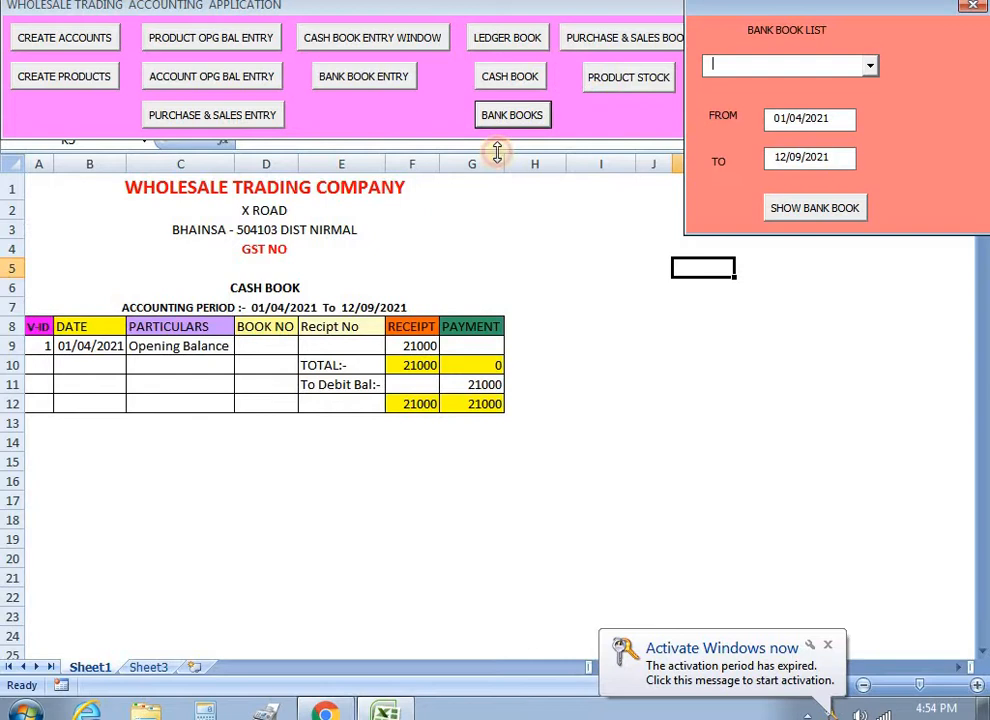
{"action": "left_click", "coordinate": [868, 67]}
{"action": "left_click", "coordinate": [858, 88]}
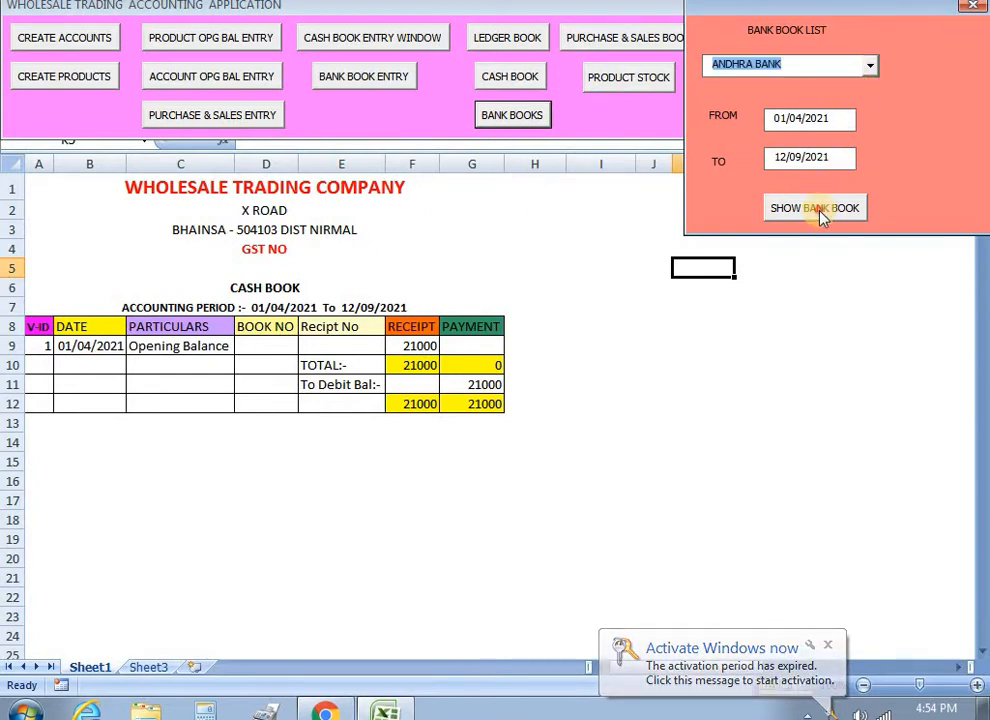
{"action": "left_click", "coordinate": [818, 208]}
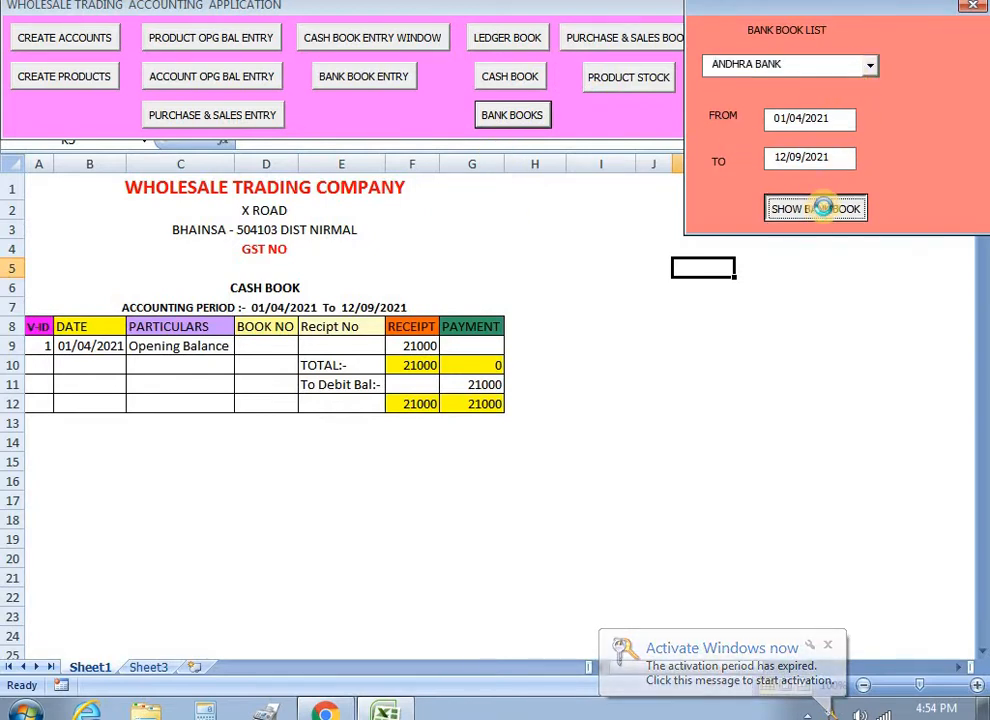
{"action": "left_click", "coordinate": [480, 347]}
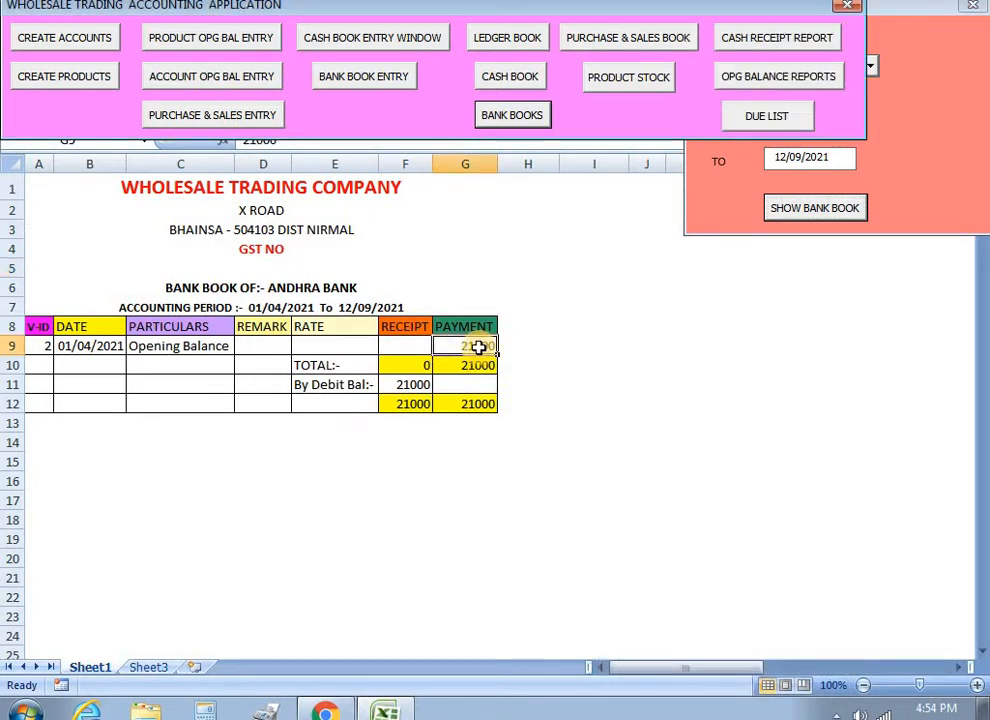
{"action": "left_click", "coordinate": [701, 193]}
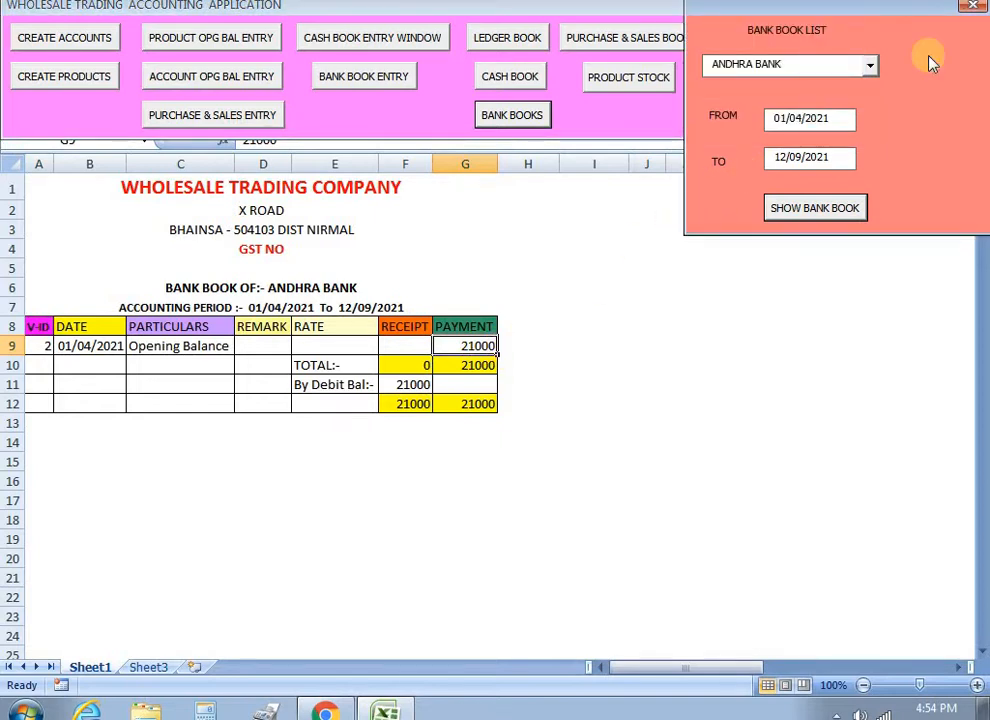
{"action": "left_click", "coordinate": [973, 6]}
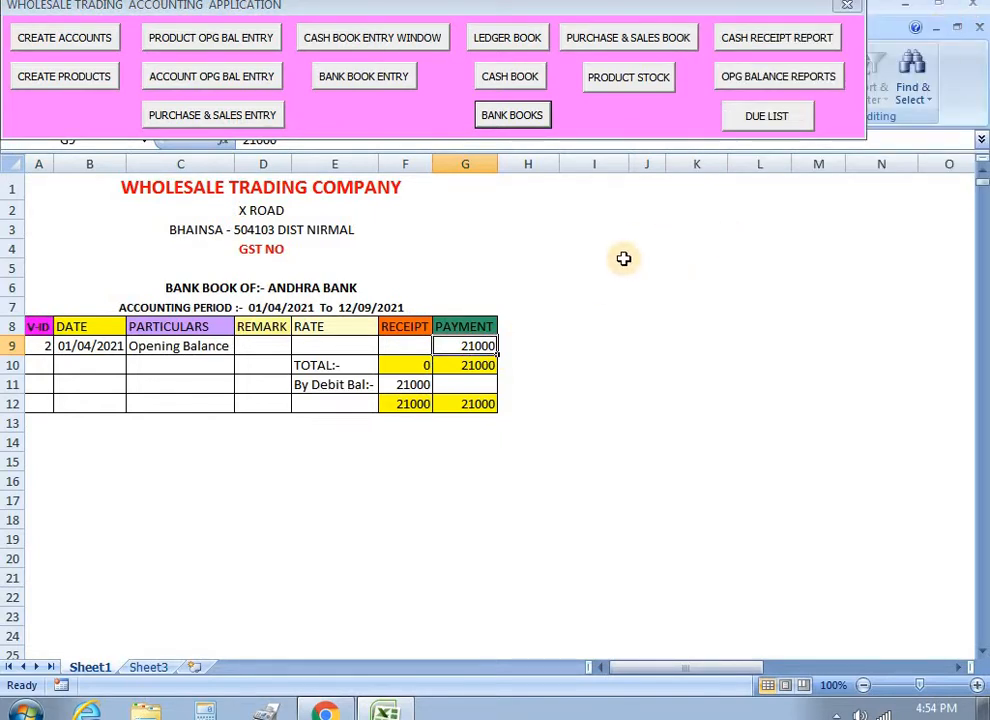
Switch to the potato invoice in Chrome, review its packets, rates and amounts, and return to Excel
{"action": "left_click", "coordinate": [324, 711]}
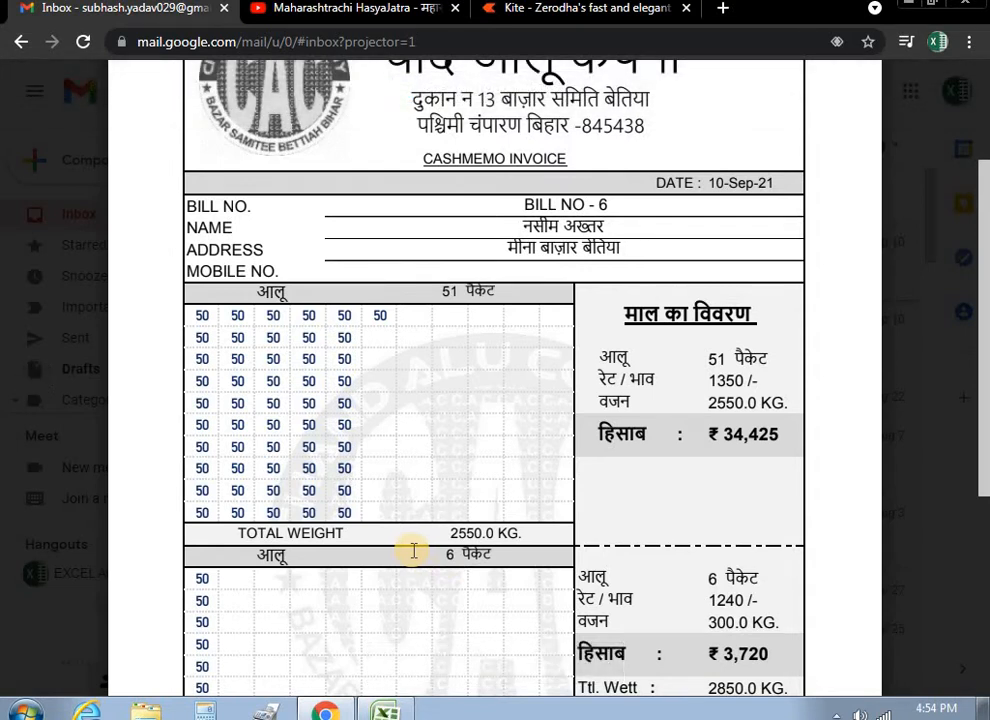
{"action": "left_click", "coordinate": [908, 10]}
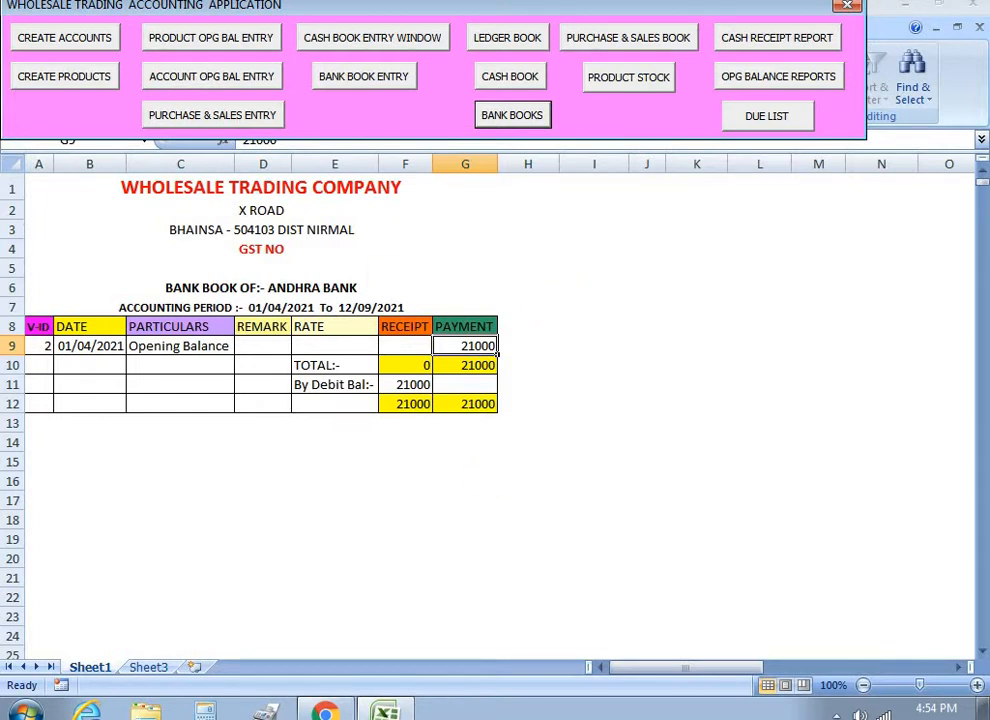
Start purchase and sales entry 1 with party bill no 1 and CASH BOOK as the account
{"action": "left_click", "coordinate": [216, 116]}
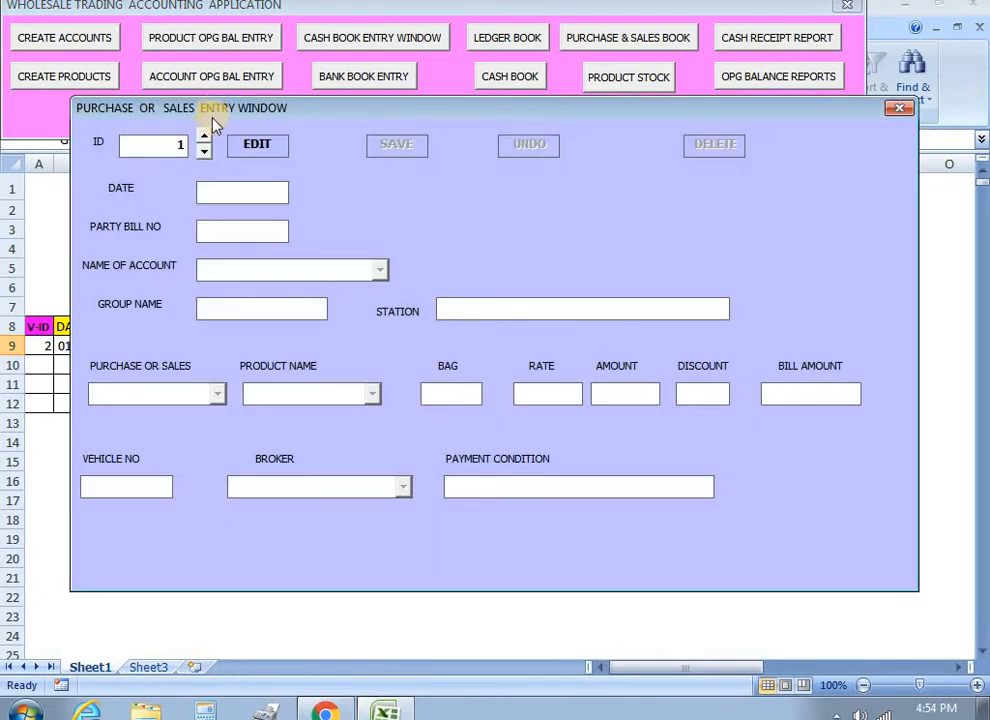
{"action": "left_click", "coordinate": [255, 146]}
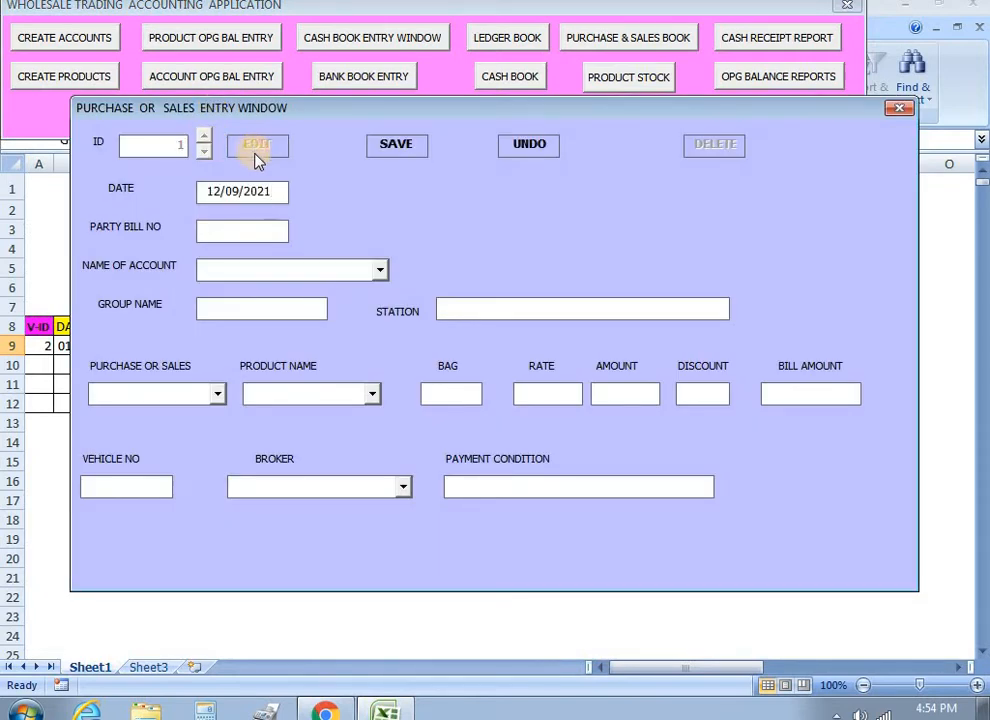
{"action": "left_click", "coordinate": [248, 232]}
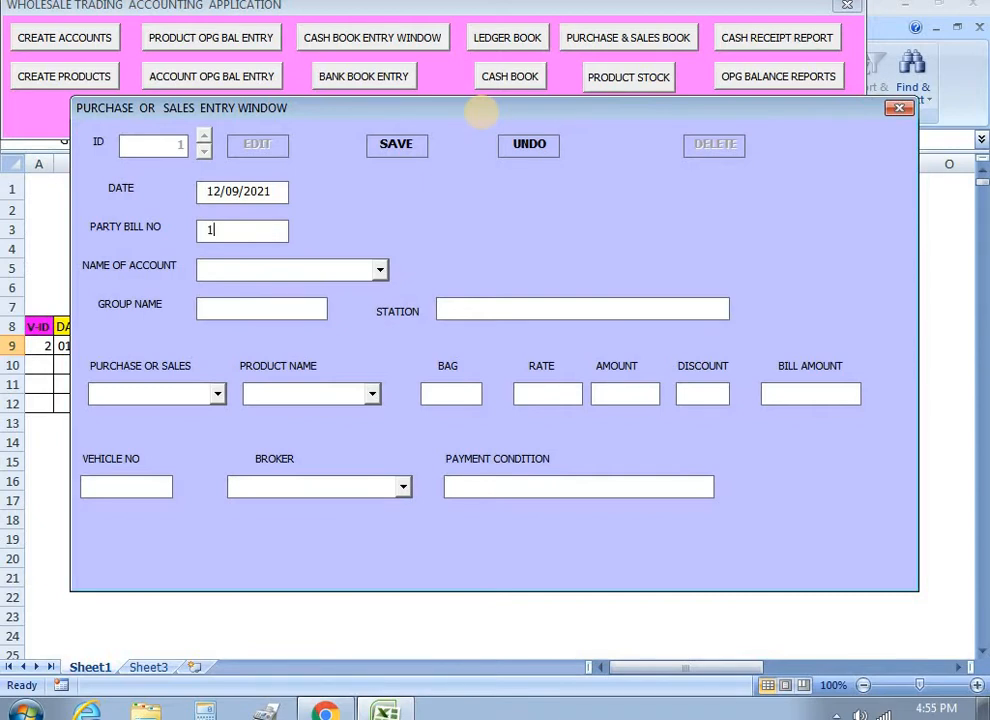
{"action": "left_click", "coordinate": [379, 271]}
{"action": "left_click", "coordinate": [351, 290]}
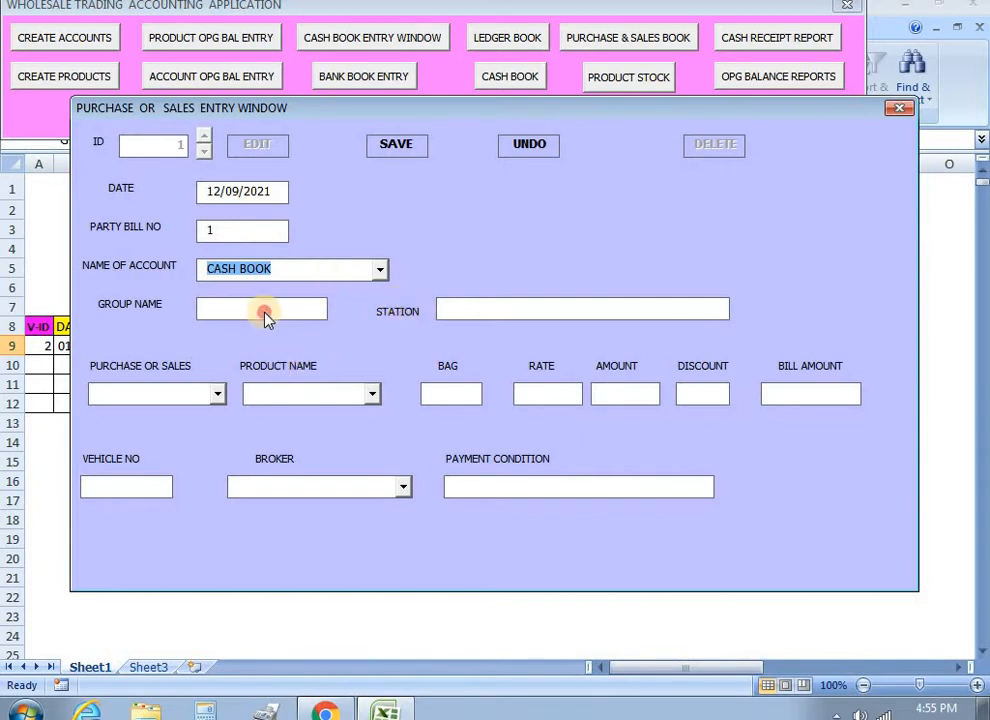
Record entry 1 as a PURCHASE ACCOUNT transaction of 10 bags of AALOO at rate 650, and save it
{"action": "left_click", "coordinate": [218, 395]}
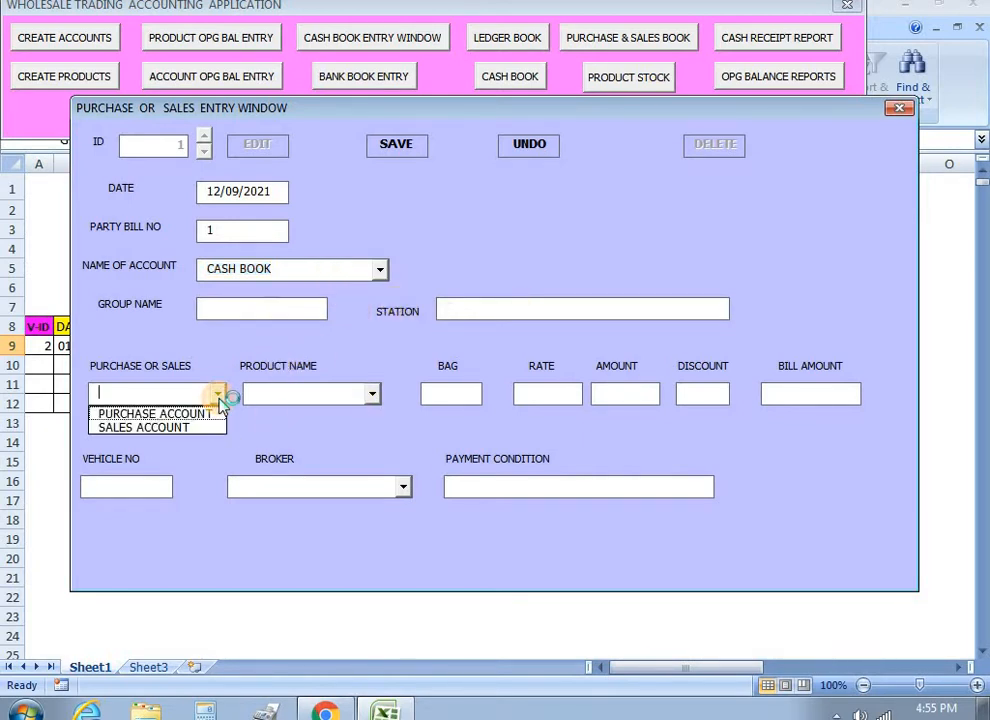
{"action": "left_click", "coordinate": [170, 415]}
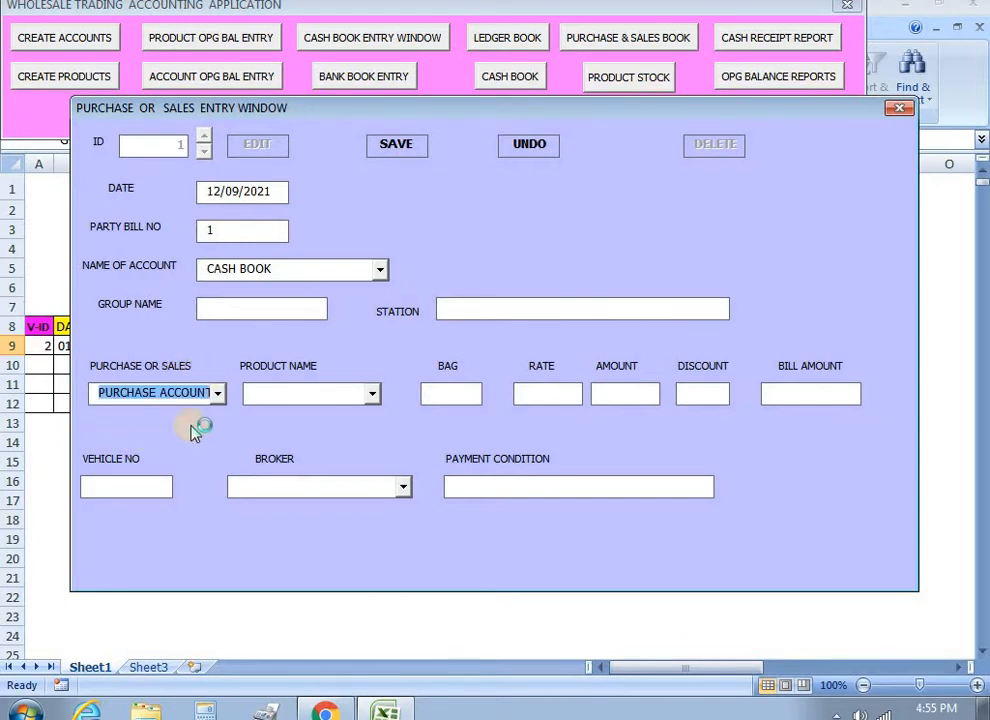
{"action": "left_click", "coordinate": [372, 397]}
{"action": "left_click", "coordinate": [360, 414]}
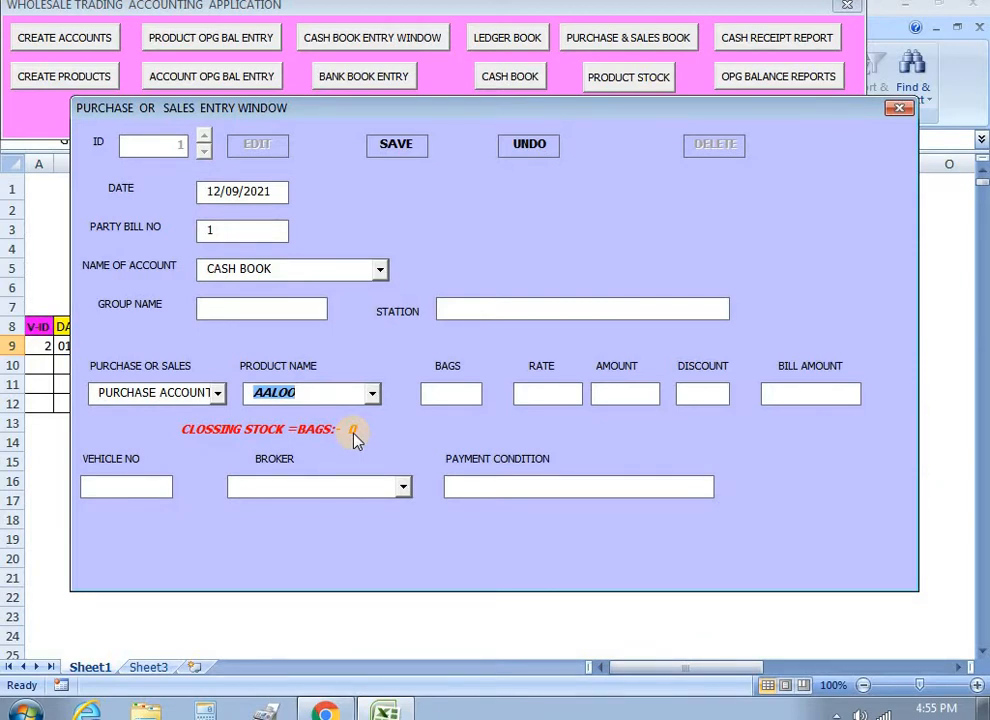
{"action": "left_click", "coordinate": [432, 396]}
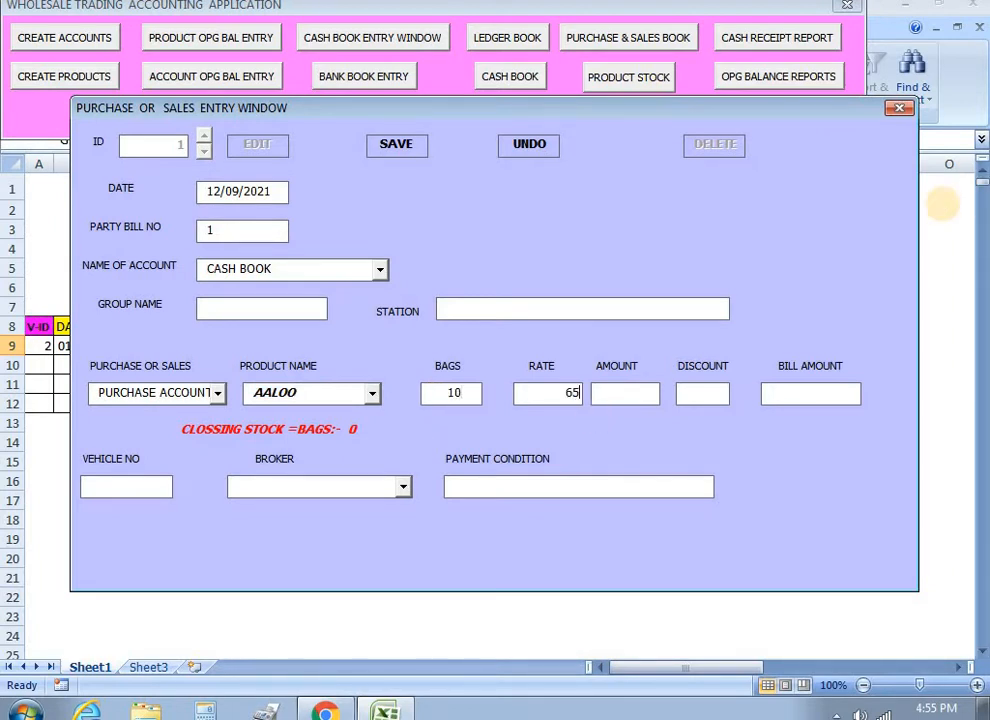
{"action": "key", "text": "Tab"}
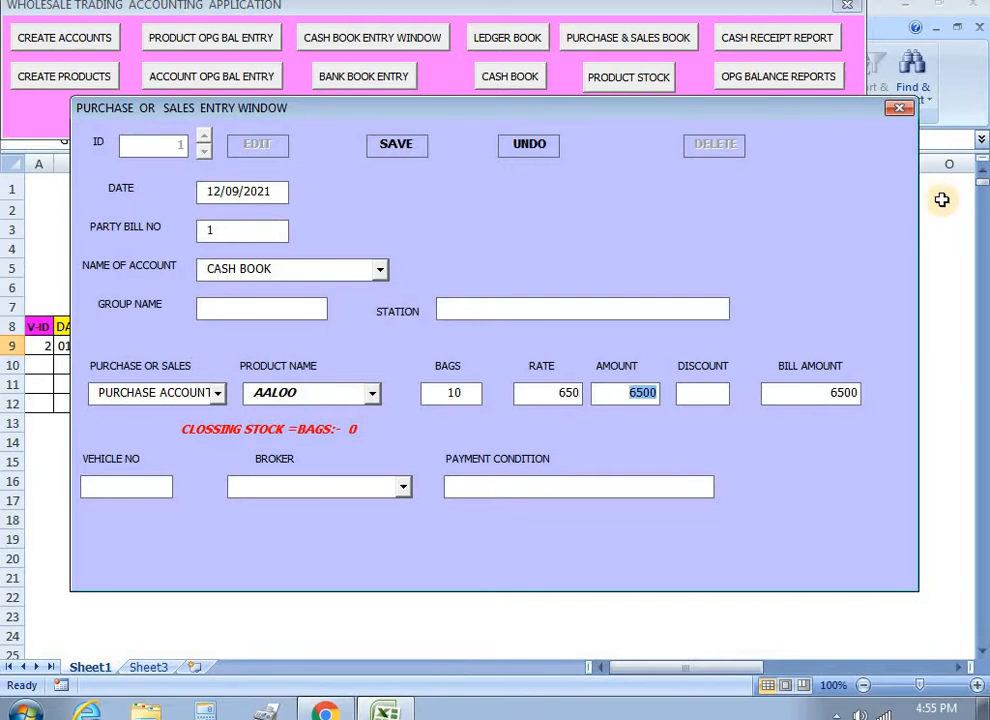
{"action": "left_click", "coordinate": [398, 148]}
Start entry 2 with party bill no 2 and CASH BOOK as the account
{"action": "left_click", "coordinate": [264, 147]}
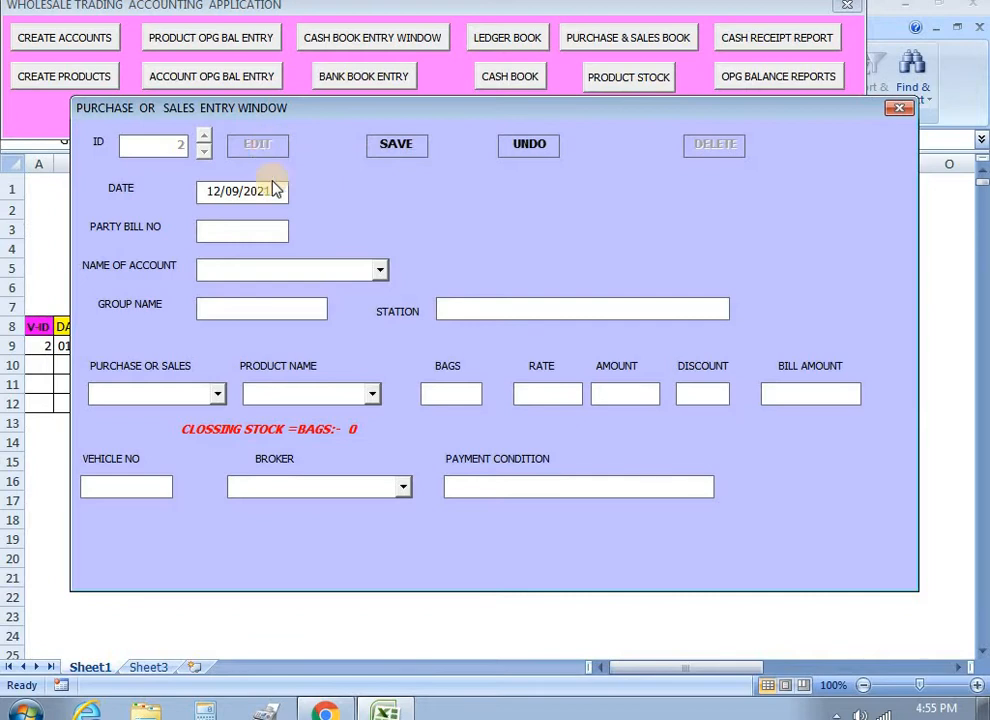
{"action": "left_click", "coordinate": [238, 232]}
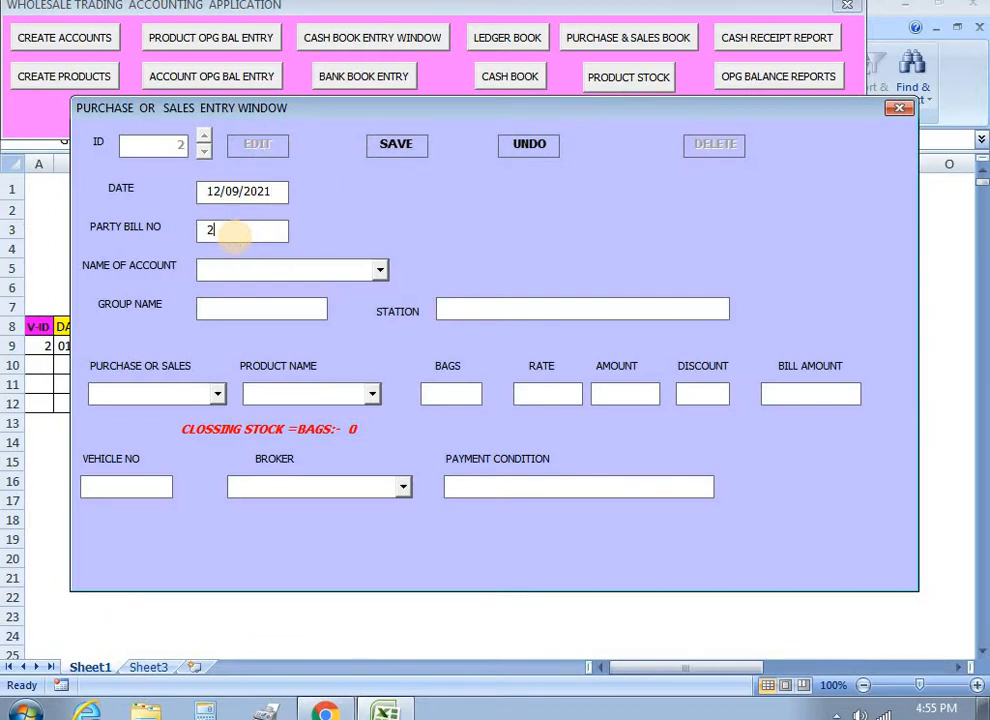
{"action": "left_click", "coordinate": [379, 270]}
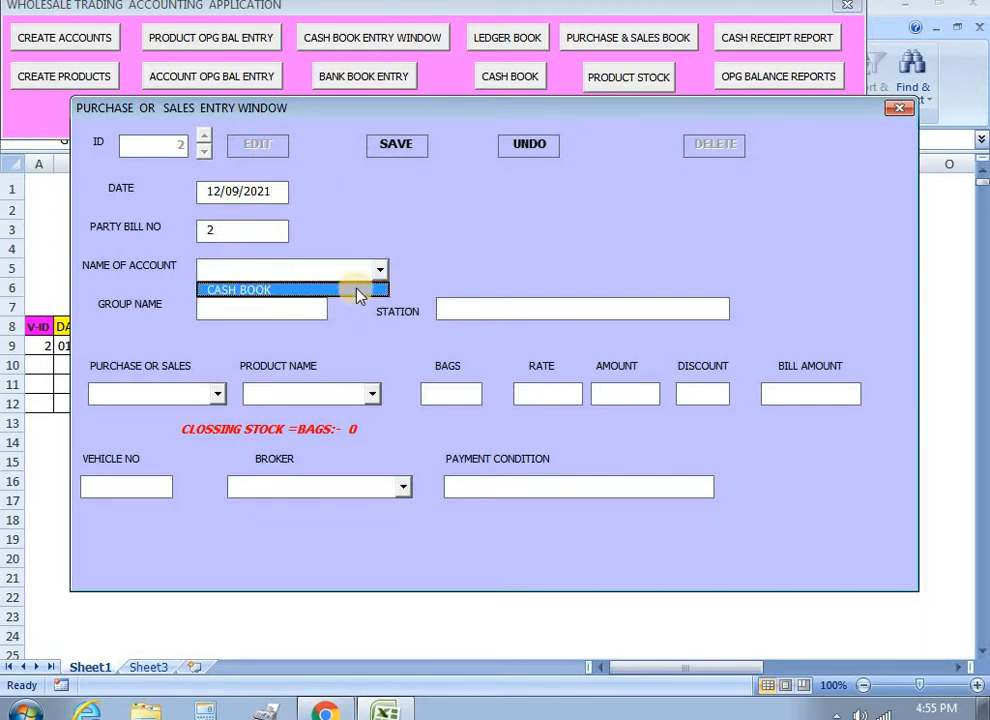
{"action": "left_click", "coordinate": [358, 290]}
Record entry 2 as a PURCHASE ACCOUNT transaction of 10 bags of AALOO at rate 700, and save it
{"action": "left_click", "coordinate": [183, 391]}
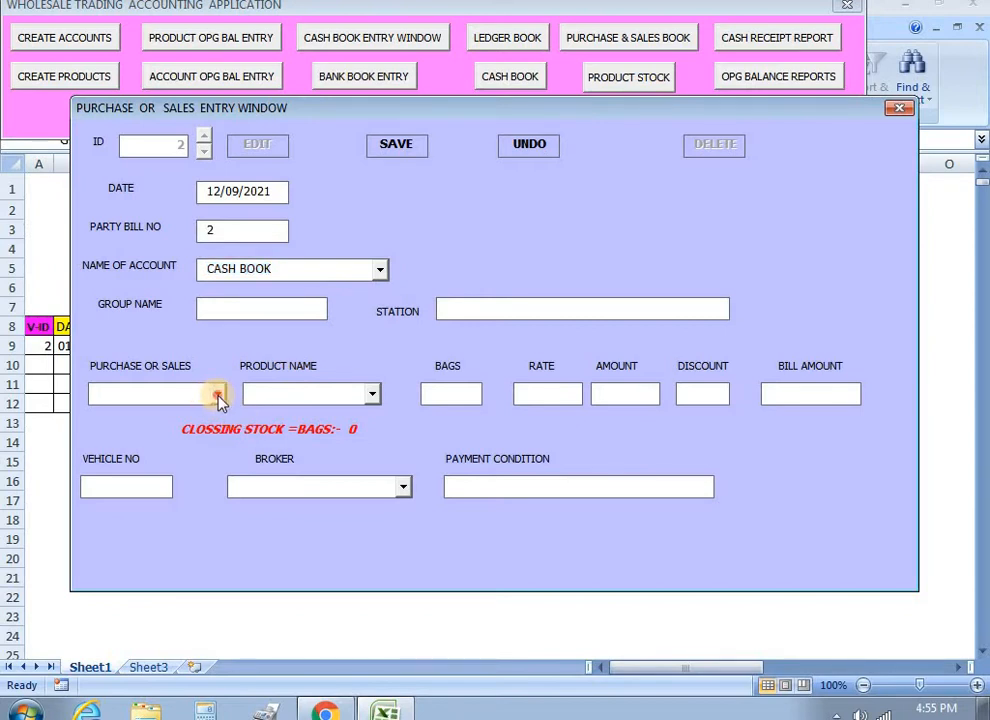
{"action": "left_click", "coordinate": [218, 397]}
{"action": "left_click", "coordinate": [205, 410]}
{"action": "left_click", "coordinate": [375, 396]}
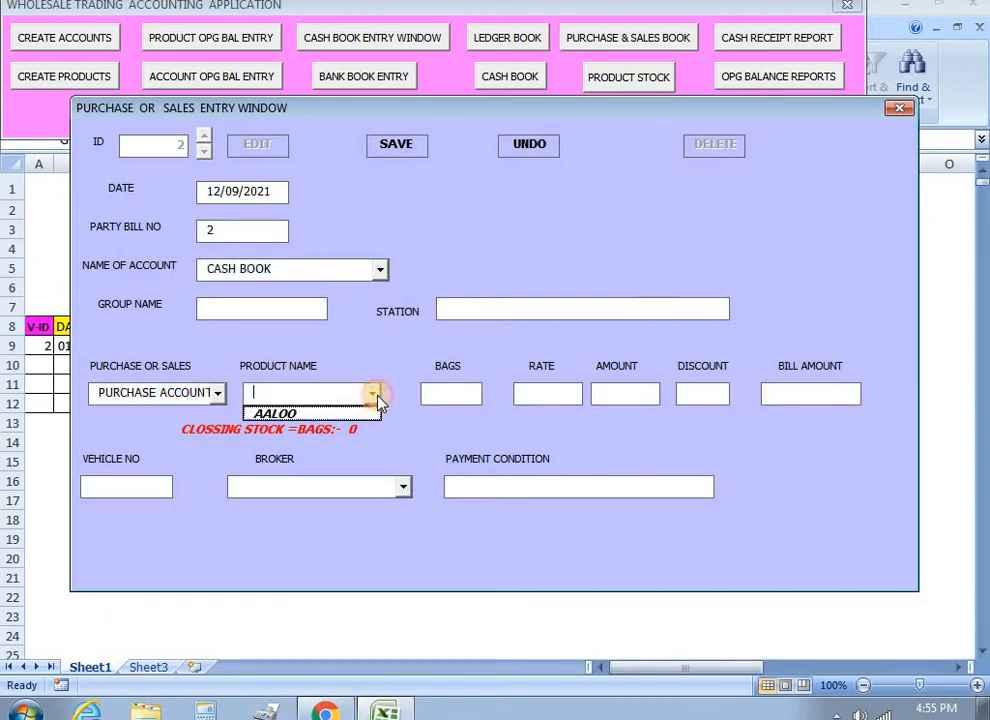
{"action": "left_click", "coordinate": [355, 412]}
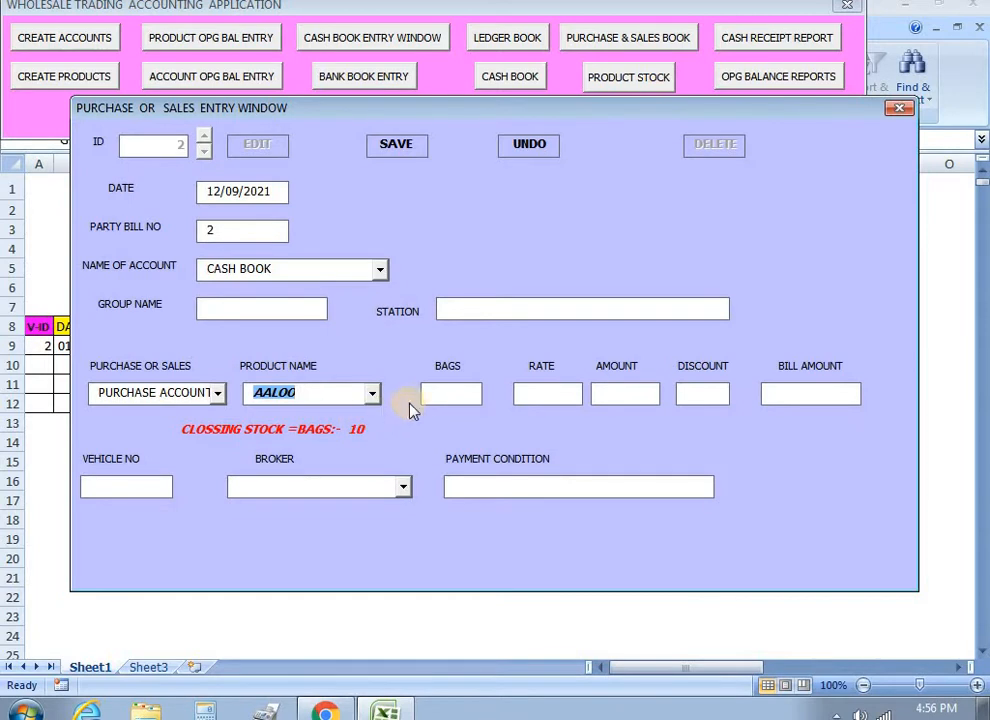
{"action": "left_click", "coordinate": [450, 395]}
{"action": "type", "text": "10"}
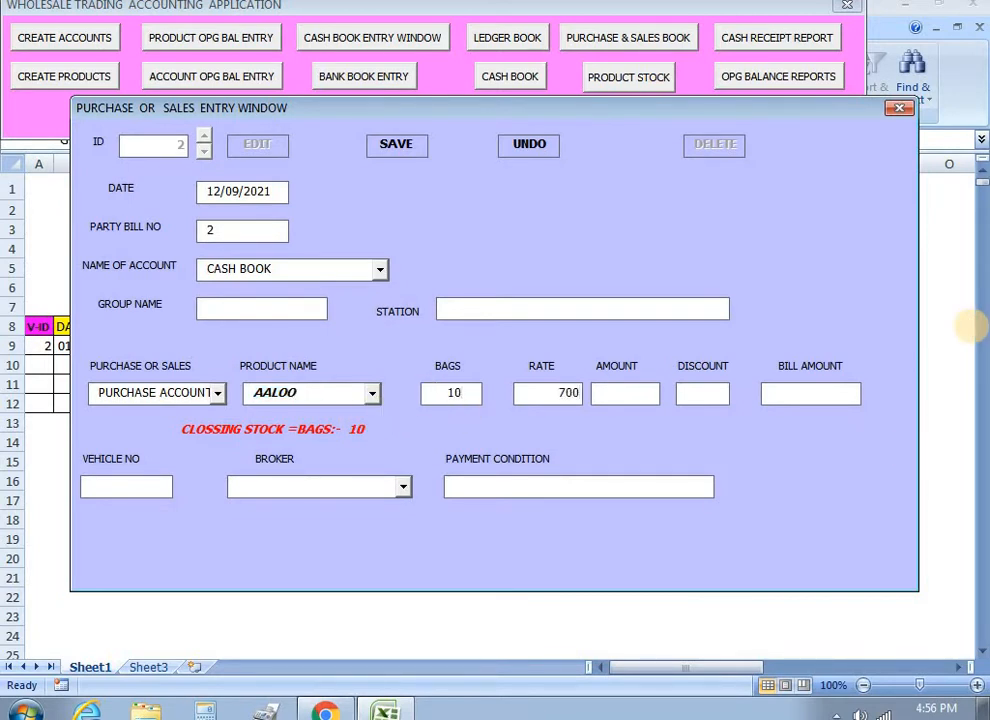
{"action": "key", "text": "Tab"}
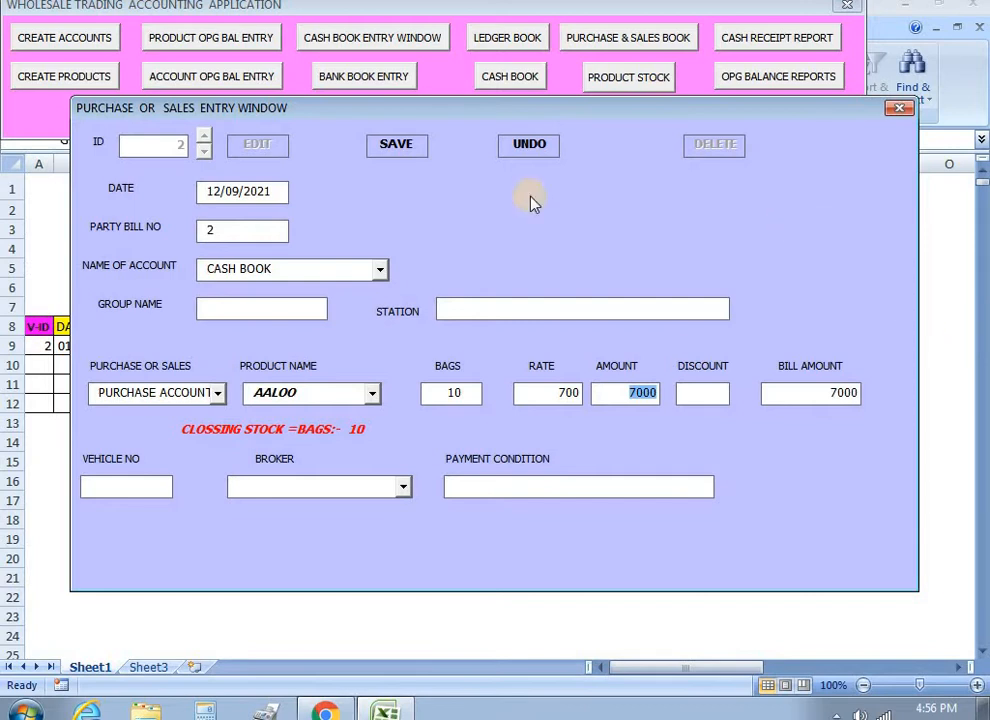
{"action": "left_click", "coordinate": [405, 148]}
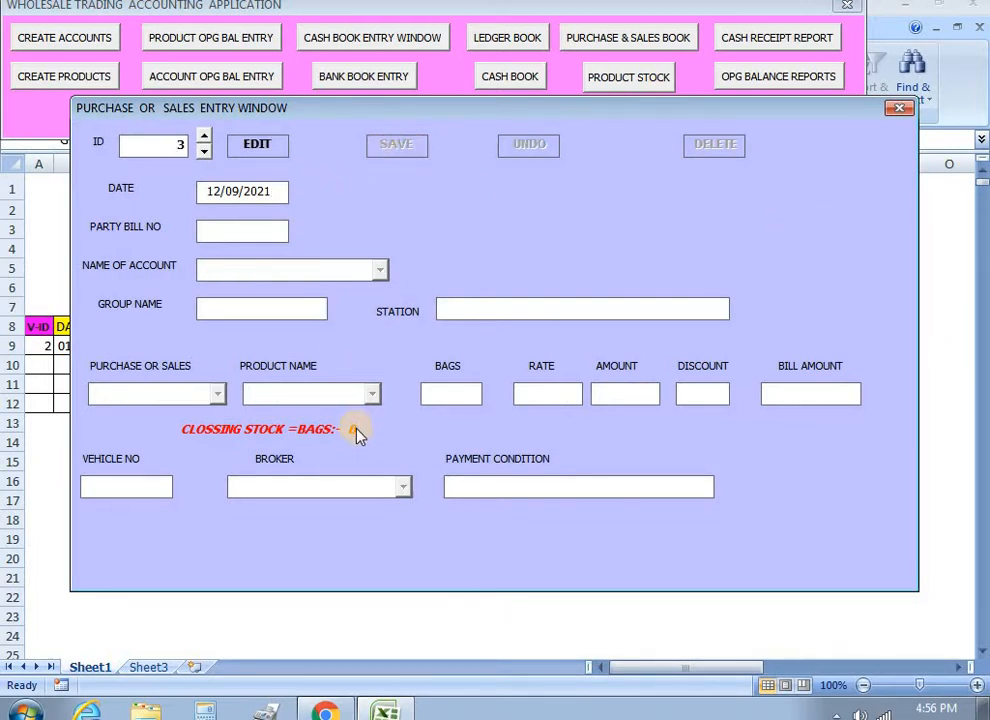
Check the closing stock of AALOO in a new entry 3 and close the entry window without saving
{"action": "left_click", "coordinate": [260, 146]}
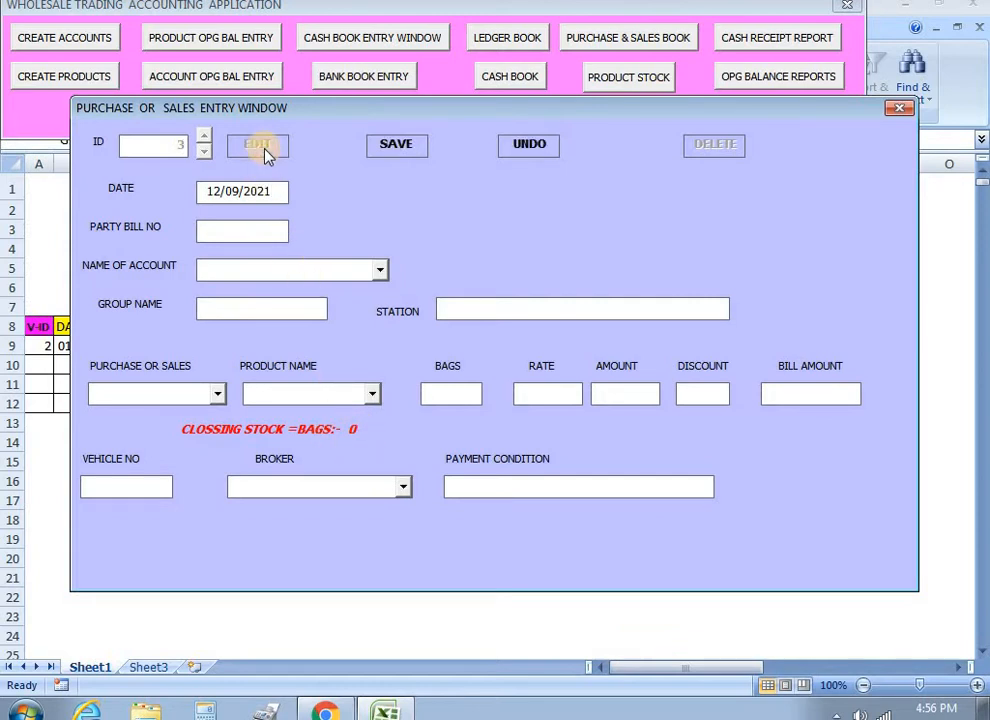
{"action": "left_click", "coordinate": [371, 394]}
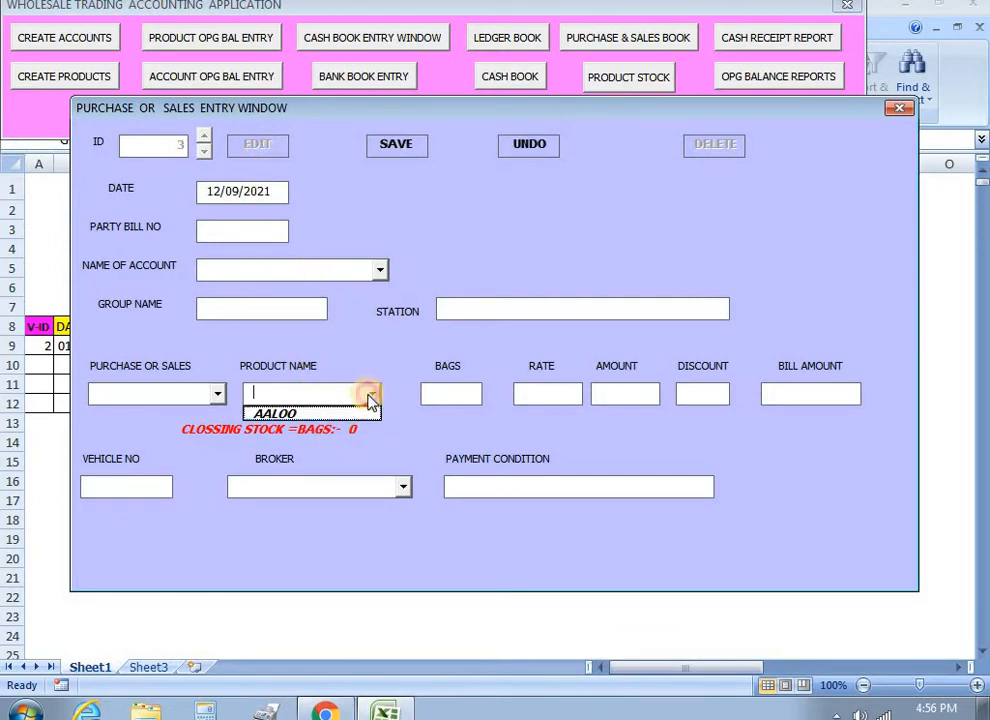
{"action": "left_click", "coordinate": [290, 412]}
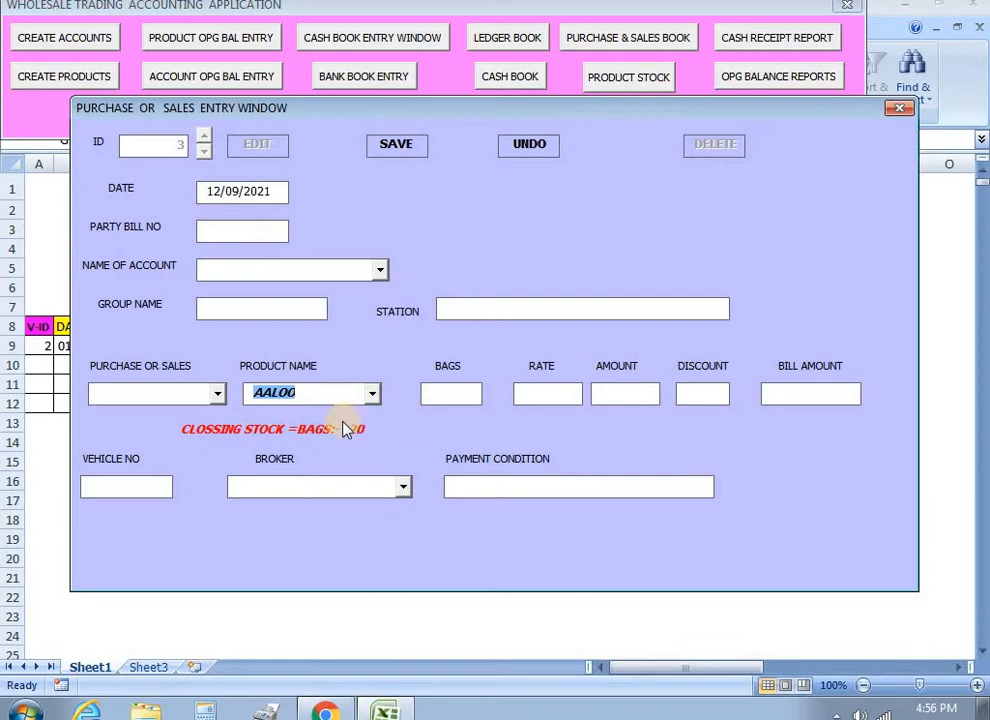
{"action": "left_click", "coordinate": [898, 108]}
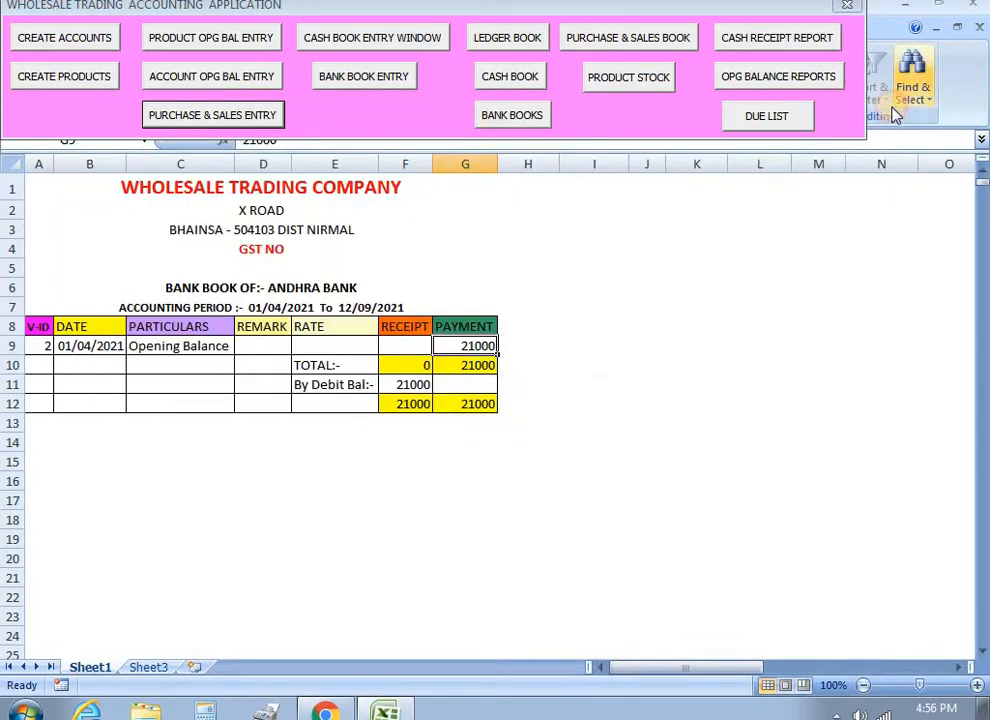
Show the product stock report of AALOO for 01/04/2021 to 12/09/2021
{"action": "left_click", "coordinate": [636, 79]}
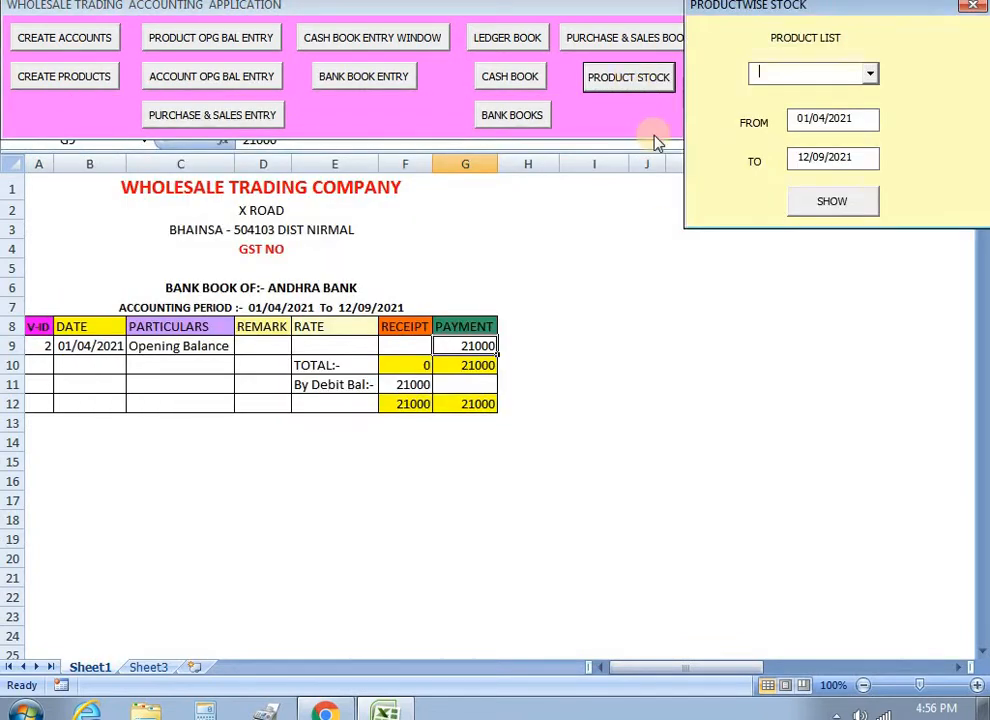
{"action": "left_click", "coordinate": [872, 74]}
{"action": "left_click", "coordinate": [842, 95]}
{"action": "left_click", "coordinate": [838, 202]}
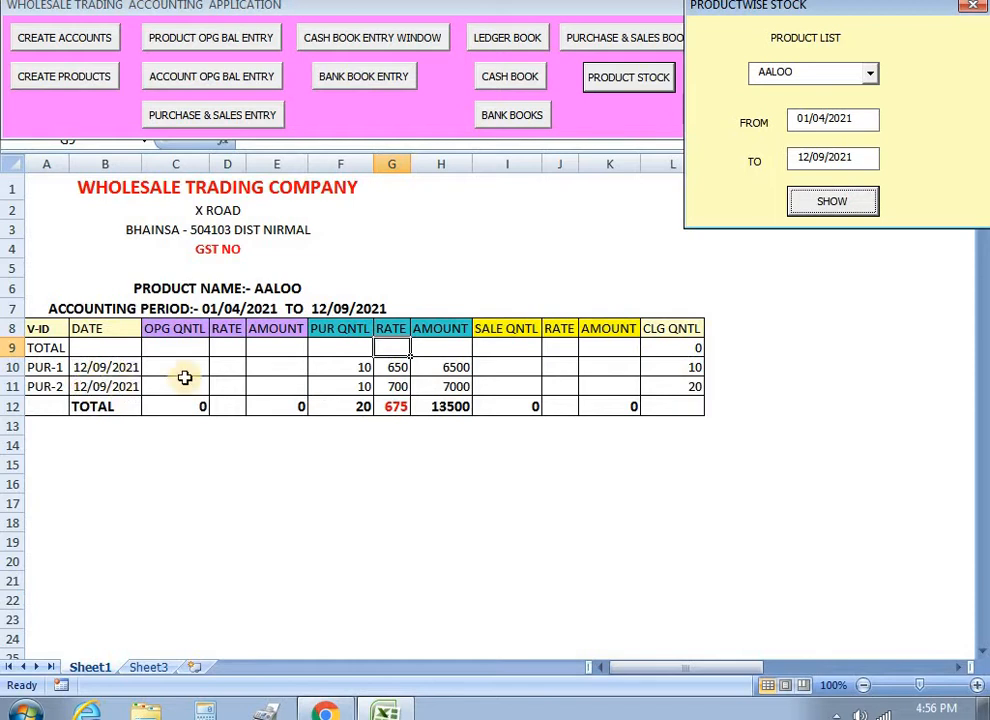
Examine the purchase quantities, rates, amounts and totals in the AALOO stock report, and close the product stock window
{"action": "left_click", "coordinate": [356, 369]}
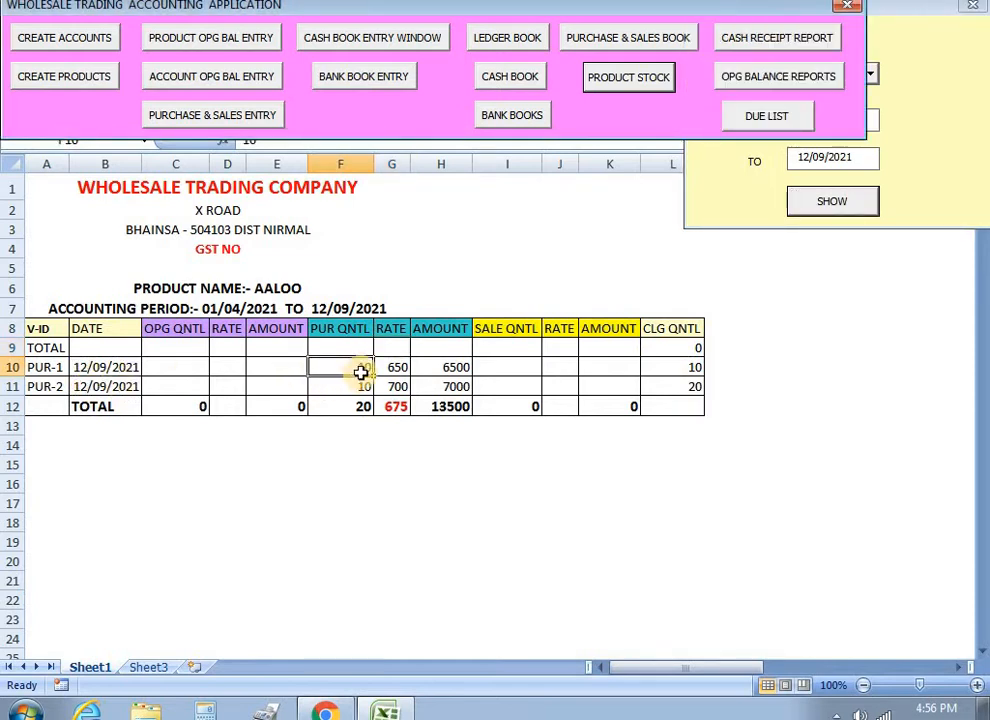
{"action": "left_click", "coordinate": [401, 370]}
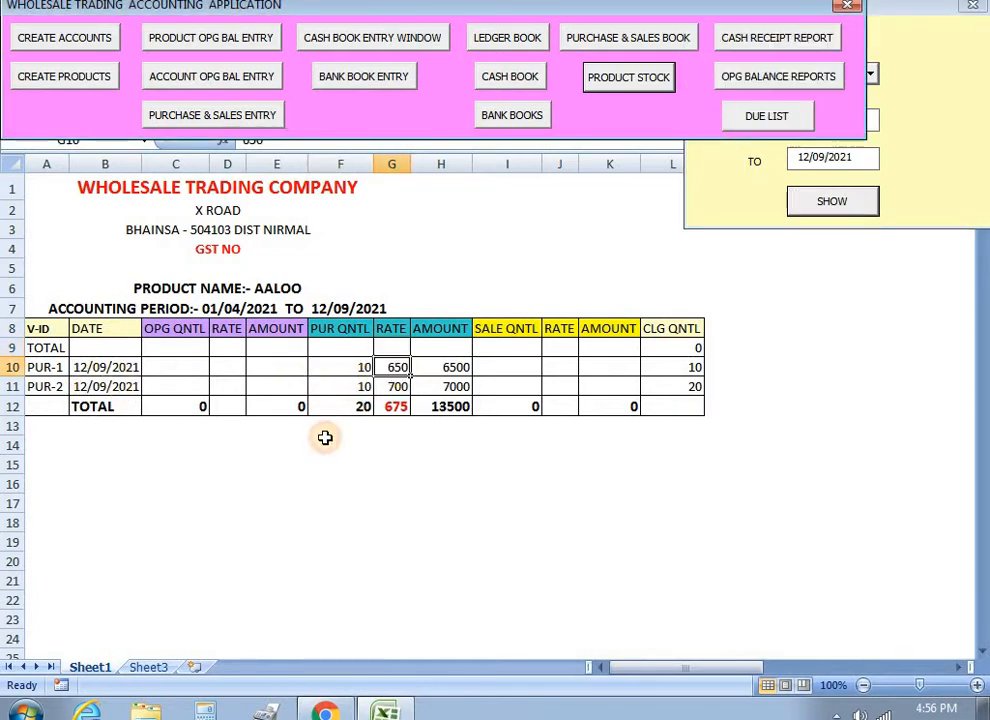
{"action": "left_click", "coordinate": [363, 387]}
{"action": "left_click", "coordinate": [469, 388]}
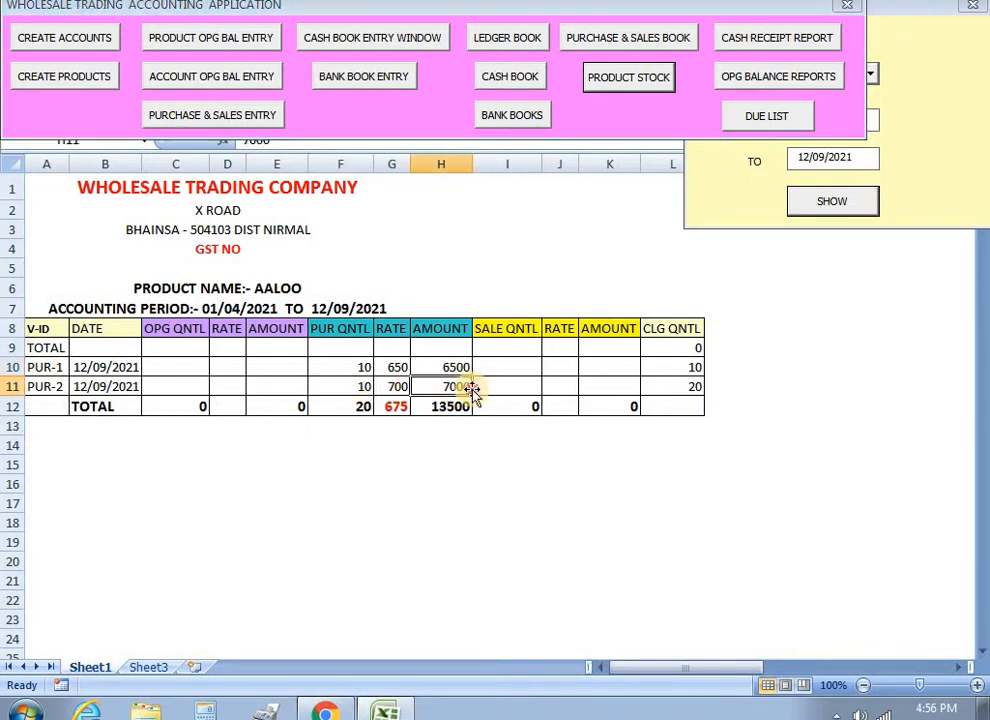
{"action": "left_click", "coordinate": [364, 409]}
{"action": "left_click", "coordinate": [394, 409]}
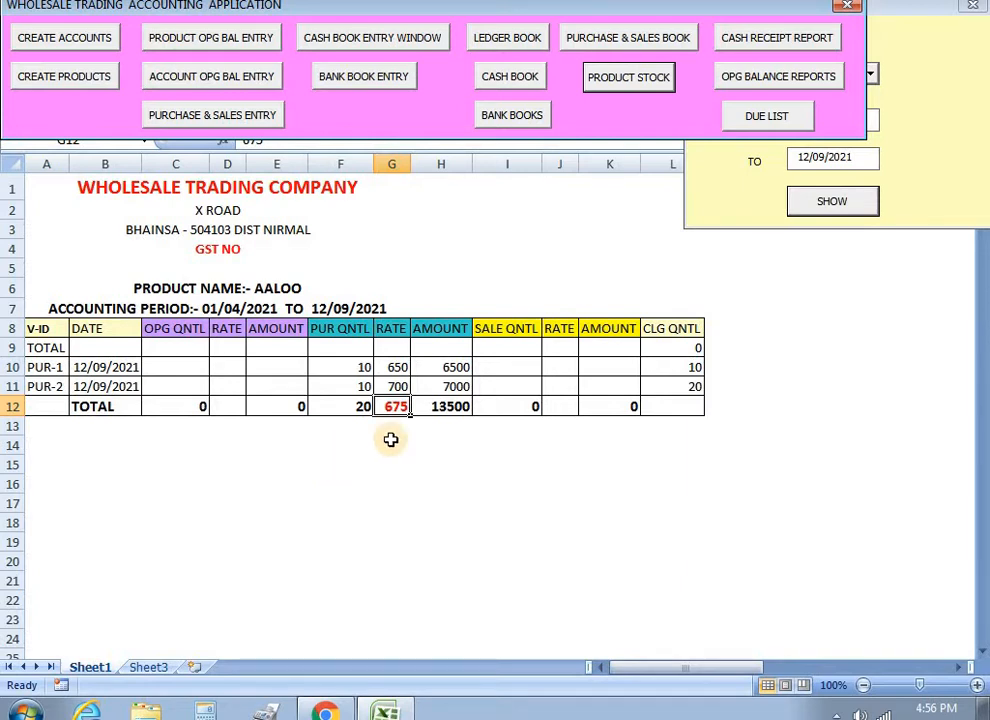
{"action": "left_click", "coordinate": [718, 212]}
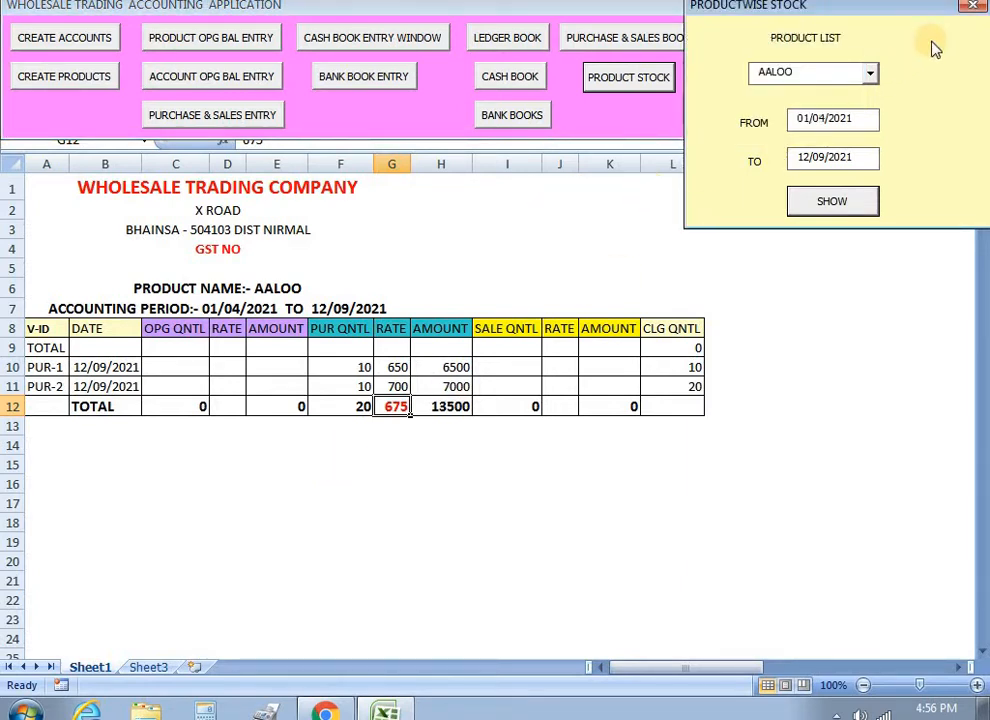
{"action": "left_click", "coordinate": [975, 8]}
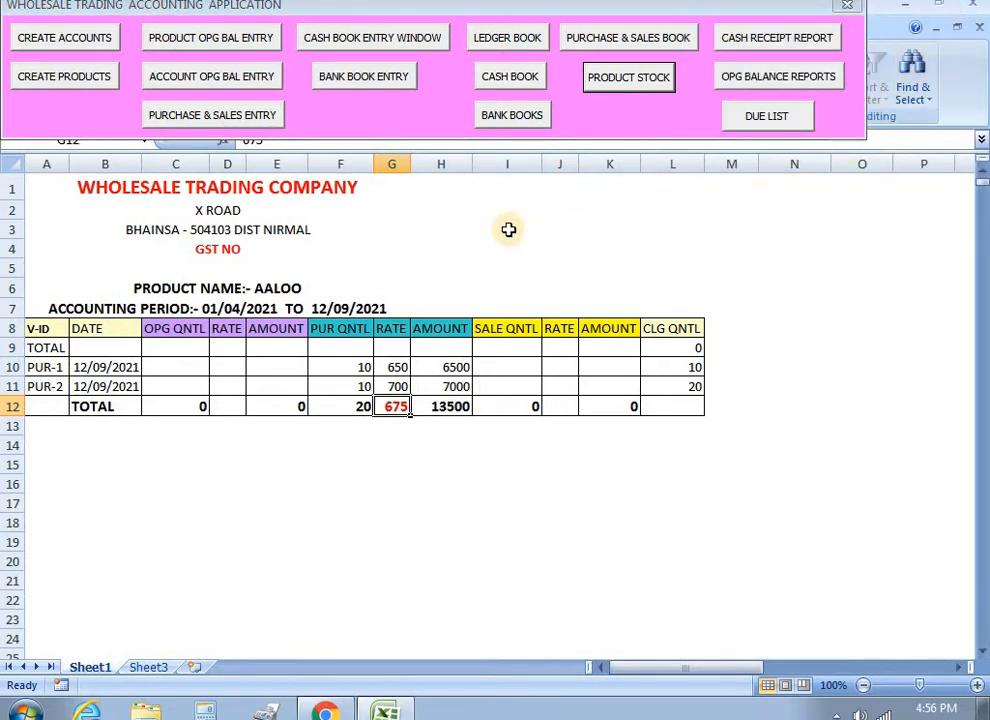
{"action": "left_click", "coordinate": [213, 113]}
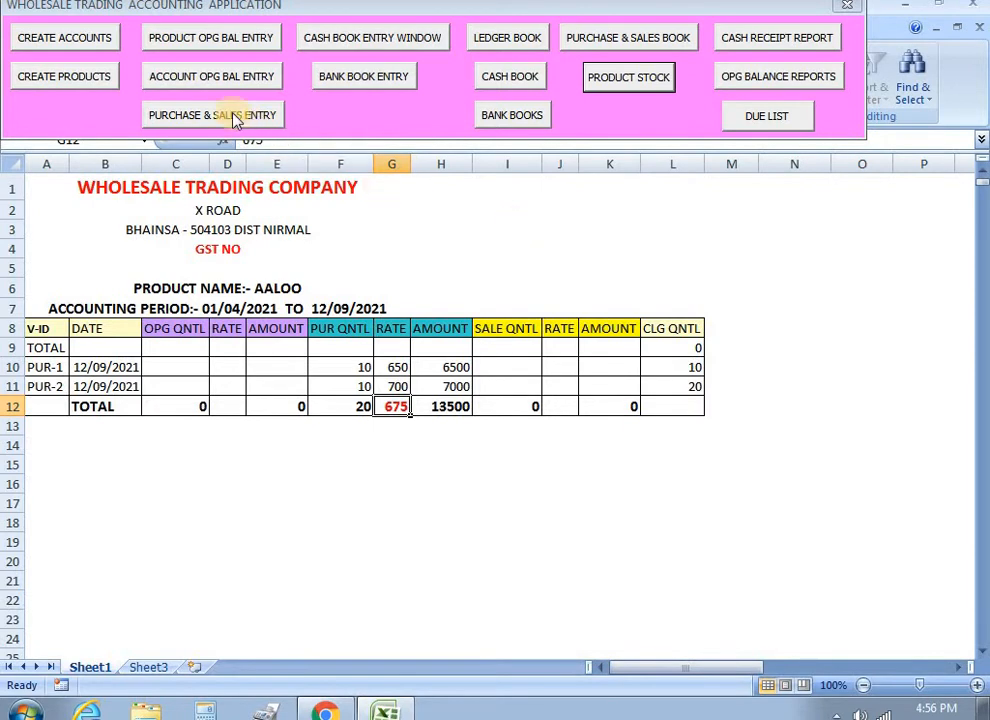
{"action": "left_click", "coordinate": [258, 146]}
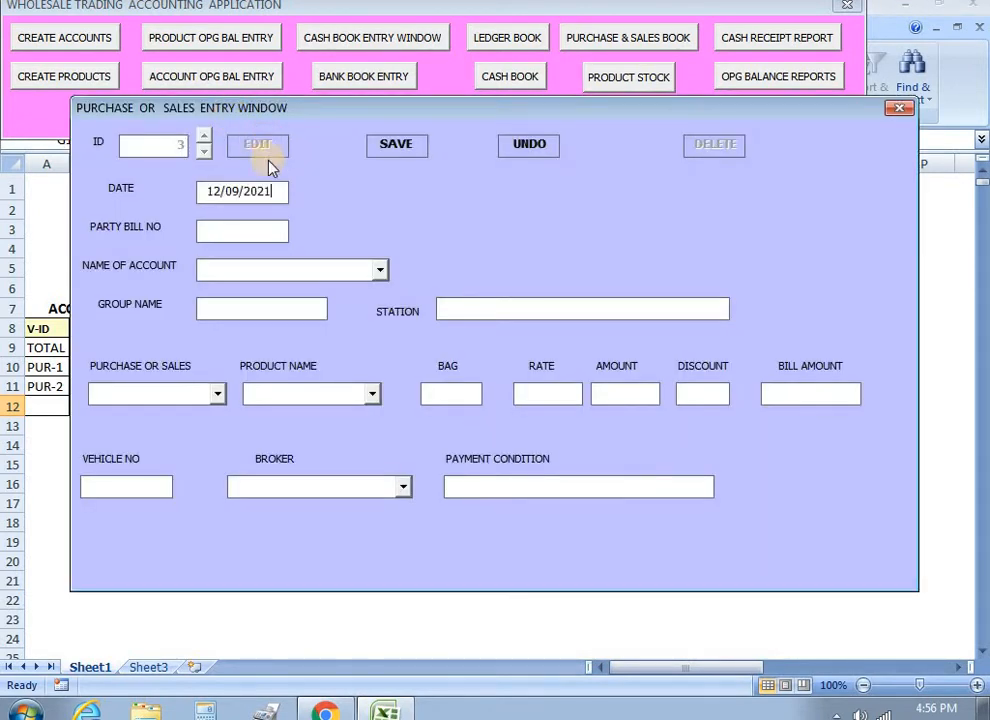
{"action": "left_click", "coordinate": [250, 234]}
{"action": "left_click", "coordinate": [900, 113]}
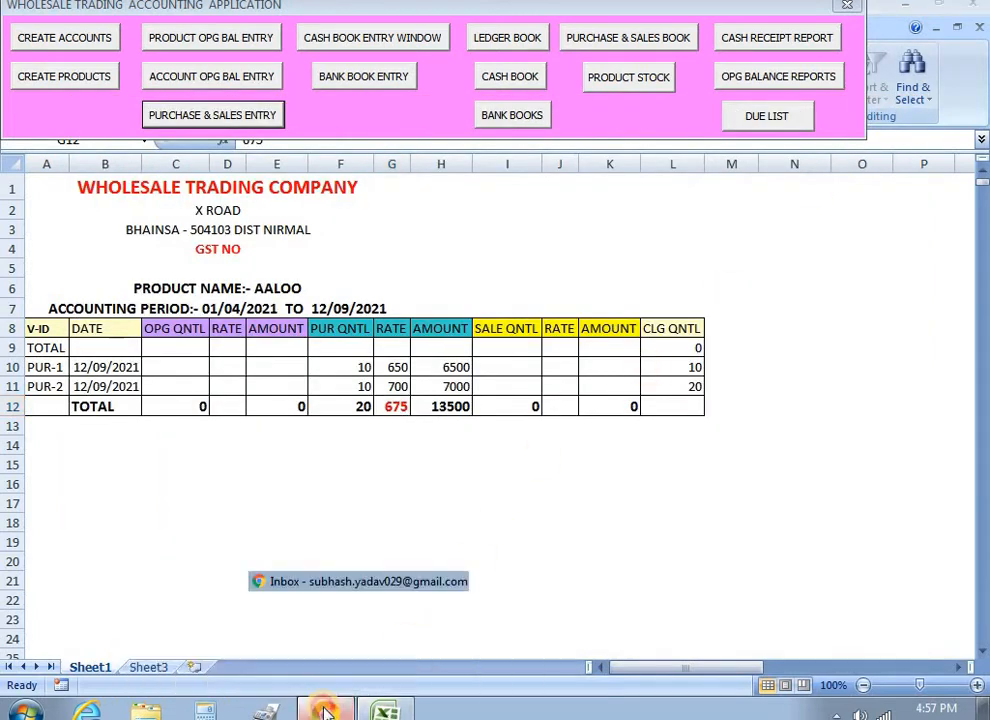
Check the cash memo invoice in Chrome, return to Excel and start entry 3 with party bill no 6 and CASH BOOK as the account
{"action": "left_click", "coordinate": [325, 710]}
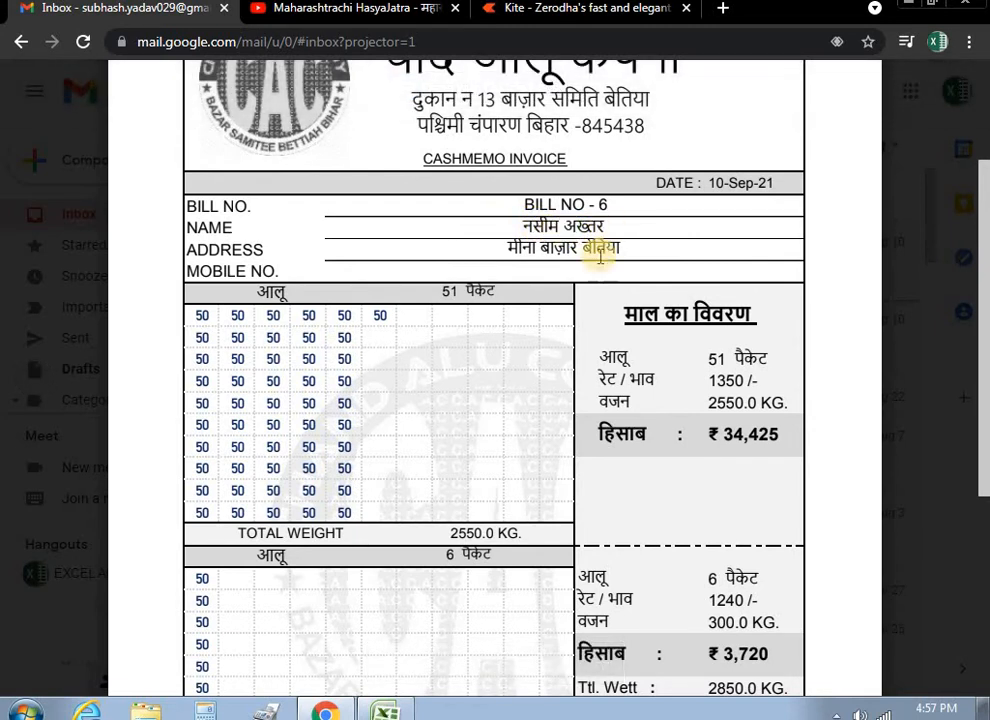
{"action": "left_click", "coordinate": [908, 6]}
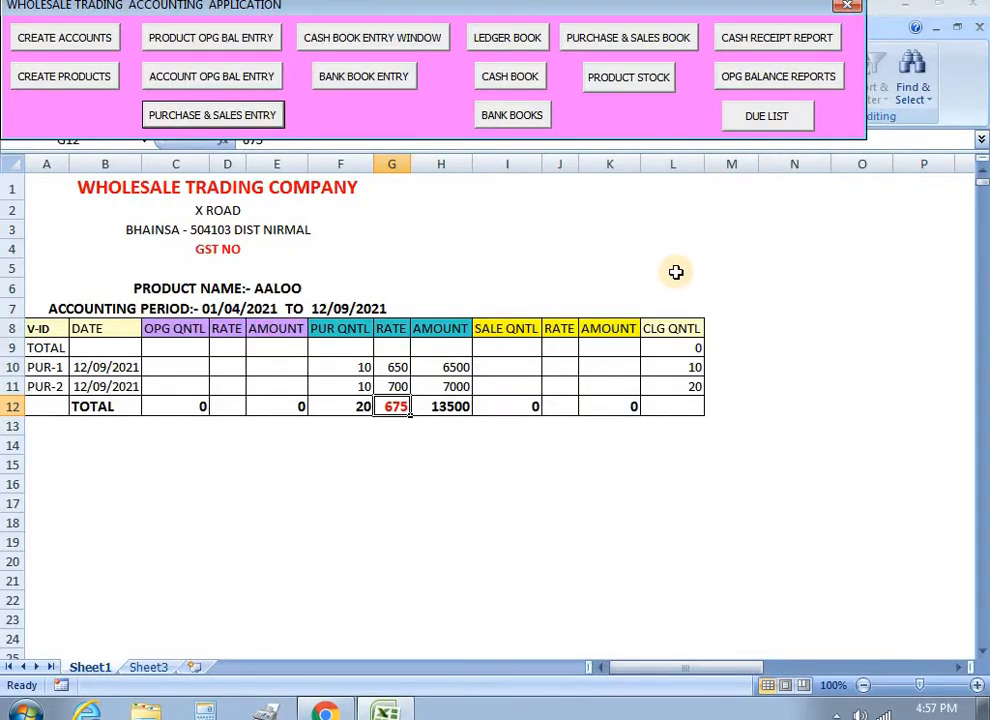
{"action": "left_click", "coordinate": [239, 117]}
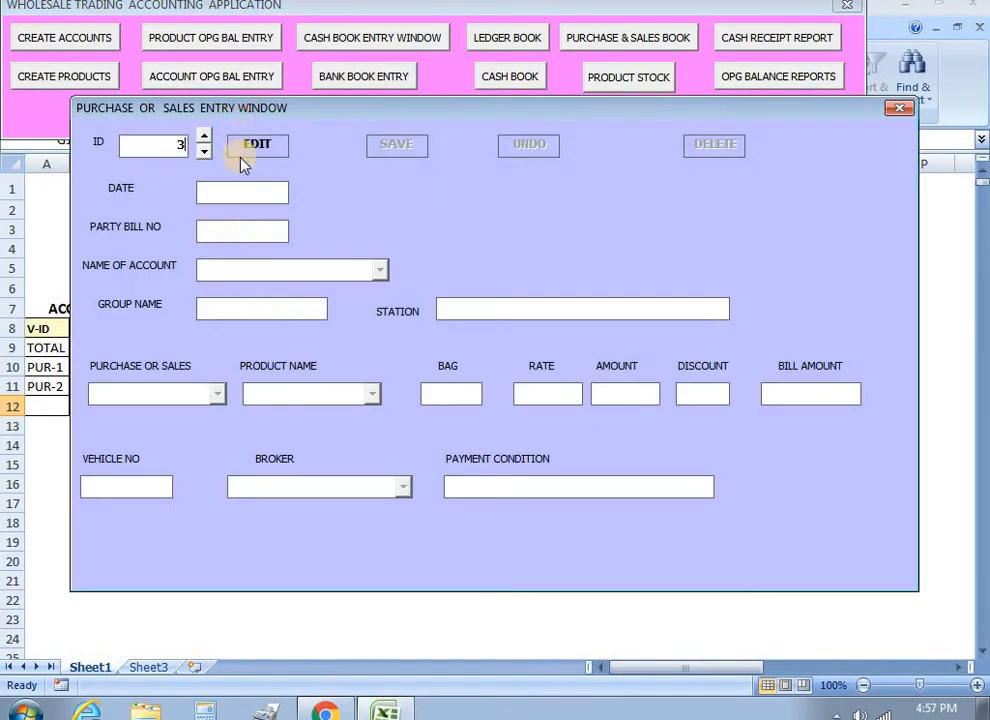
{"action": "left_click", "coordinate": [257, 146]}
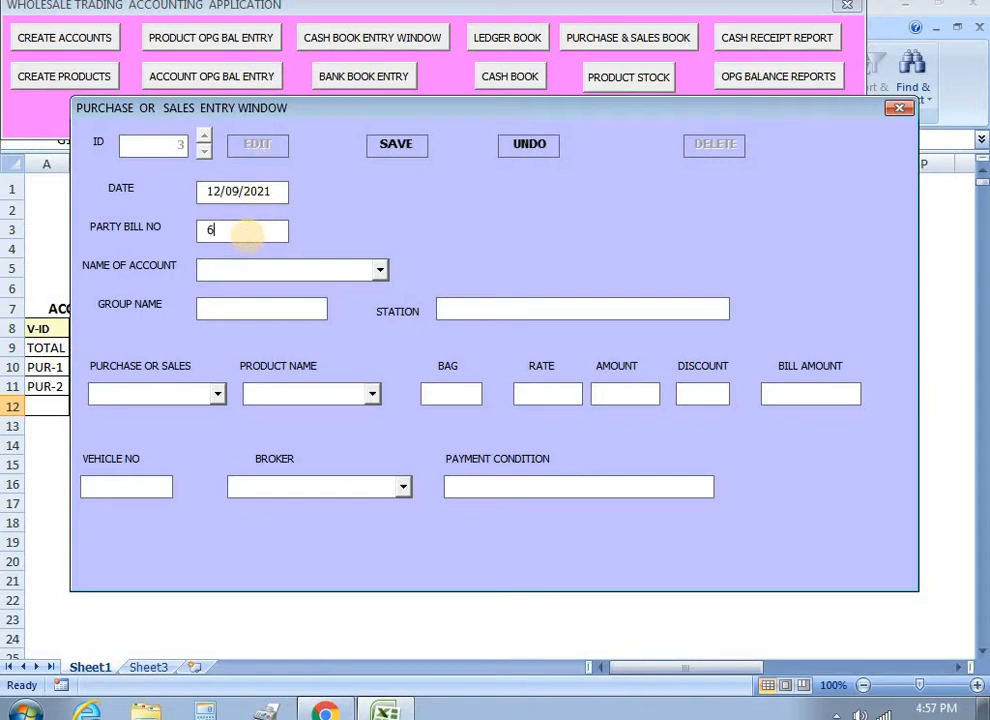
{"action": "left_click", "coordinate": [379, 270]}
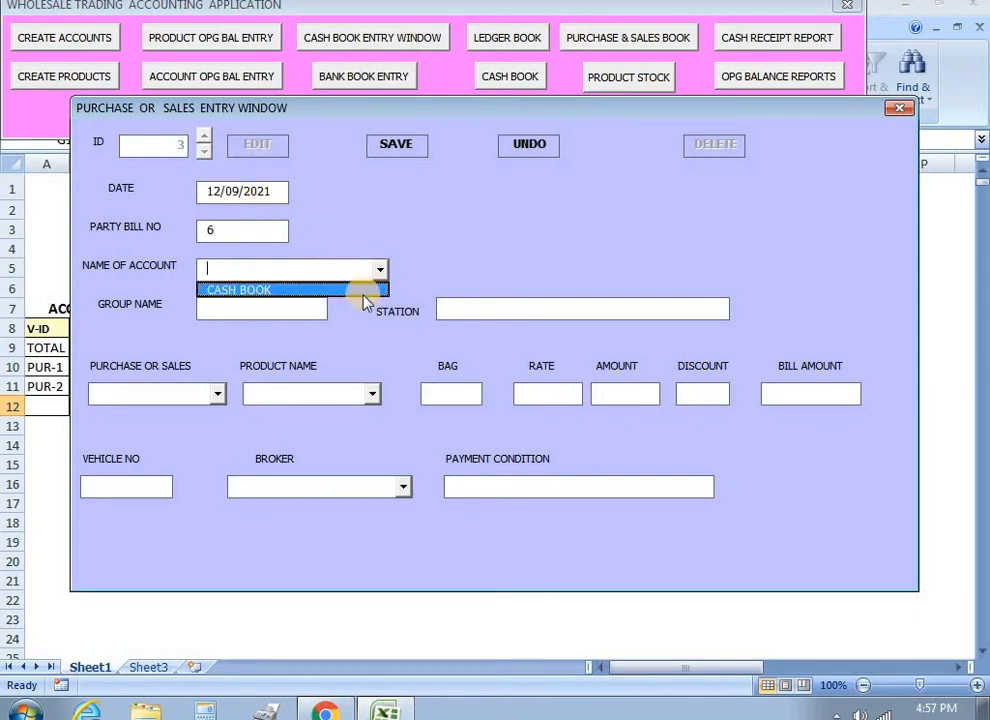
{"action": "left_click", "coordinate": [363, 291]}
Record entry 3 as a SALES ACCOUNT transaction of 10 bags of AALOO at rate 675, and save it
{"action": "left_click", "coordinate": [217, 393]}
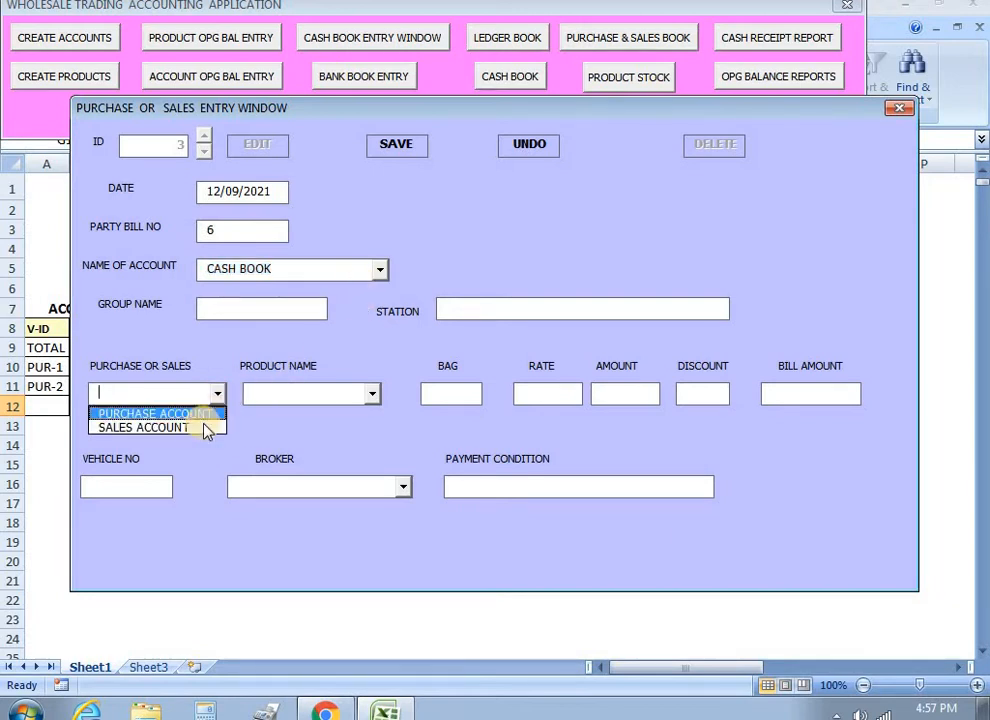
{"action": "left_click", "coordinate": [199, 429]}
{"action": "left_click", "coordinate": [372, 394]}
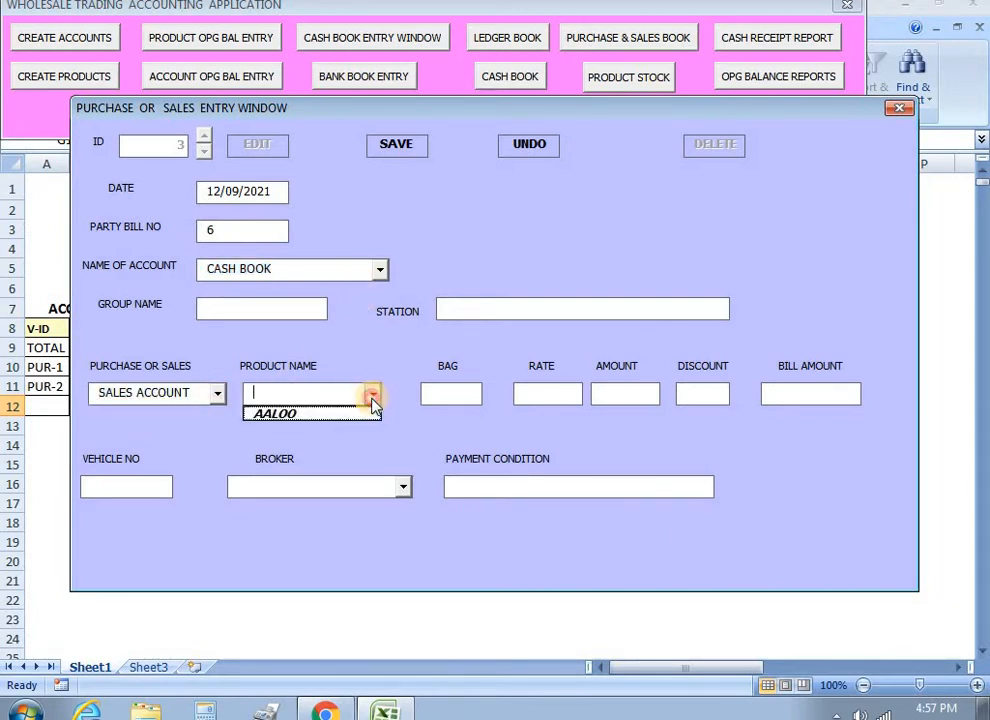
{"action": "left_click", "coordinate": [356, 412]}
{"action": "left_click", "coordinate": [462, 404]}
{"action": "left_click", "coordinate": [568, 396]}
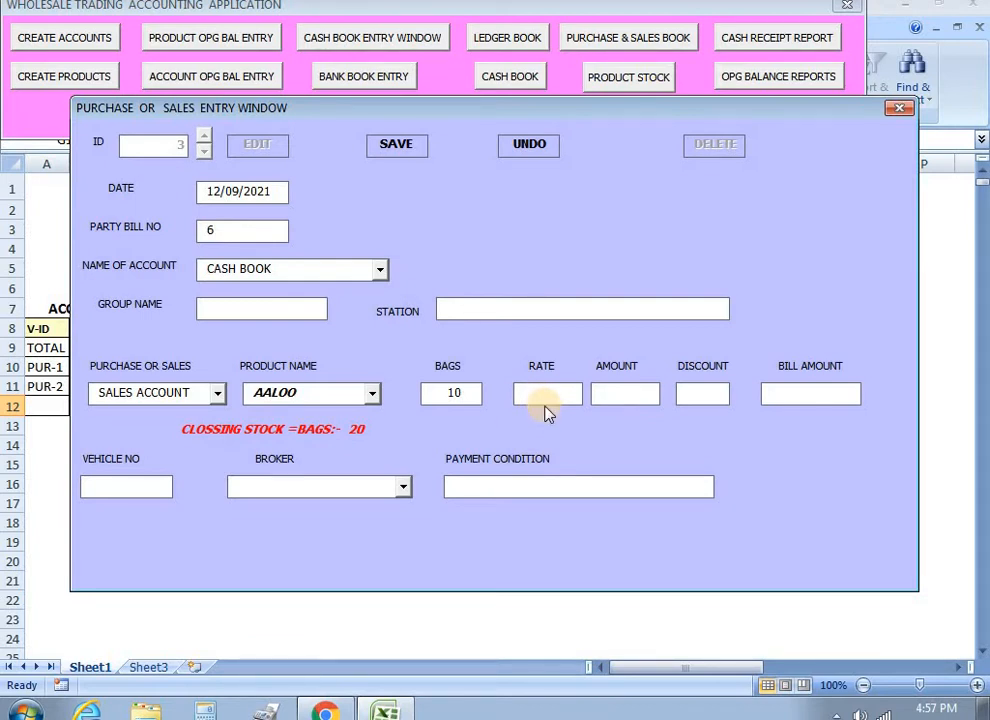
{"action": "key", "text": "Tab"}
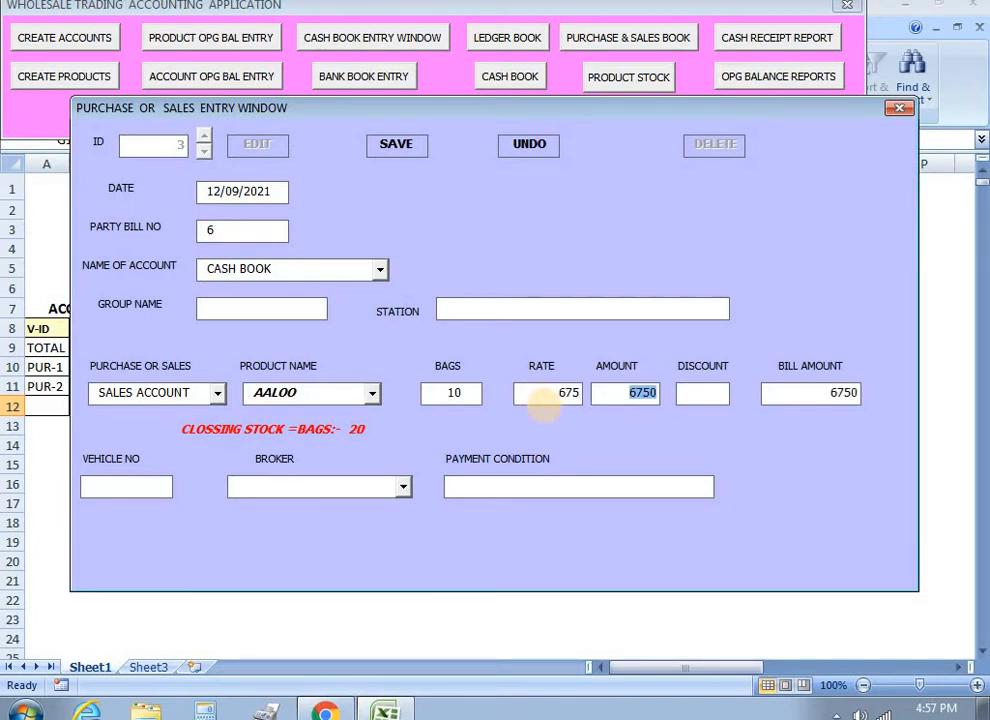
{"action": "left_click", "coordinate": [400, 148]}
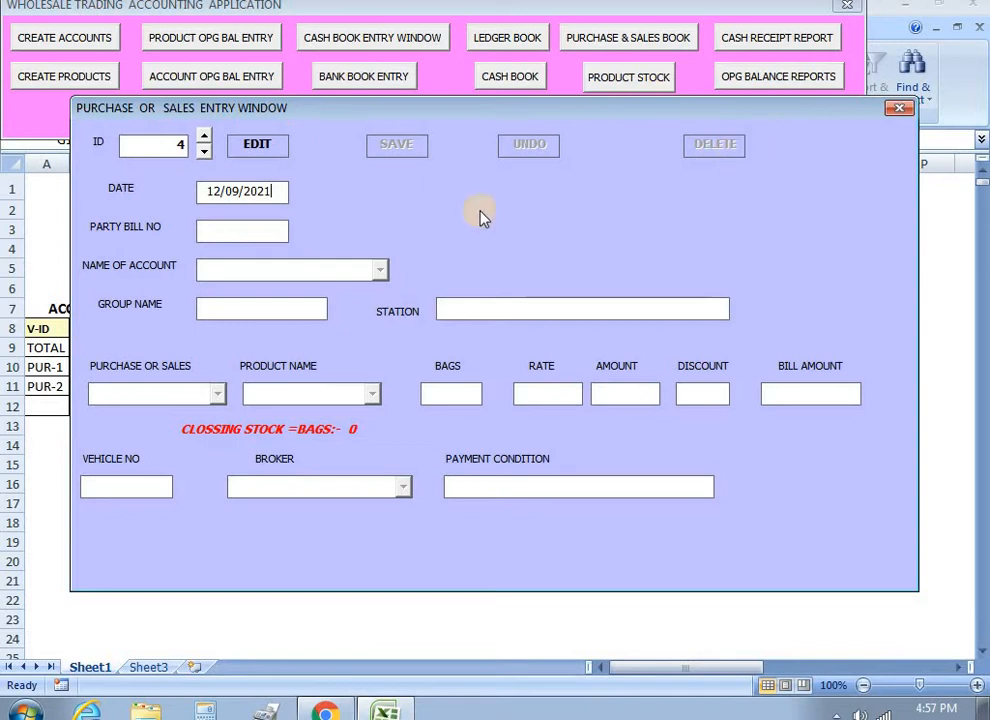
{"action": "left_click", "coordinate": [262, 146]}
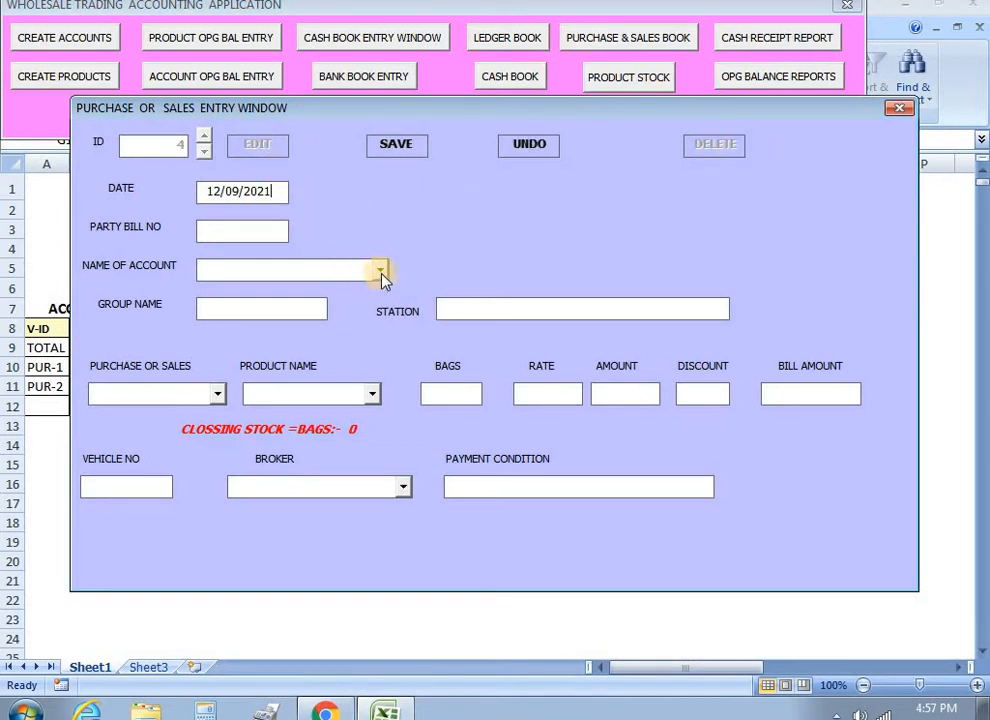
{"action": "left_click", "coordinate": [380, 270]}
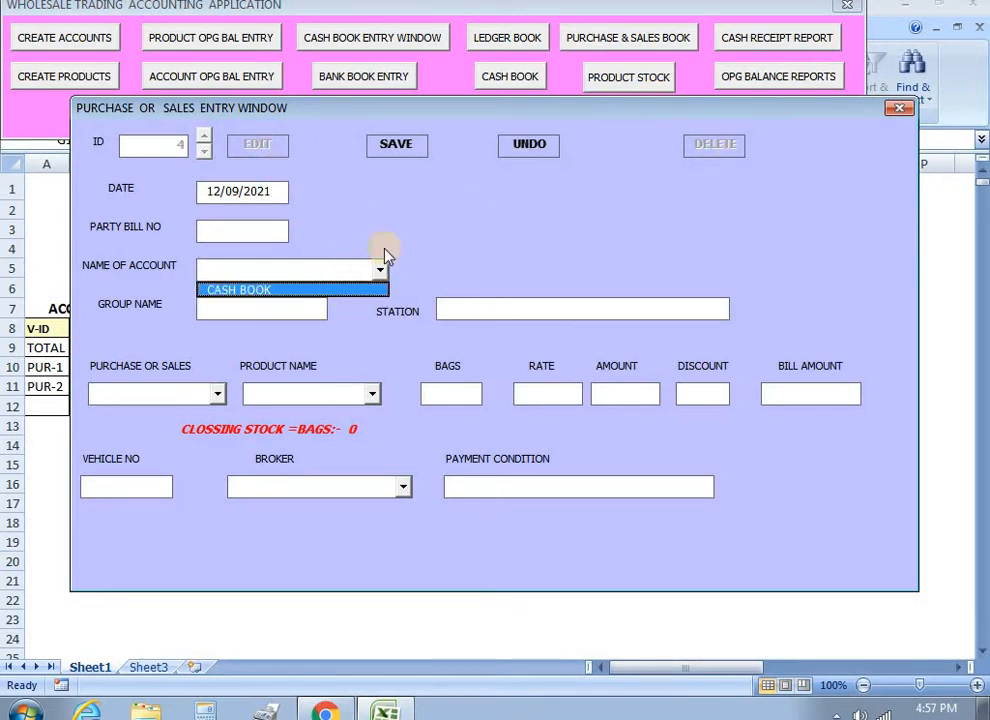
{"action": "left_click", "coordinate": [897, 108]}
Create a new account in Excel, entering the customer's name from the cash memo invoice open in Chrome as the account name
{"action": "left_click", "coordinate": [325, 710]}
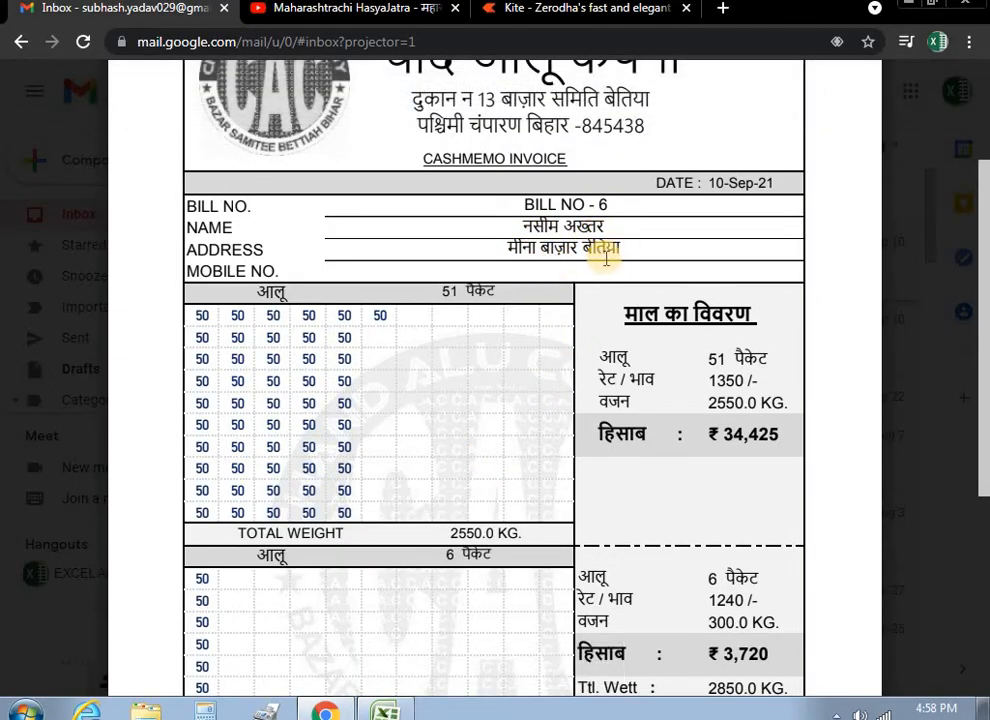
{"action": "left_click", "coordinate": [912, 10]}
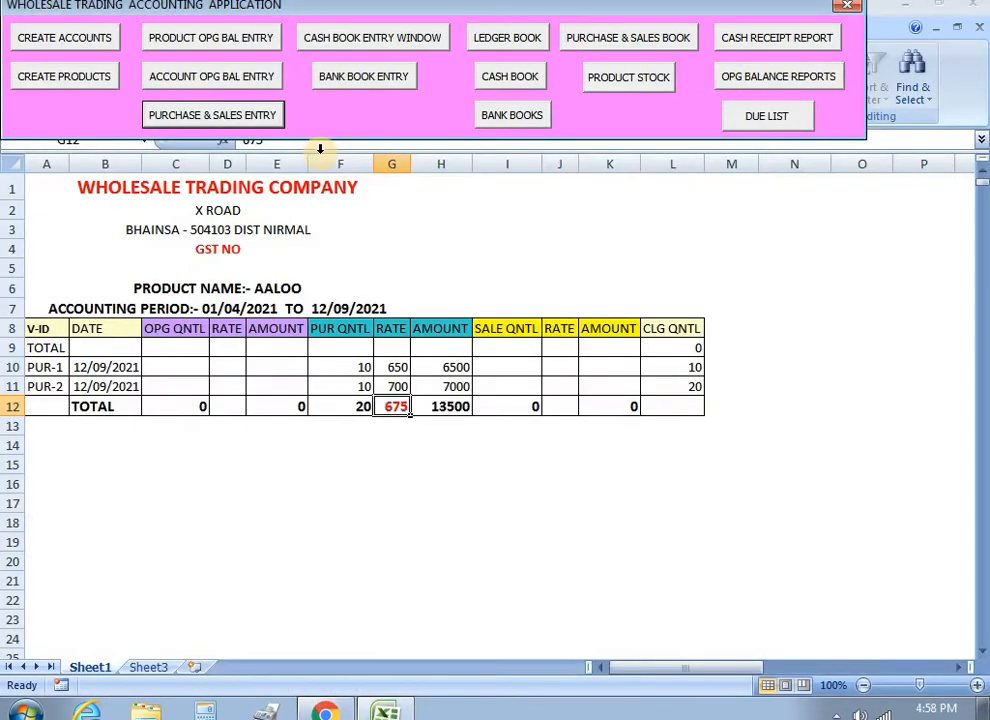
{"action": "left_click", "coordinate": [88, 40]}
{"action": "left_click", "coordinate": [601, 72]}
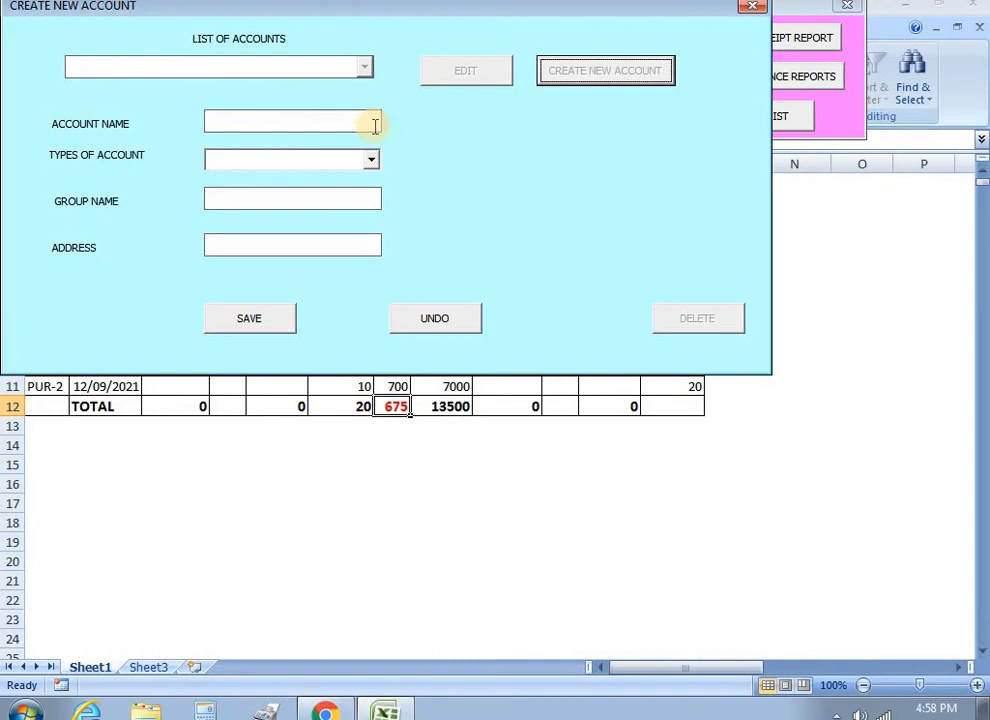
{"action": "left_click", "coordinate": [296, 117]}
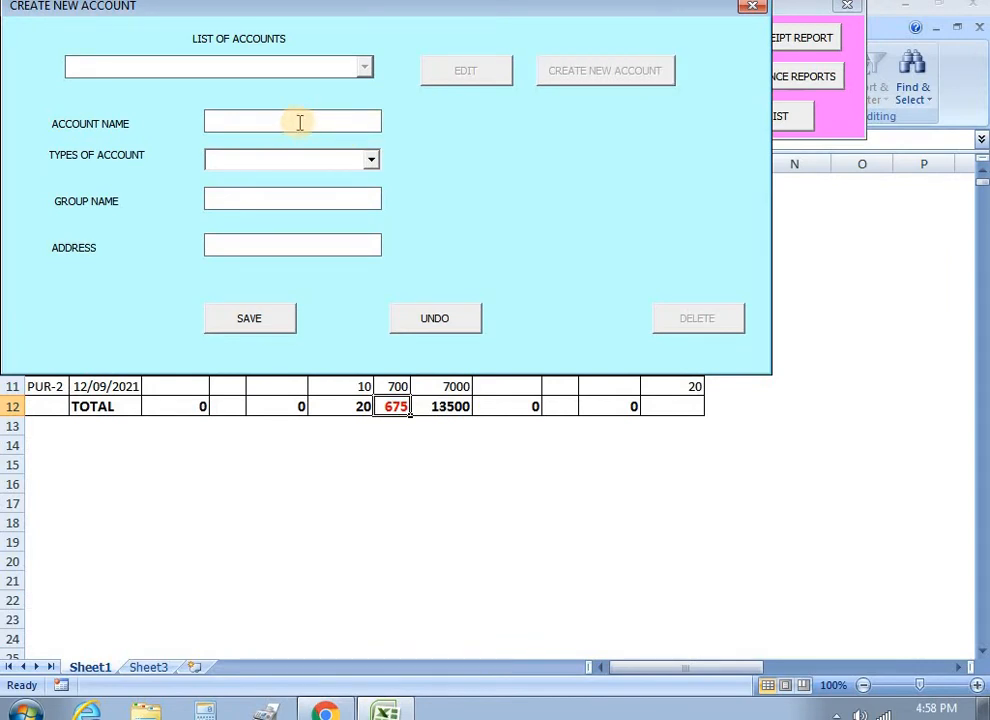
{"action": "left_click", "coordinate": [325, 711]}
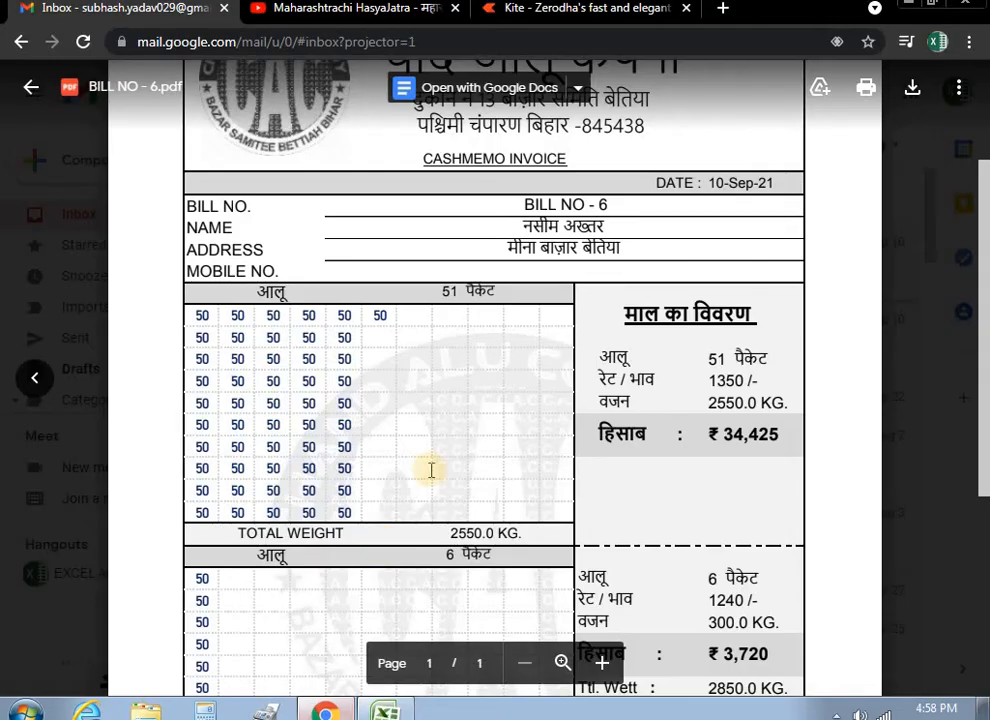
{"action": "left_click", "coordinate": [322, 712]}
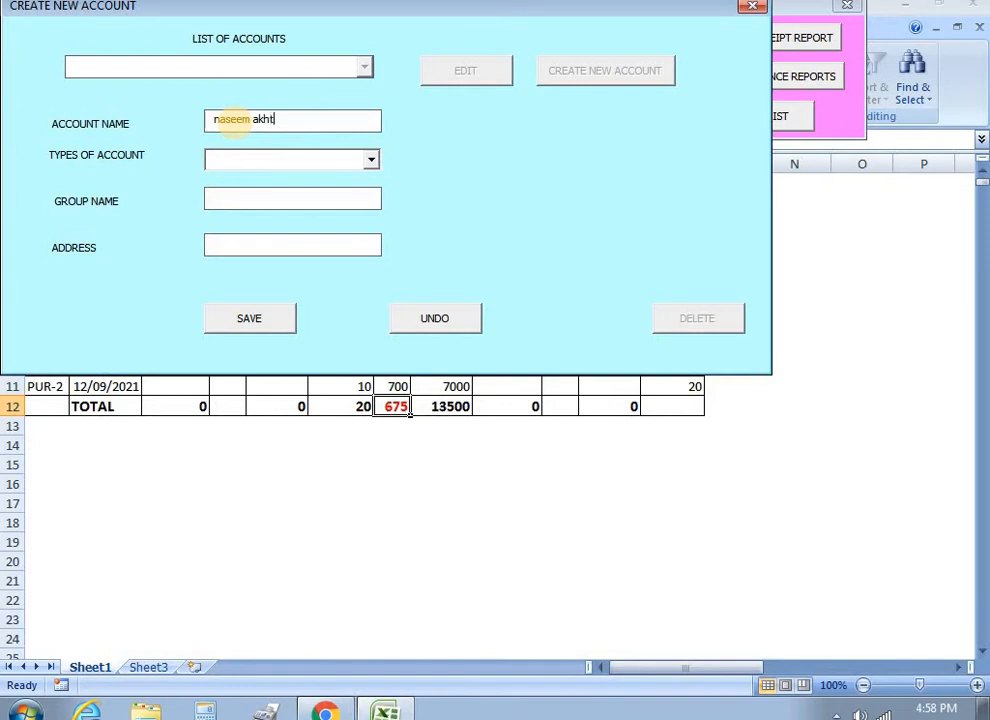
{"action": "key", "text": "Tab"}
Set the new account's type to PURCHASERS, enter the customer's address, save the account and close the window
{"action": "left_click", "coordinate": [371, 161]}
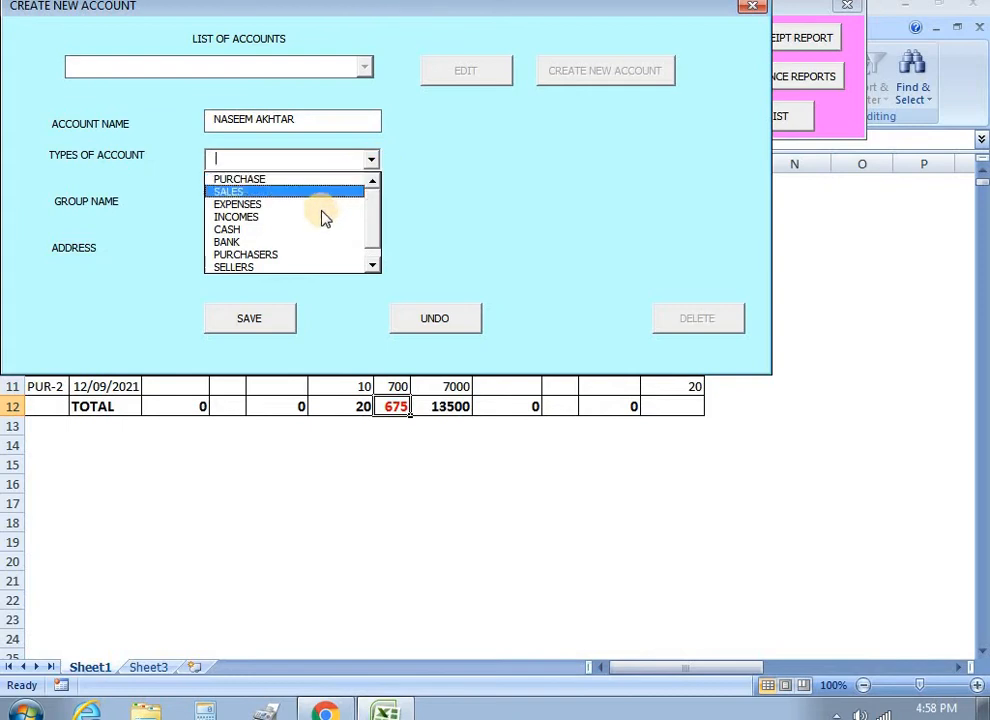
{"action": "left_click", "coordinate": [279, 256]}
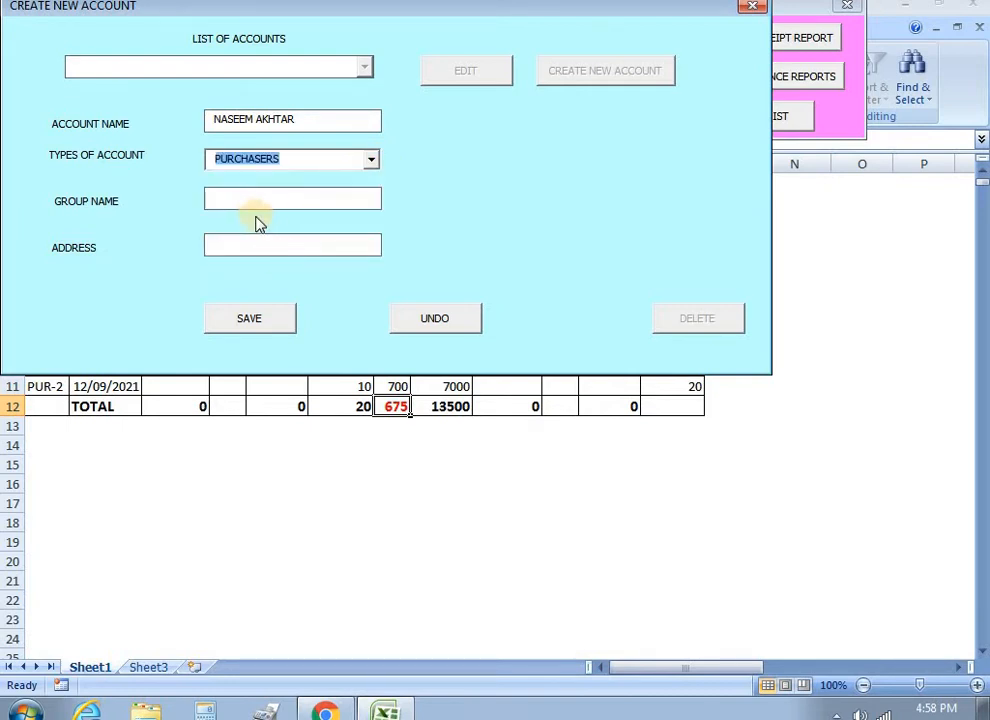
{"action": "left_click", "coordinate": [255, 204]}
{"action": "left_click", "coordinate": [251, 242]}
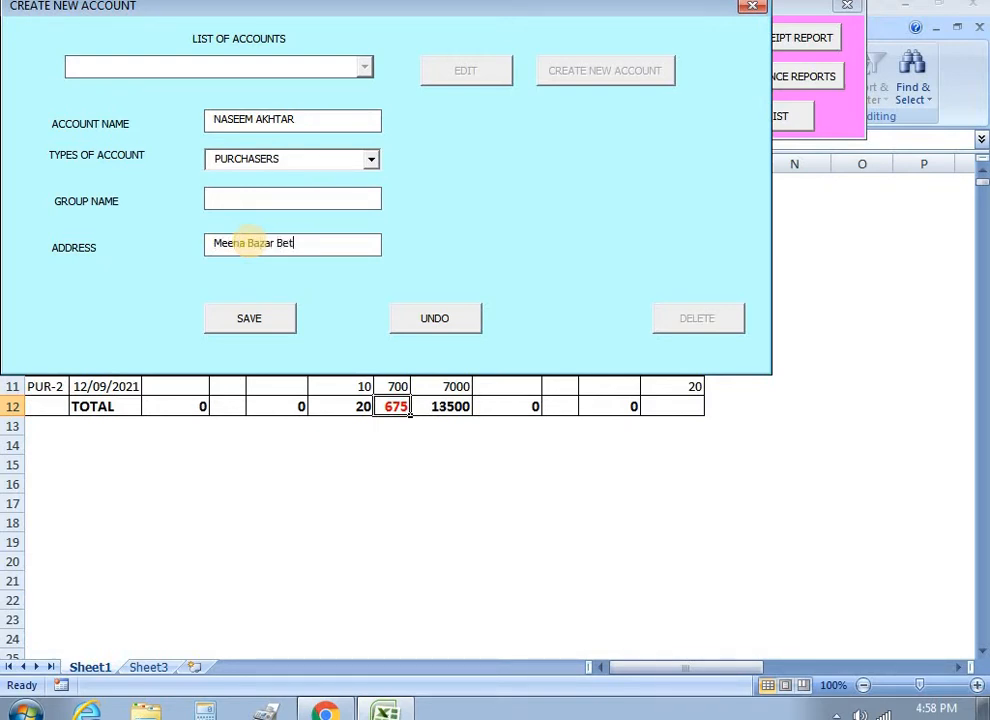
{"action": "left_click", "coordinate": [241, 318]}
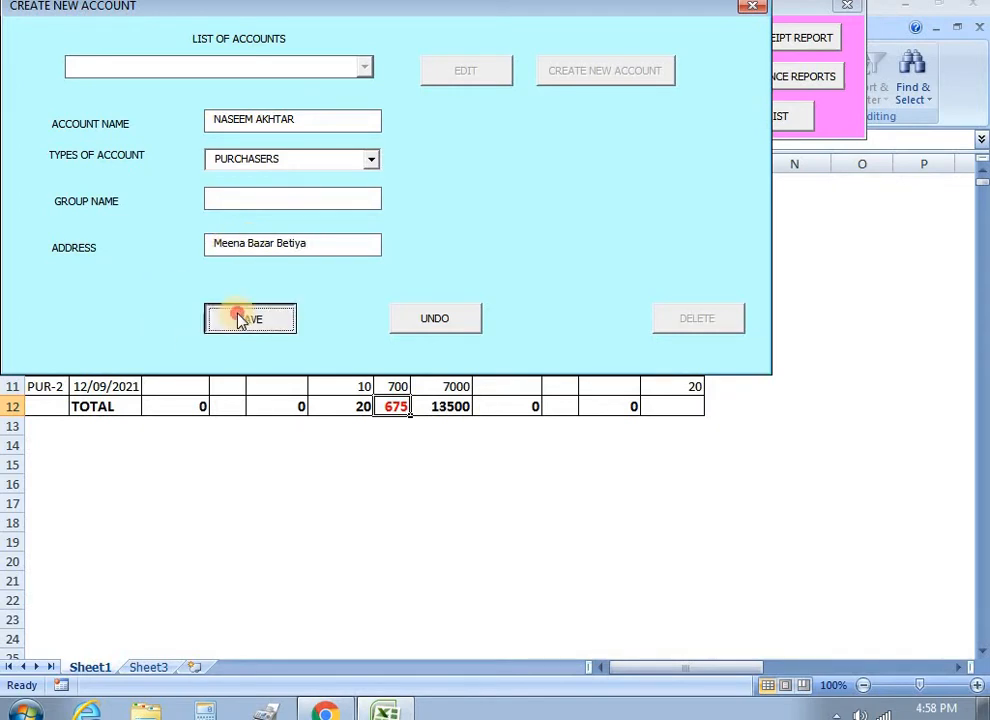
{"action": "left_click", "coordinate": [752, 8]}
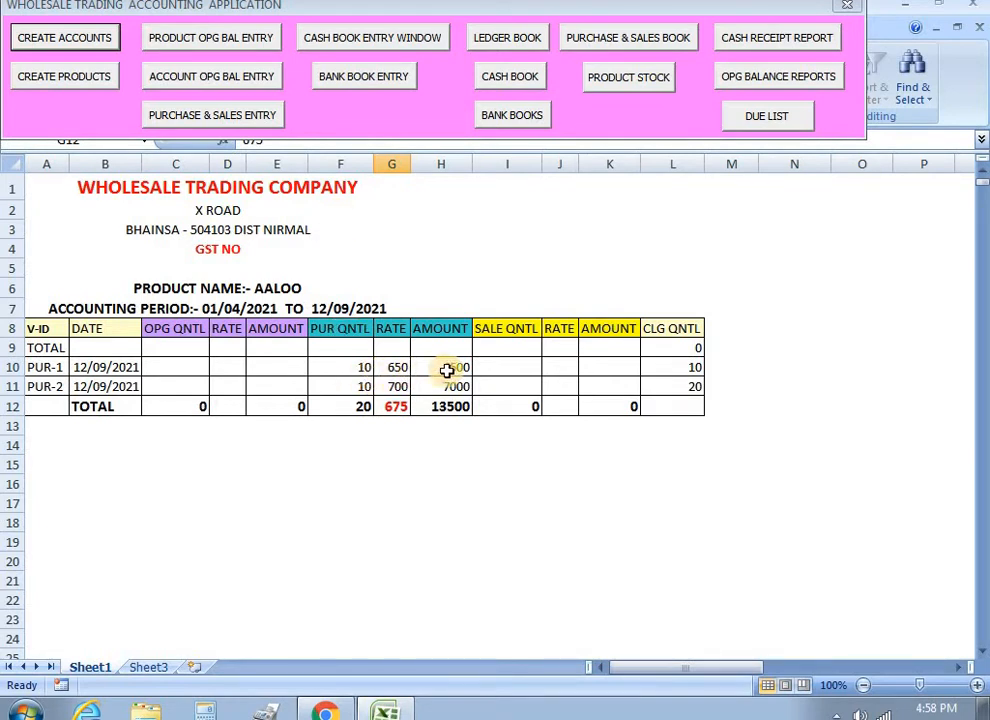
Regenerate the AALOO product stock report for 01/04/2021 to 12/09/2021 with the sale included
{"action": "left_click", "coordinate": [628, 77]}
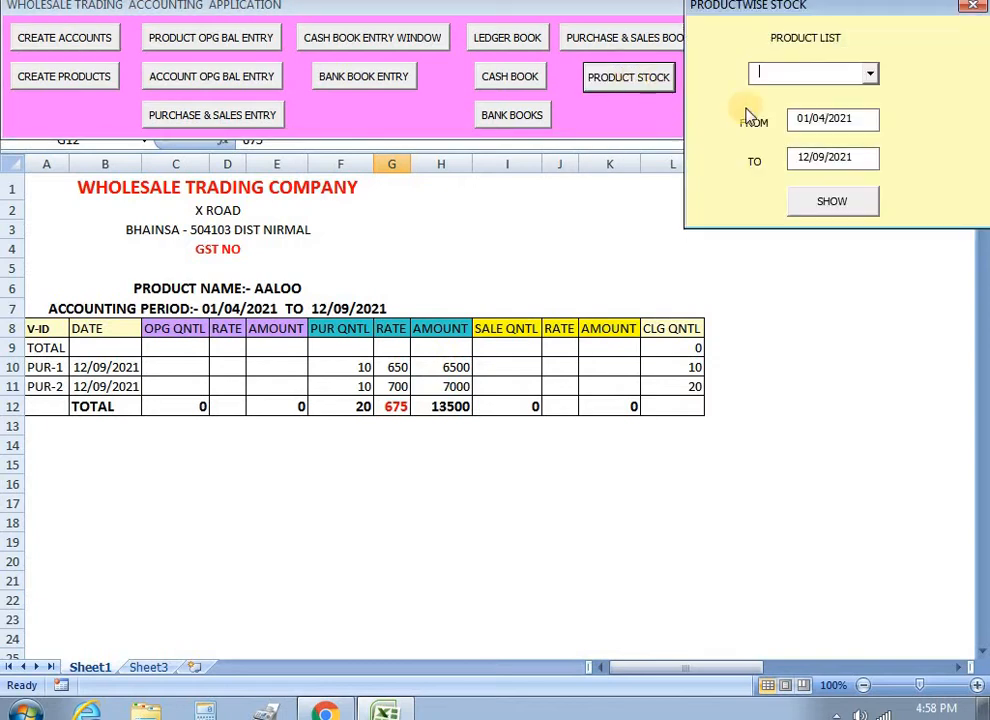
{"action": "left_click", "coordinate": [872, 75]}
{"action": "left_click", "coordinate": [857, 93]}
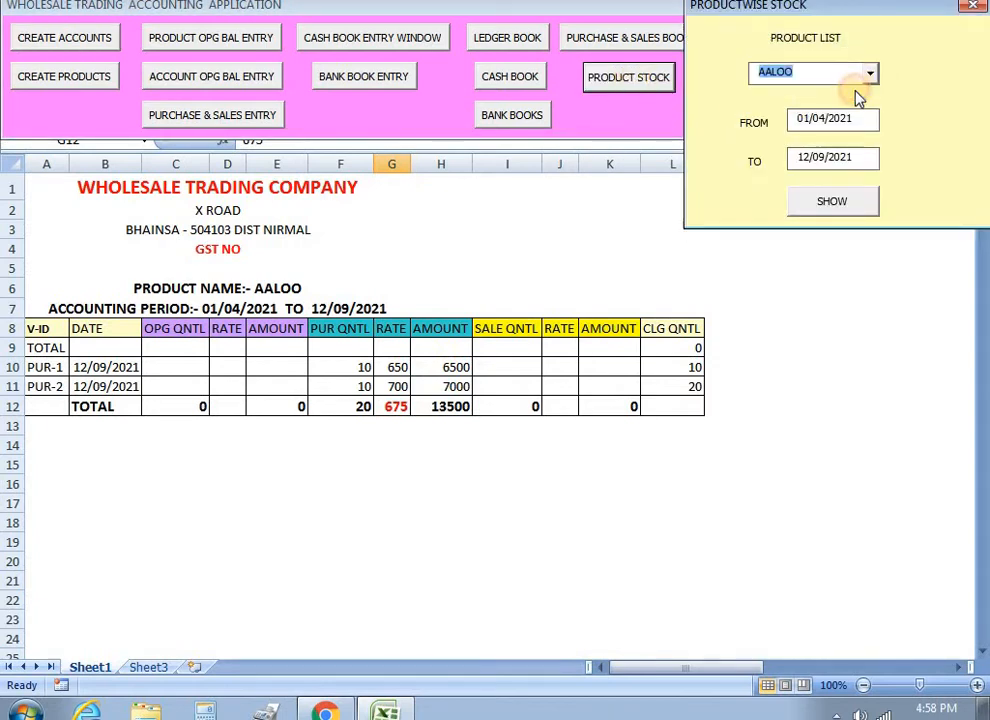
{"action": "left_click", "coordinate": [834, 202]}
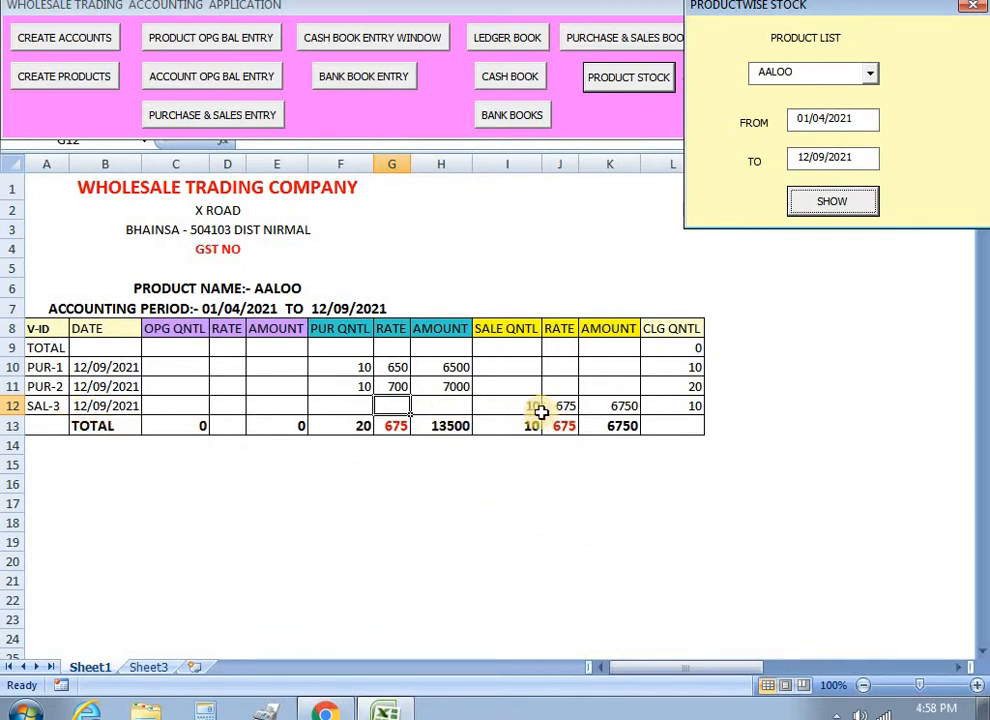
Check the closing quantity after the first sale in the AALOO stock report and close the product stock window
{"action": "left_click", "coordinate": [692, 409]}
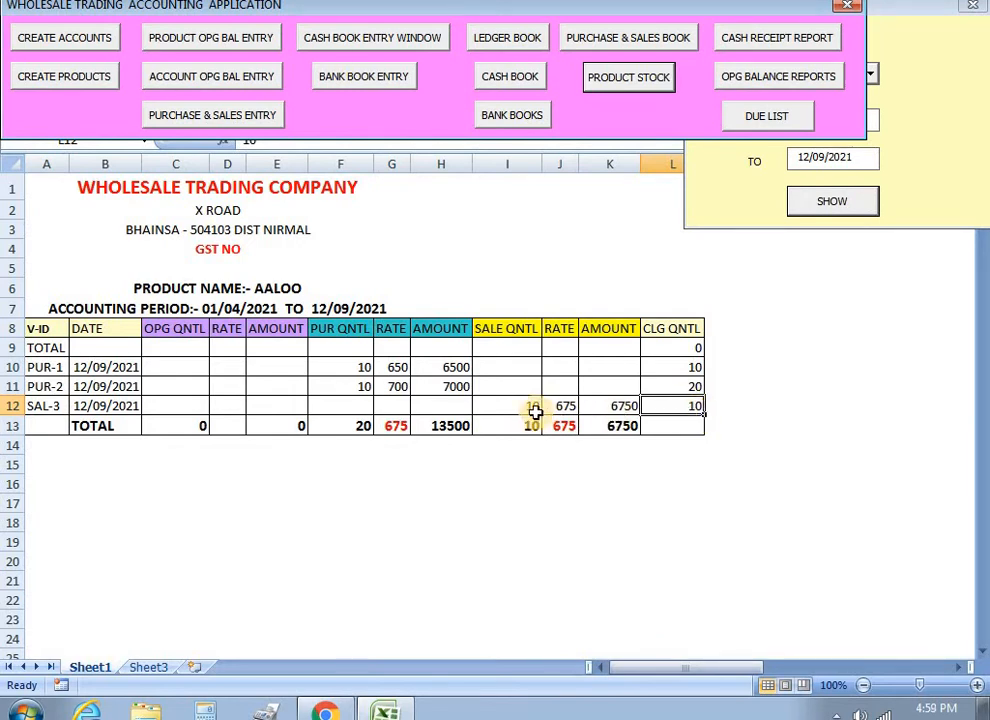
{"action": "left_click", "coordinate": [743, 216]}
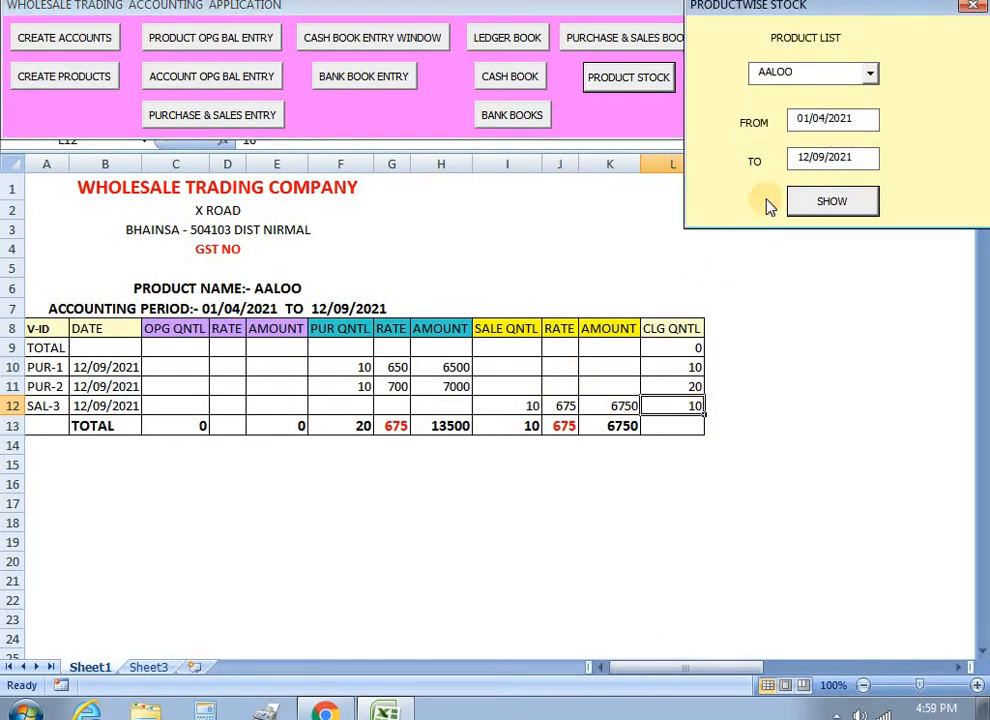
{"action": "left_click", "coordinate": [972, 6]}
Start purchase and sales entry 4 with party bill number 6 and choose the customer's account as the account name
{"action": "left_click", "coordinate": [213, 117]}
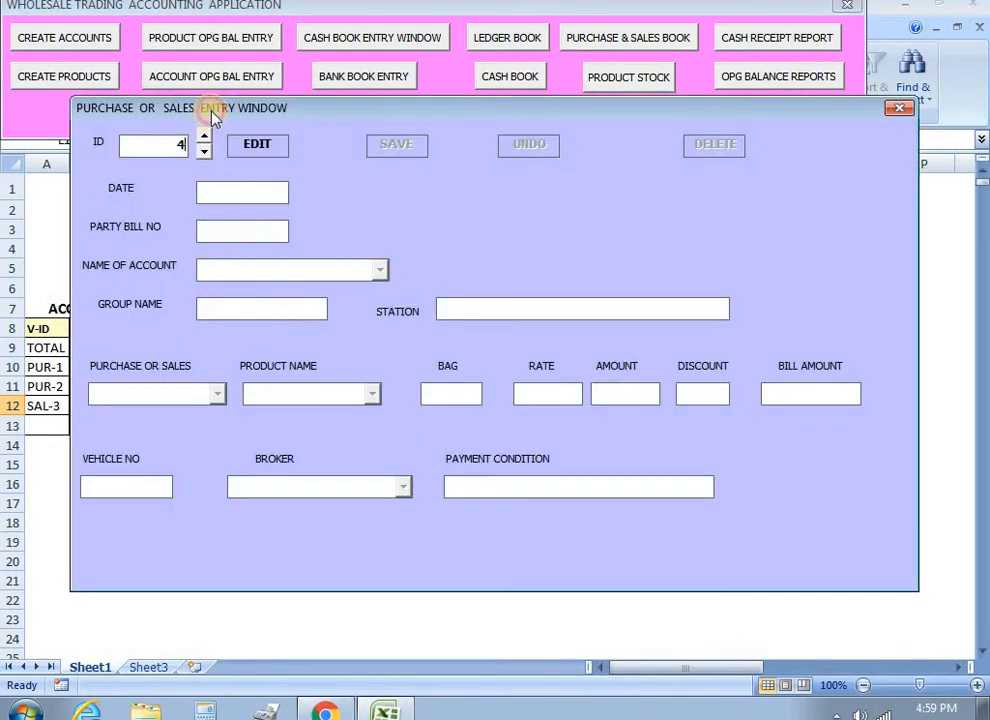
{"action": "left_click", "coordinate": [255, 146]}
{"action": "left_click", "coordinate": [247, 231]}
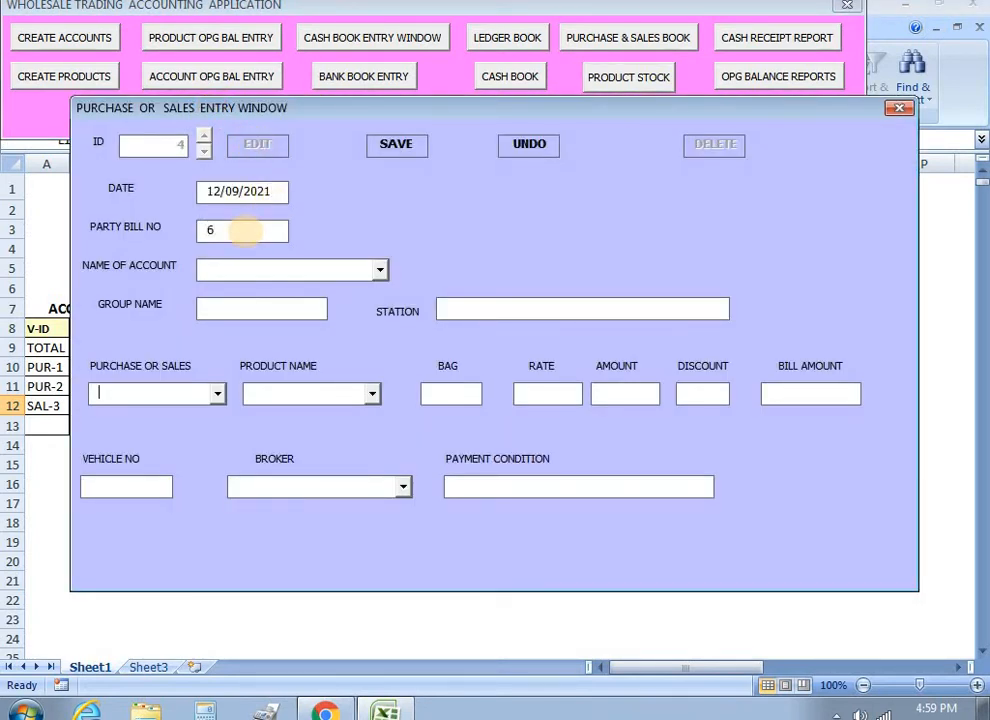
{"action": "left_click", "coordinate": [380, 270]}
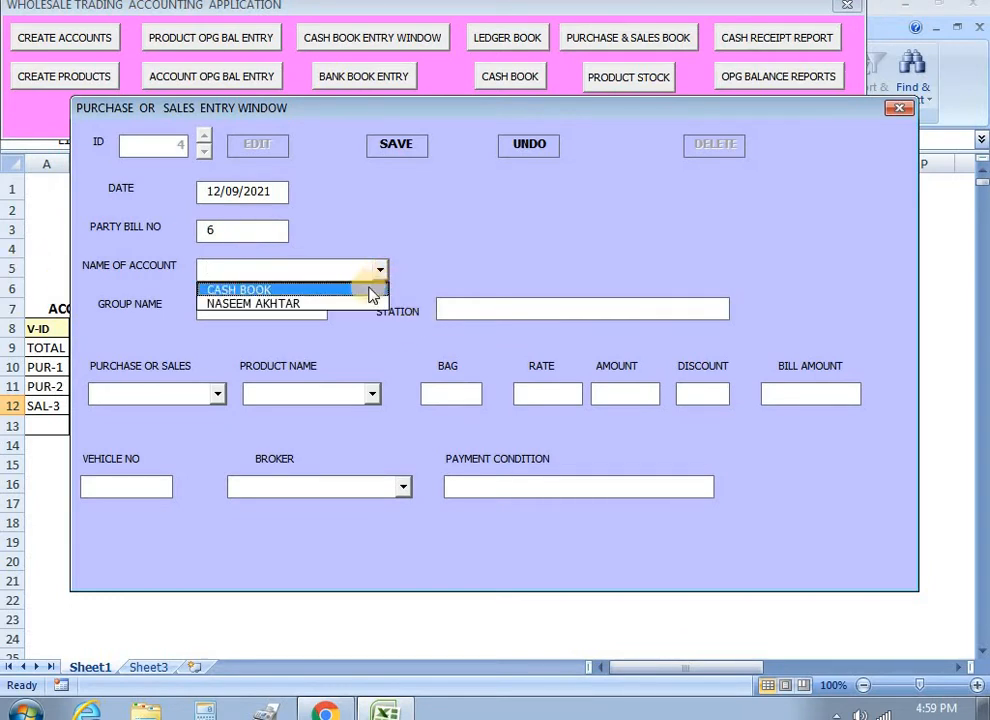
{"action": "left_click", "coordinate": [306, 311]}
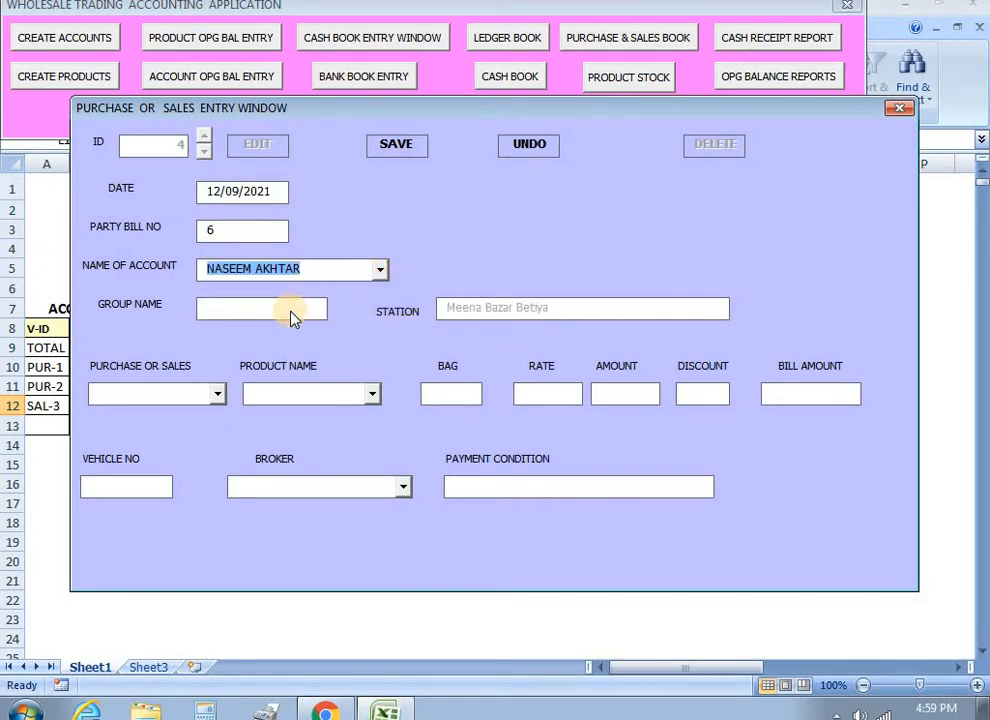
{"action": "left_click", "coordinate": [342, 277]}
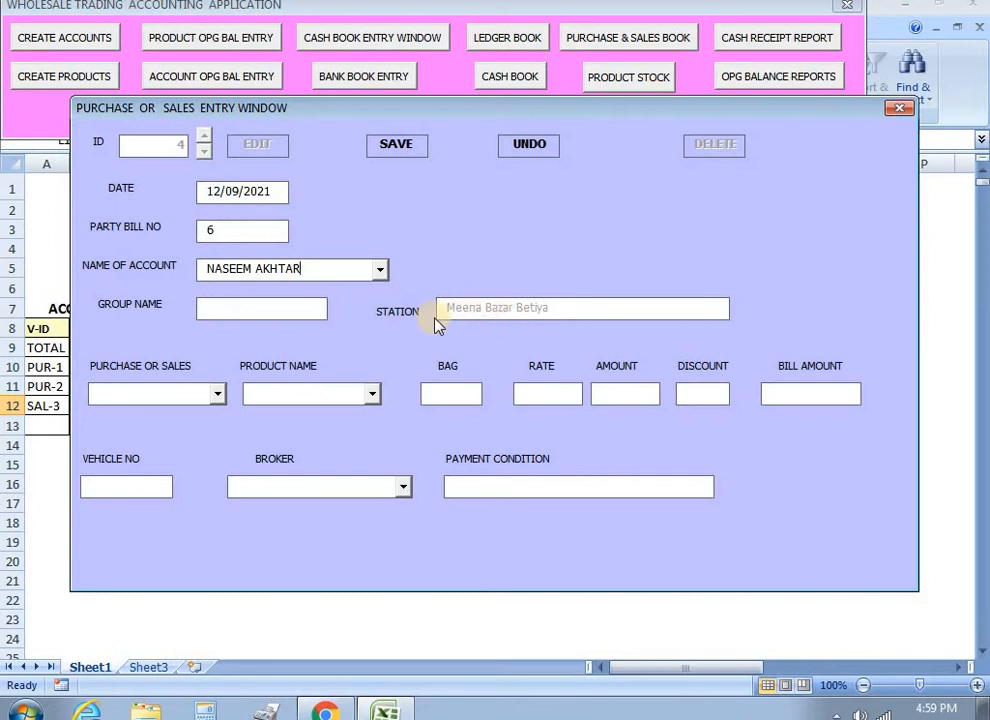
Fill in entry 4 as a SALES ACCOUNT transaction of 10 bags of AALOO at rate 725
{"action": "left_click", "coordinate": [217, 393]}
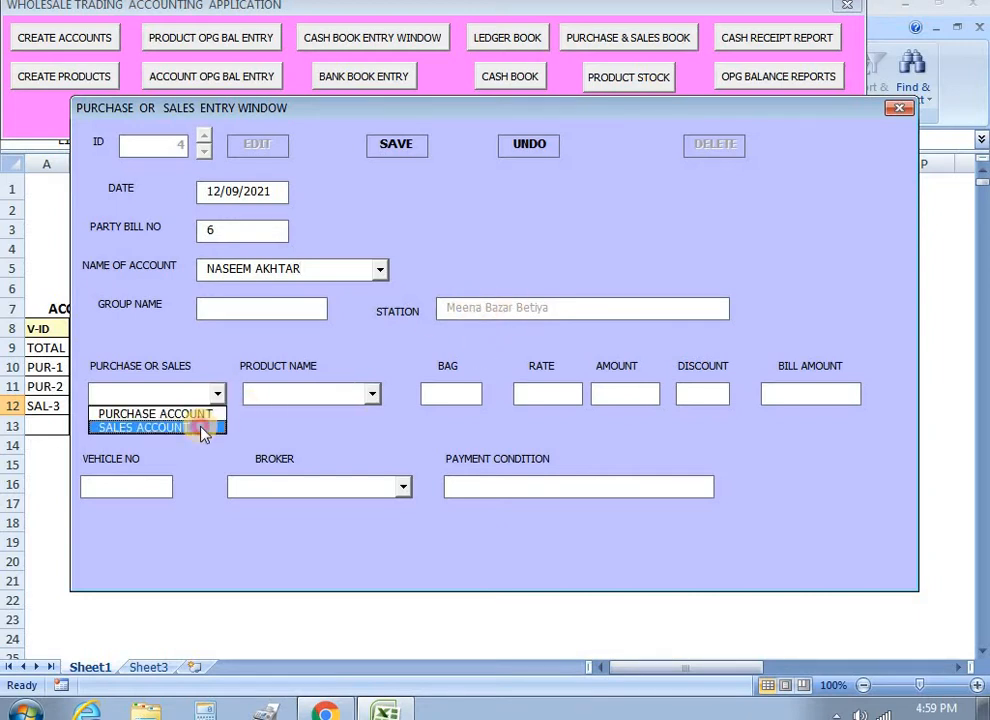
{"action": "left_click", "coordinate": [200, 428]}
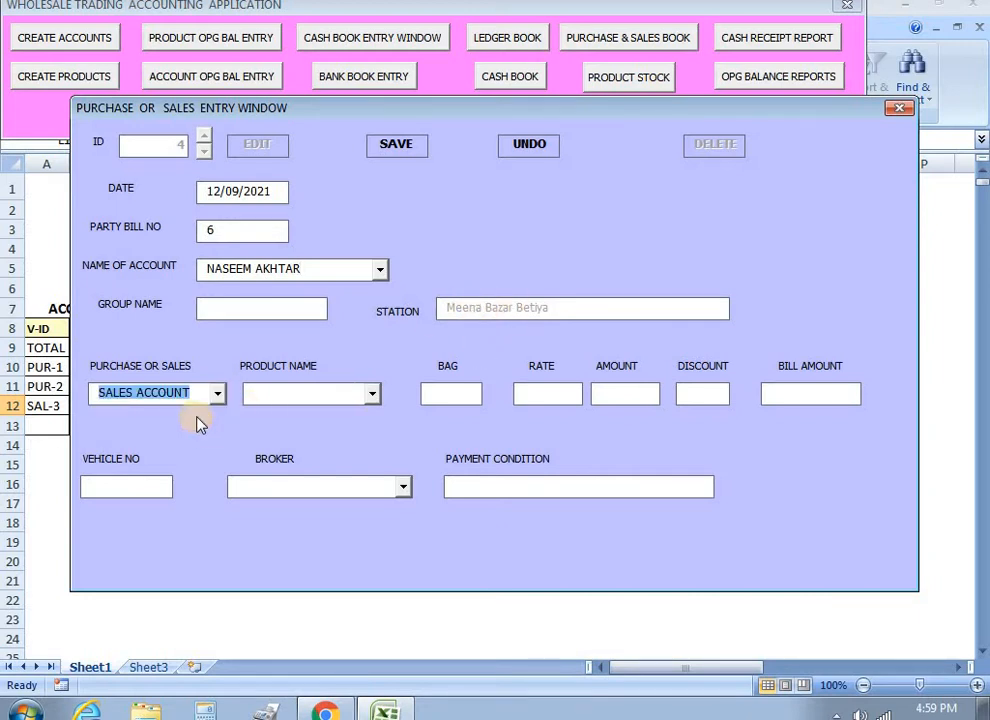
{"action": "left_click", "coordinate": [372, 393]}
{"action": "left_click", "coordinate": [353, 415]}
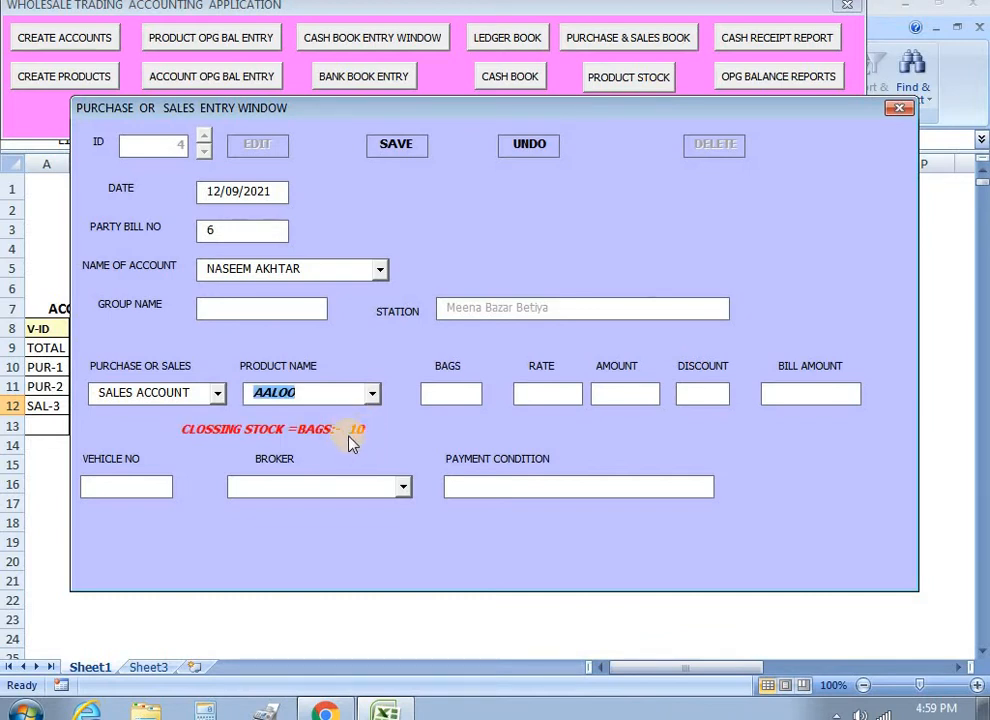
{"action": "left_click", "coordinate": [436, 396]}
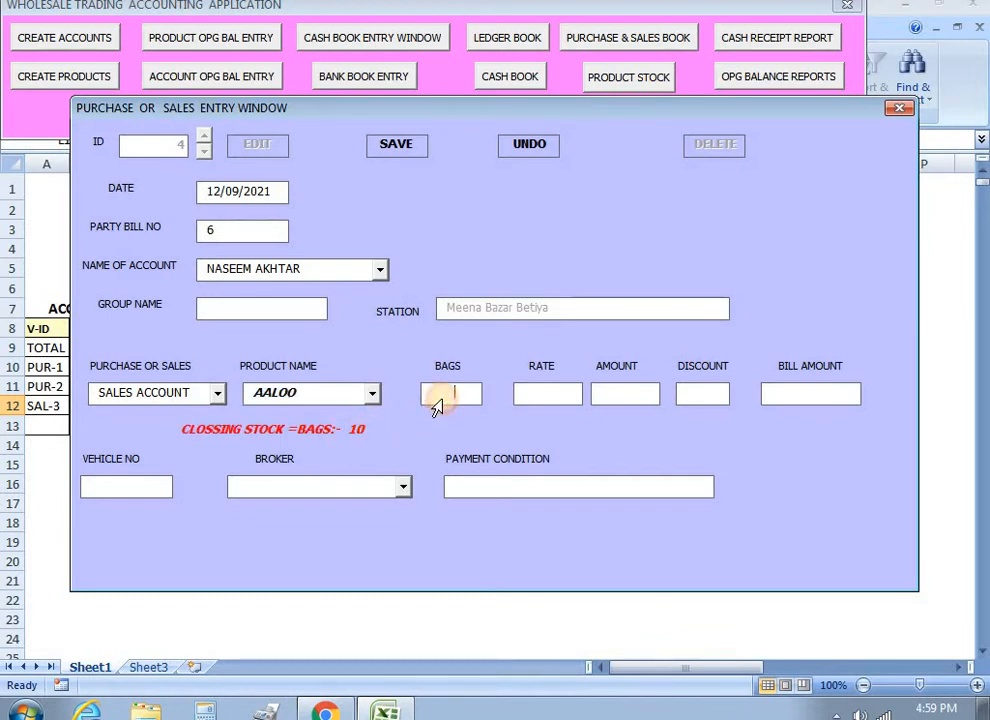
{"action": "type", "text": "10"}
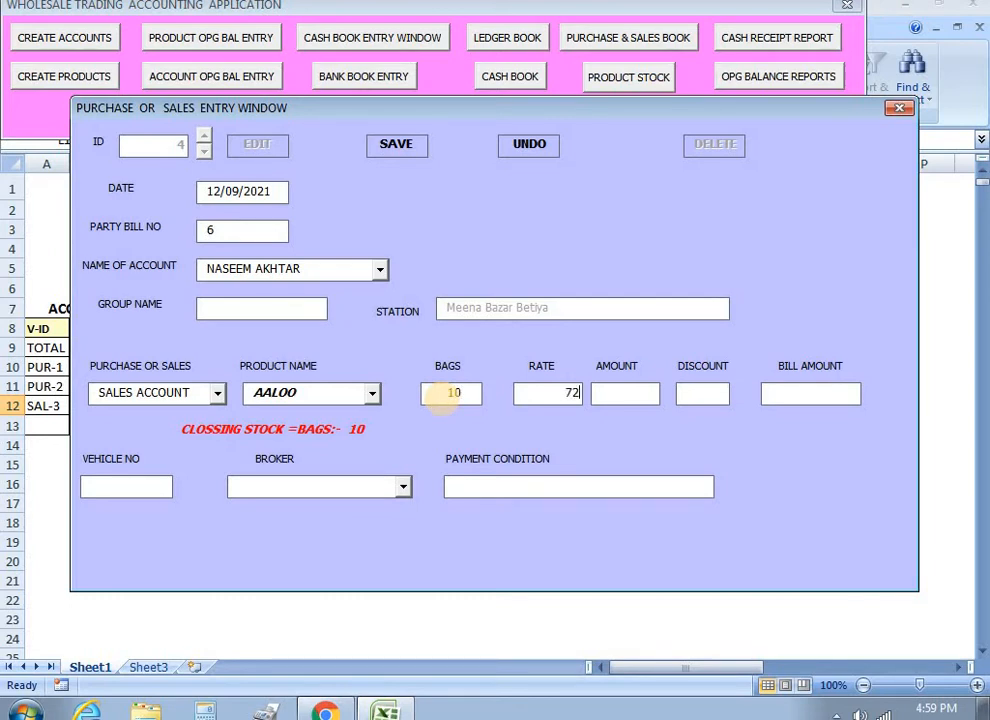
{"action": "key", "text": "Tab"}
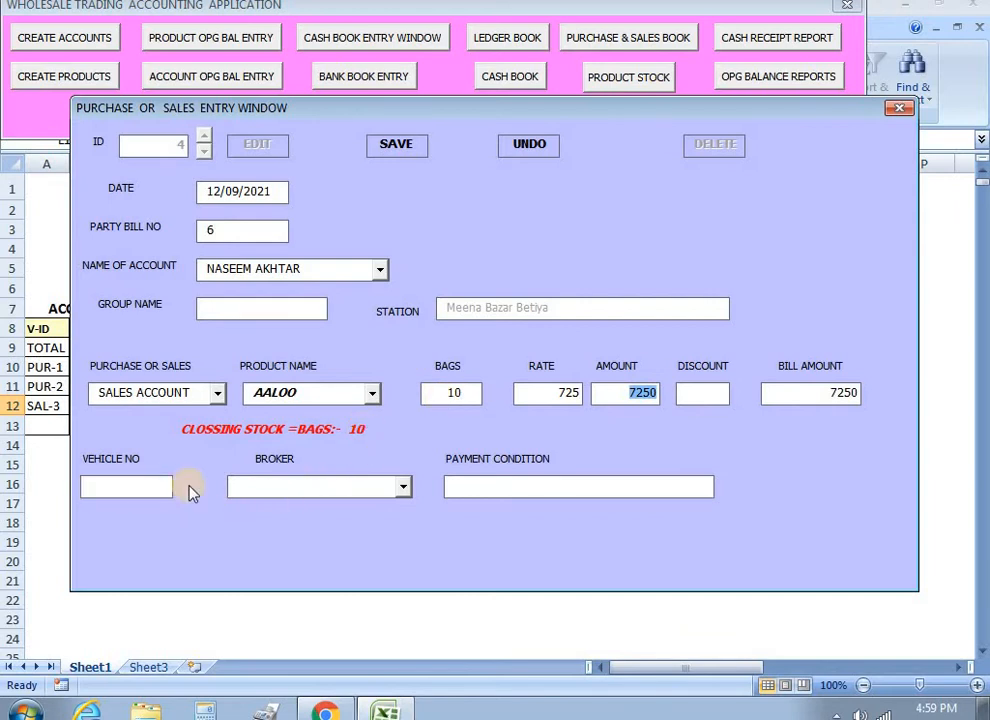
Save entry 4 with the vehicle number, broker and payment condition left blank, and close the entry window
{"action": "left_click", "coordinate": [470, 487]}
{"action": "left_click", "coordinate": [370, 487]}
{"action": "left_click", "coordinate": [150, 487]}
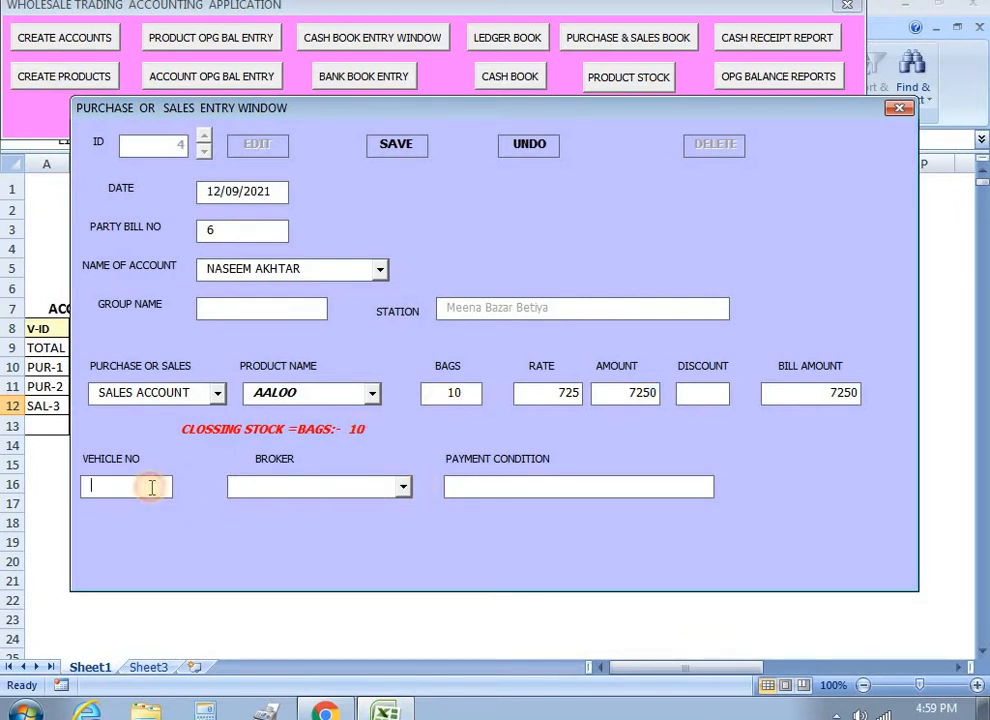
{"action": "left_click", "coordinate": [405, 148]}
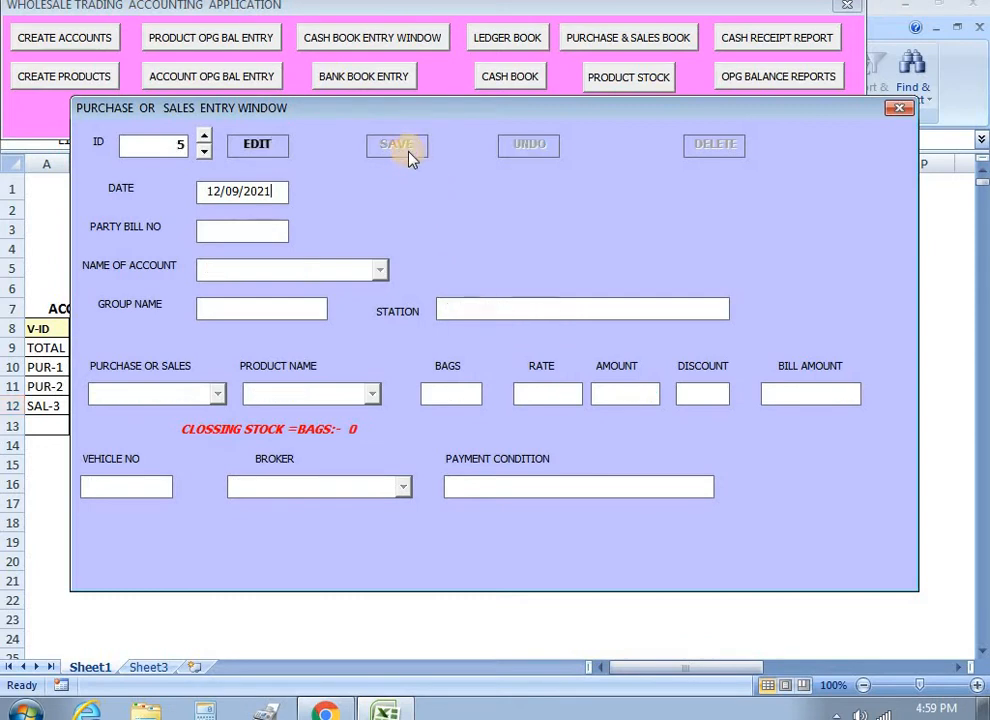
{"action": "left_click", "coordinate": [899, 107]}
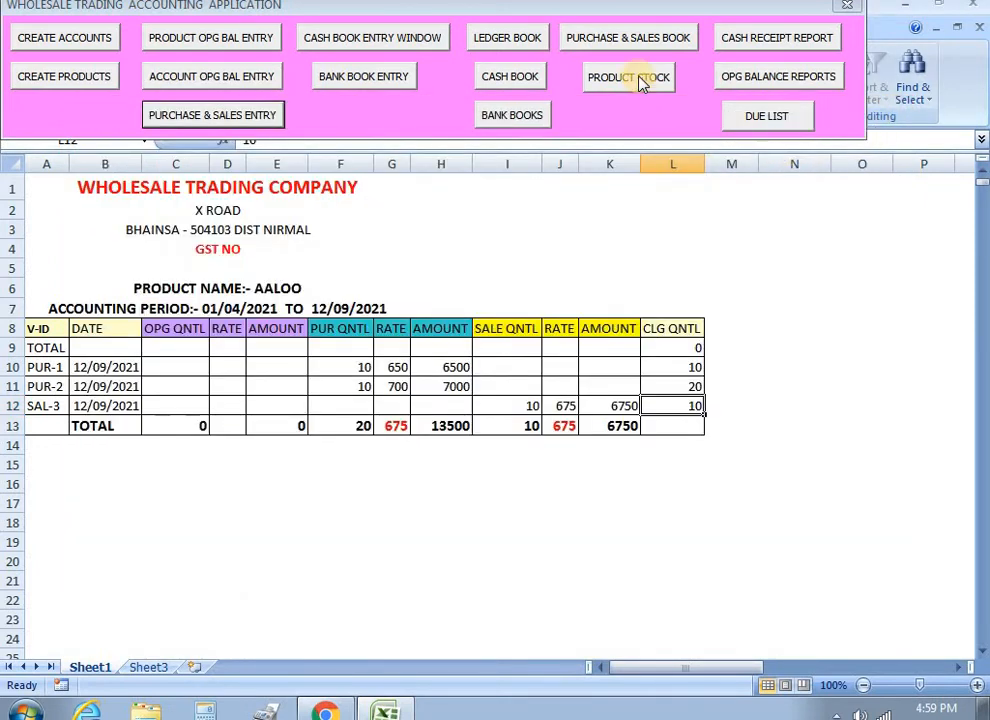
Regenerate the AALOO stock report for 01/04/2021 to 12/09/2021 and inspect the purchase and sale rates in the TOTAL row
{"action": "left_click", "coordinate": [641, 83]}
{"action": "left_click", "coordinate": [870, 76]}
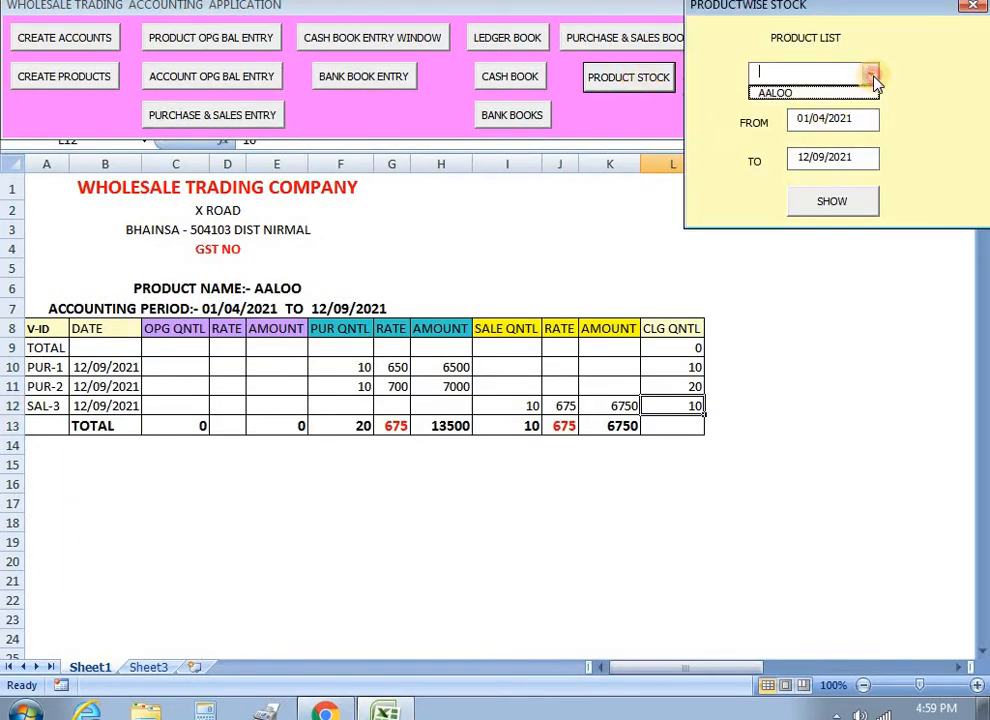
{"action": "left_click", "coordinate": [812, 93]}
{"action": "left_click", "coordinate": [838, 202]}
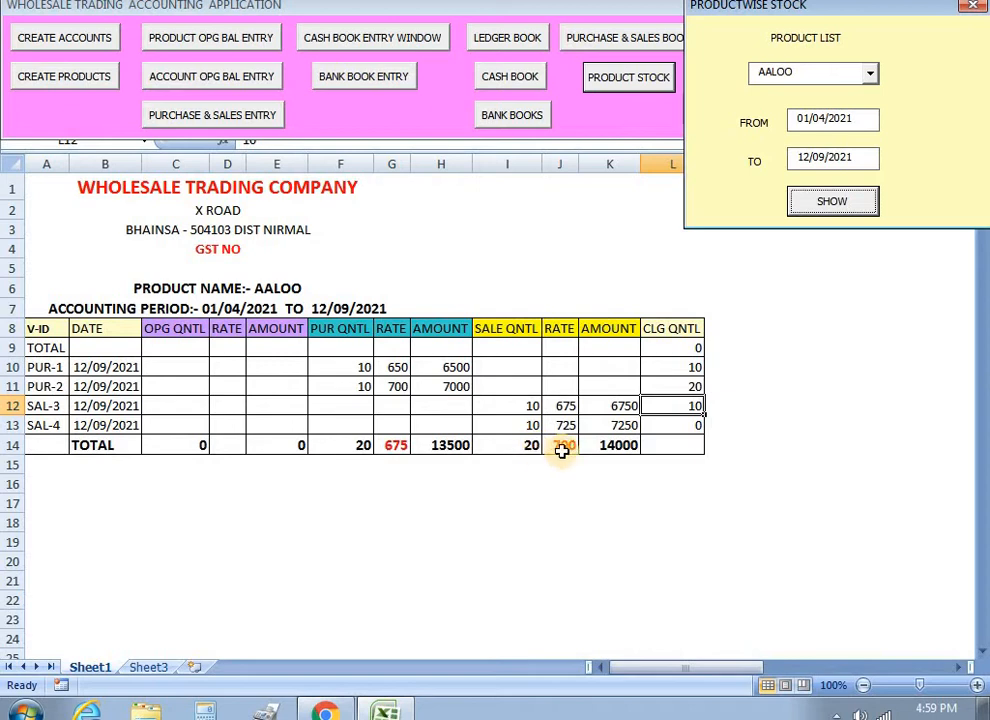
{"action": "left_click", "coordinate": [393, 444]}
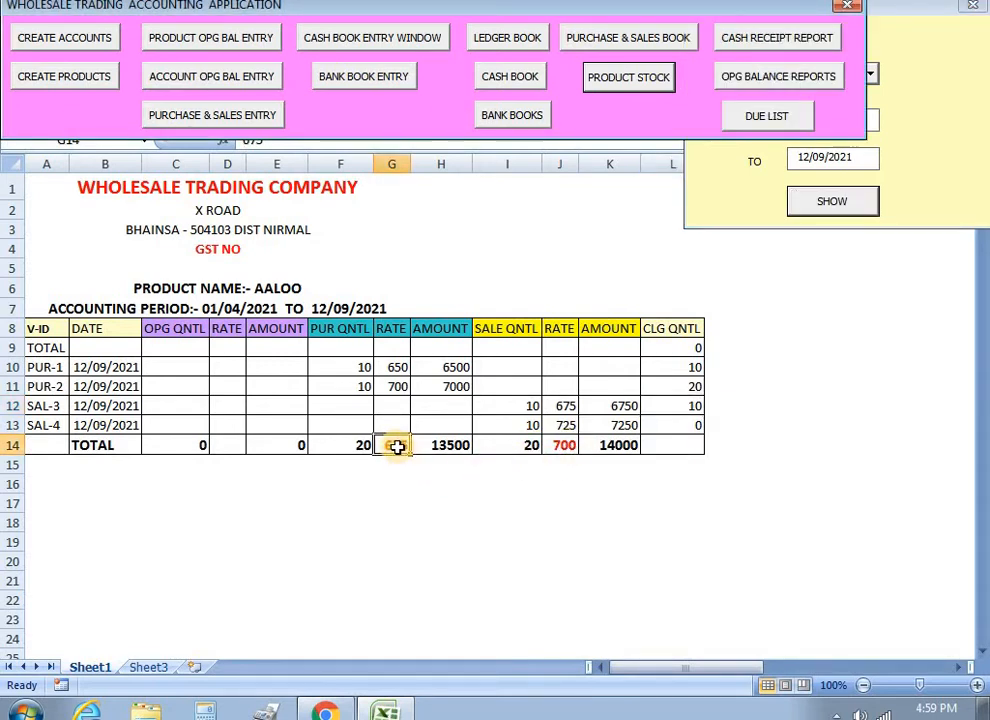
{"action": "left_click", "coordinate": [563, 445]}
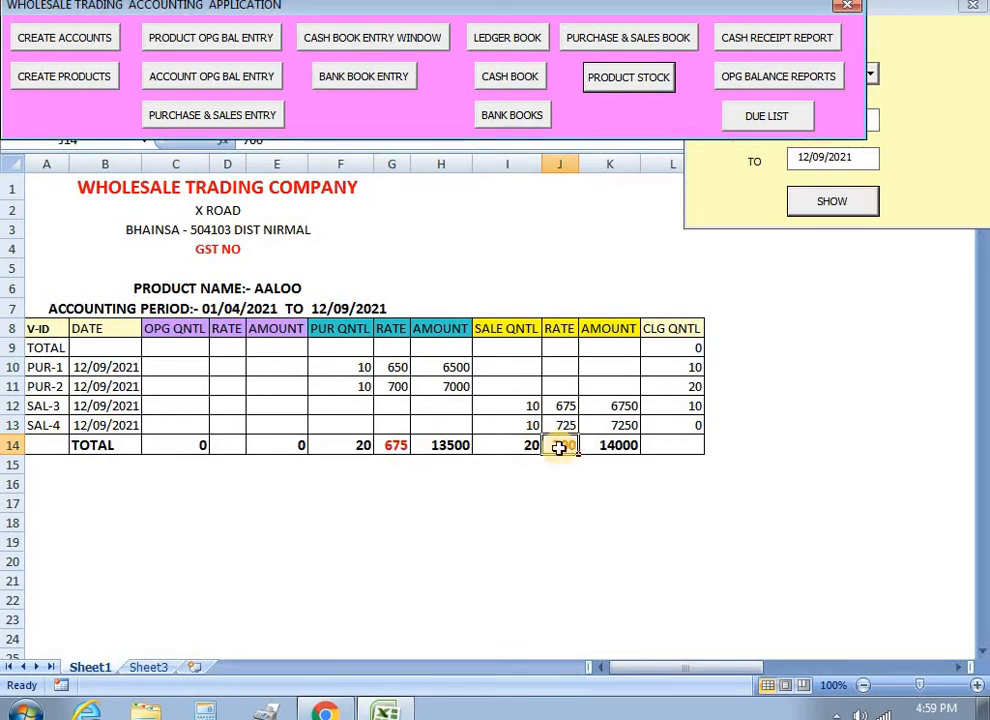
Switch to Calculator for a multiplication starting from 20 bags, and close both Calculator and the product stock window
{"action": "left_click", "coordinate": [207, 711]}
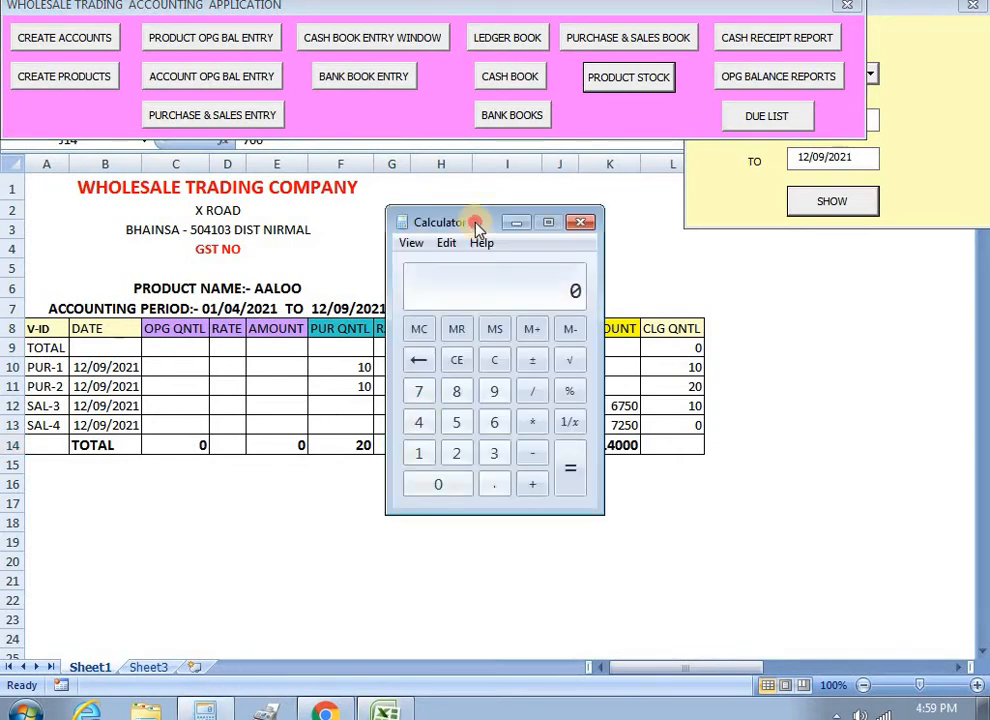
{"action": "left_click_drag", "start_coordinate": [478, 227], "coordinate": [204, 237]}
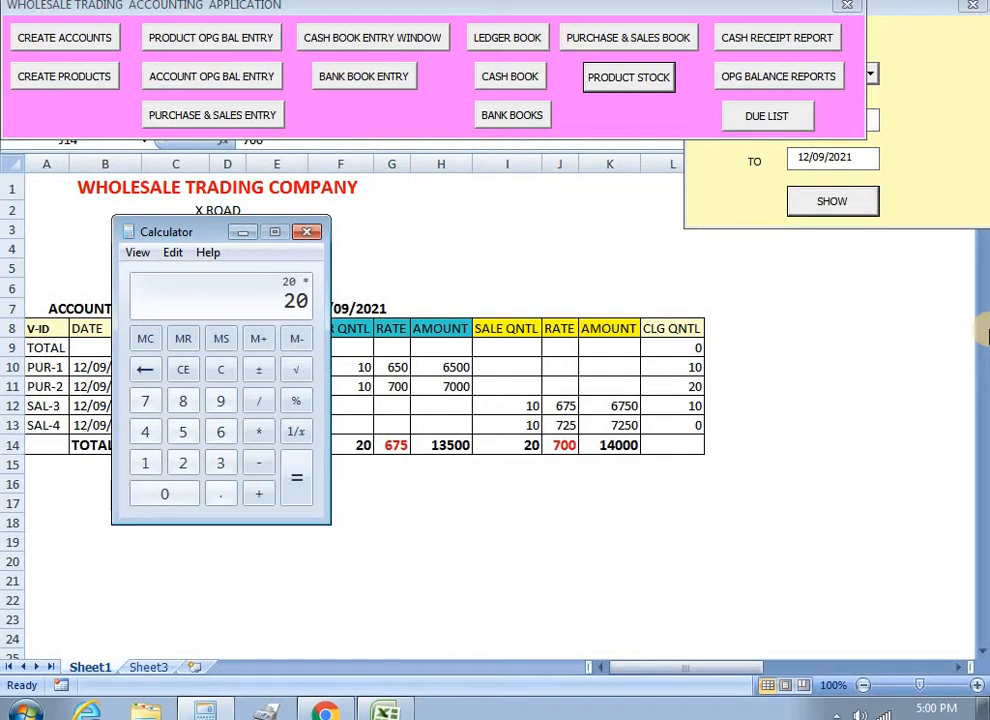
{"action": "key", "text": "asterisk"}
{"action": "left_click", "coordinate": [307, 231]}
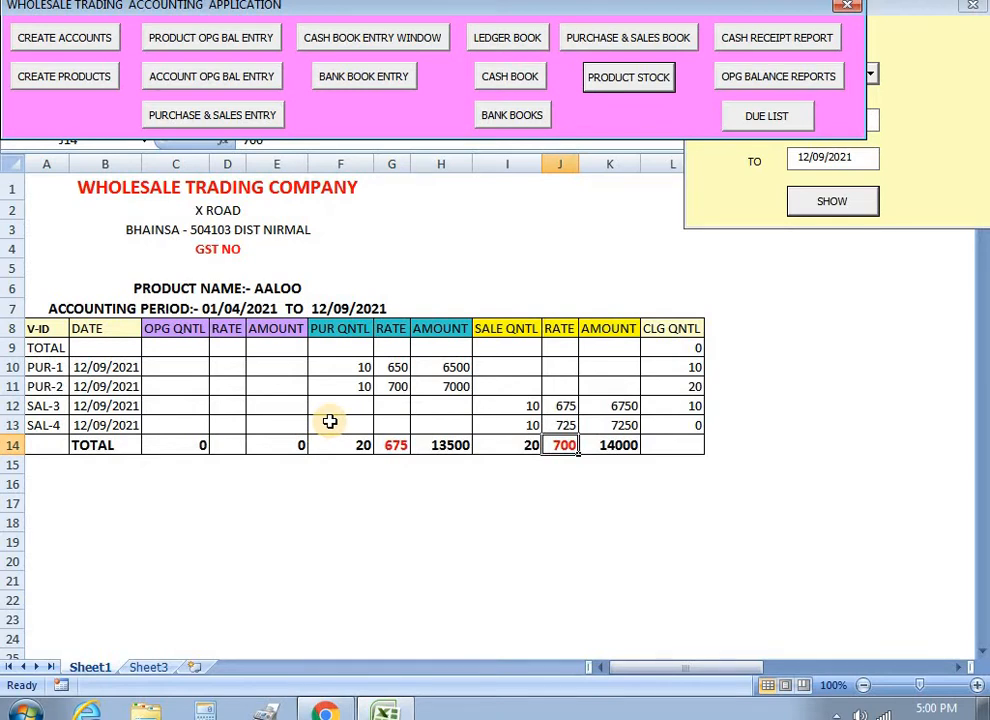
{"action": "left_click", "coordinate": [740, 201]}
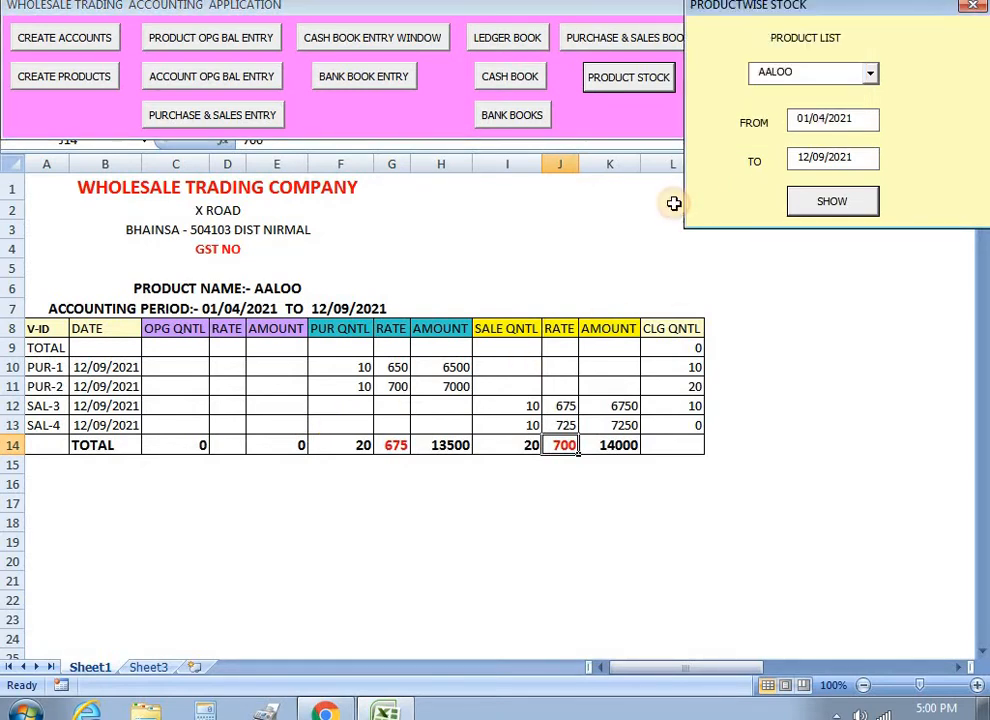
{"action": "left_click", "coordinate": [972, 6]}
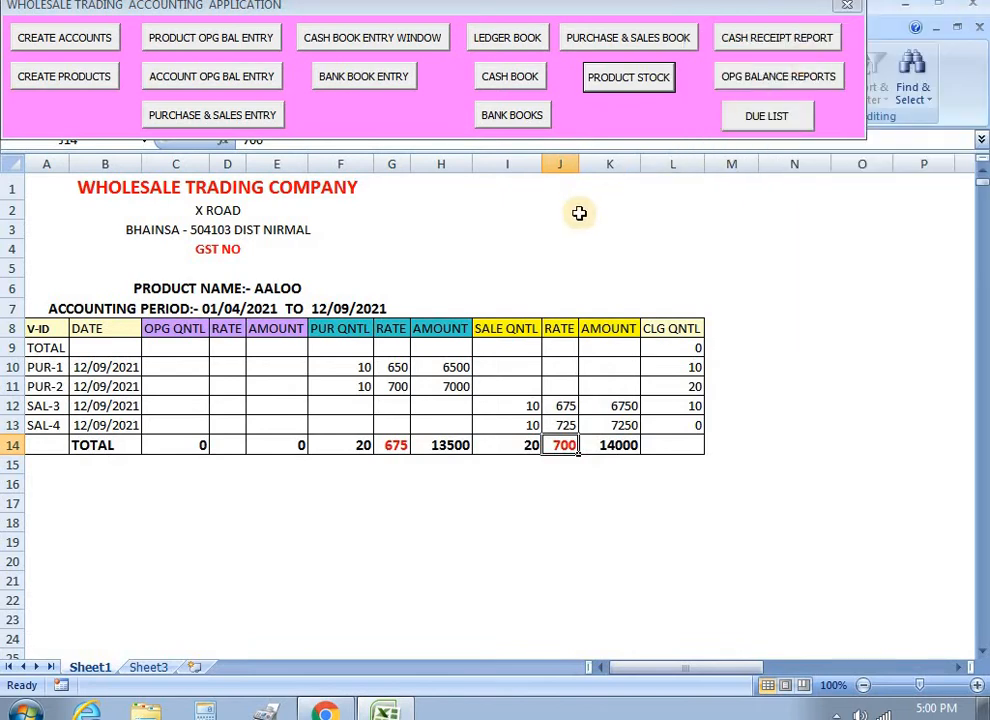
Show the customer's ledger for 01/04/2021 to 12/09/2021, check the debit balance and close the ledger window
{"action": "left_click", "coordinate": [507, 40]}
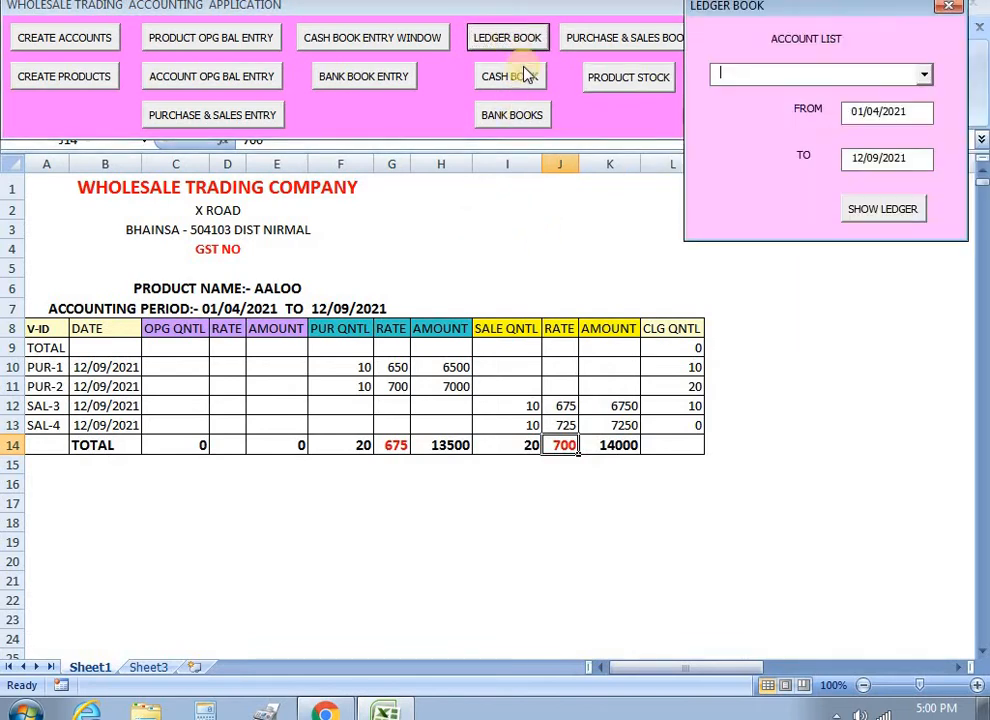
{"action": "left_click", "coordinate": [924, 77]}
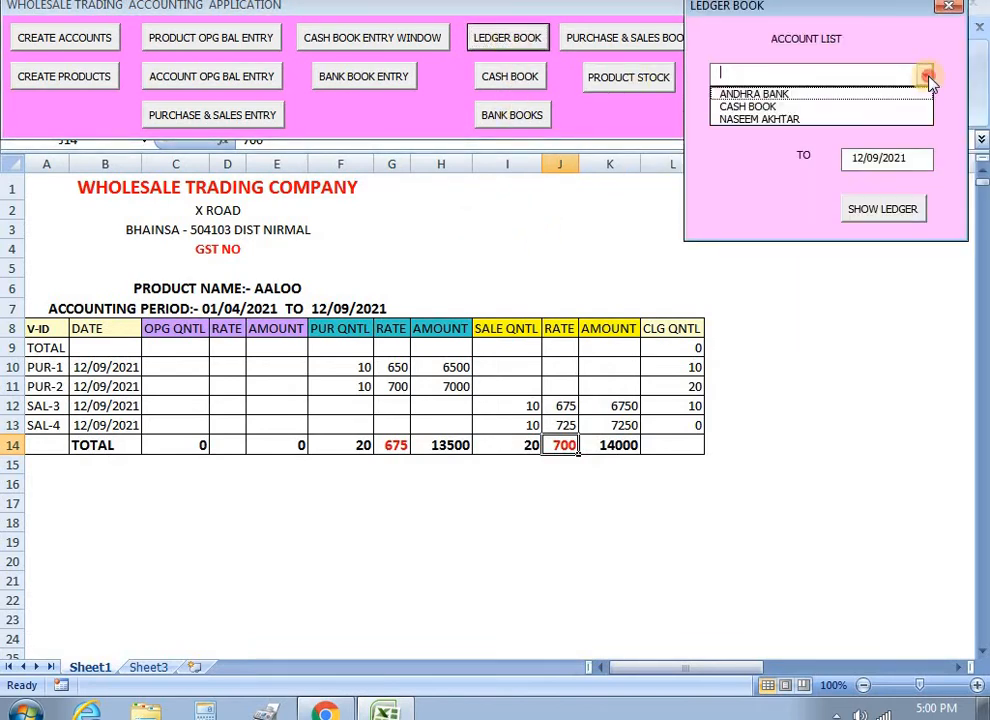
{"action": "left_click", "coordinate": [808, 119]}
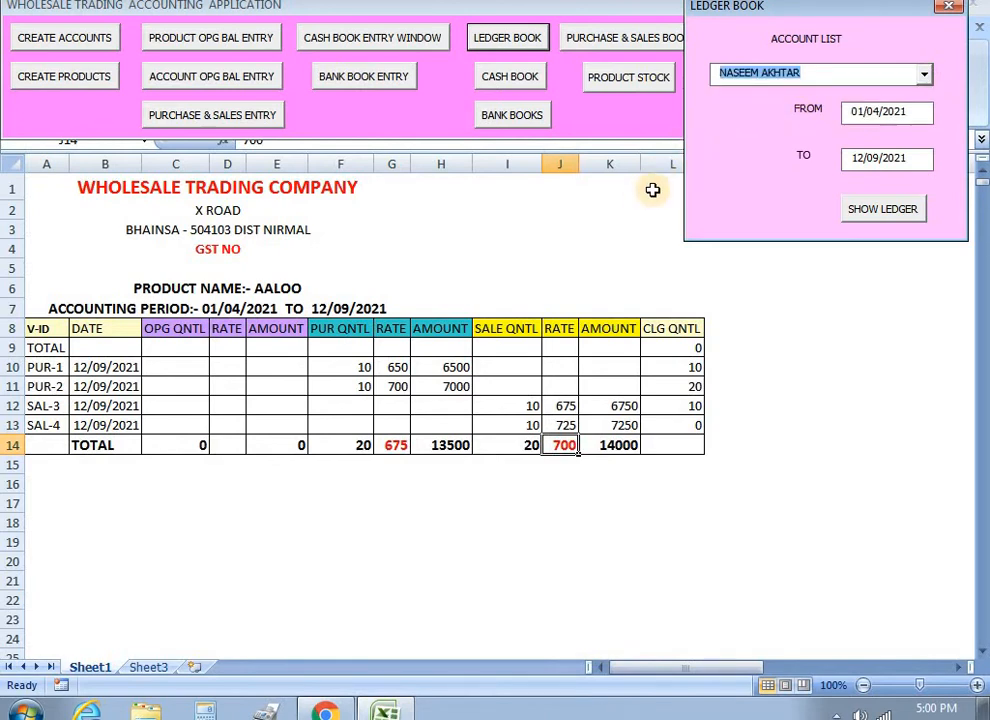
{"action": "left_click", "coordinate": [884, 208]}
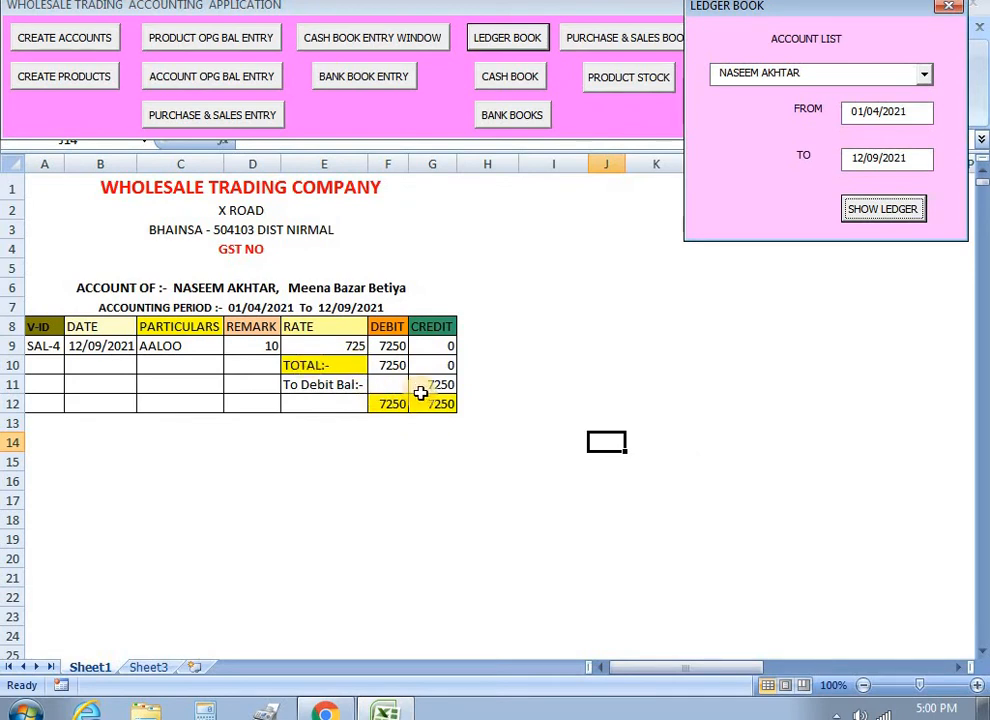
{"action": "left_click", "coordinate": [451, 391]}
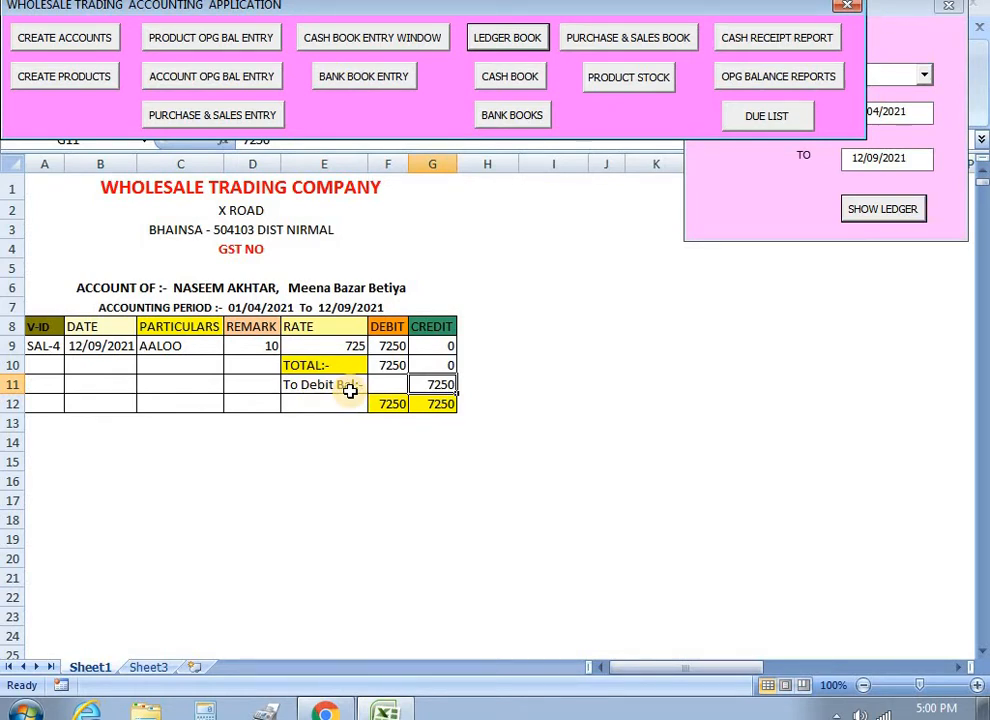
{"action": "left_click", "coordinate": [749, 208]}
{"action": "left_click", "coordinate": [949, 7]}
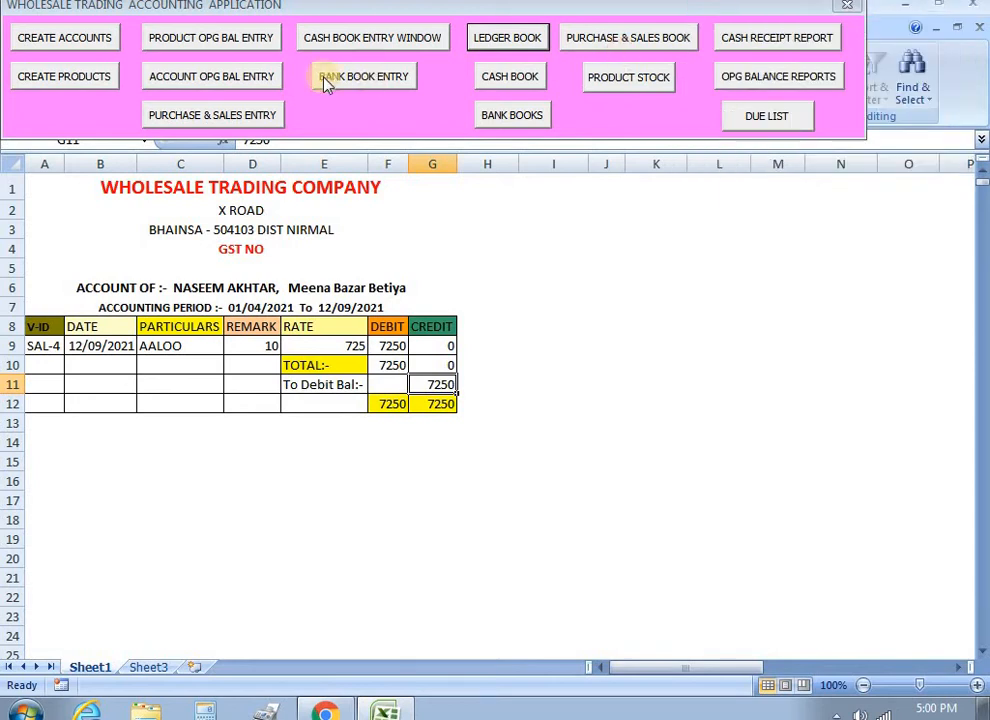
Open entry 4 for editing, review the available account names and close the entry window without changing anything
{"action": "left_click", "coordinate": [228, 115]}
{"action": "left_click", "coordinate": [205, 155]}
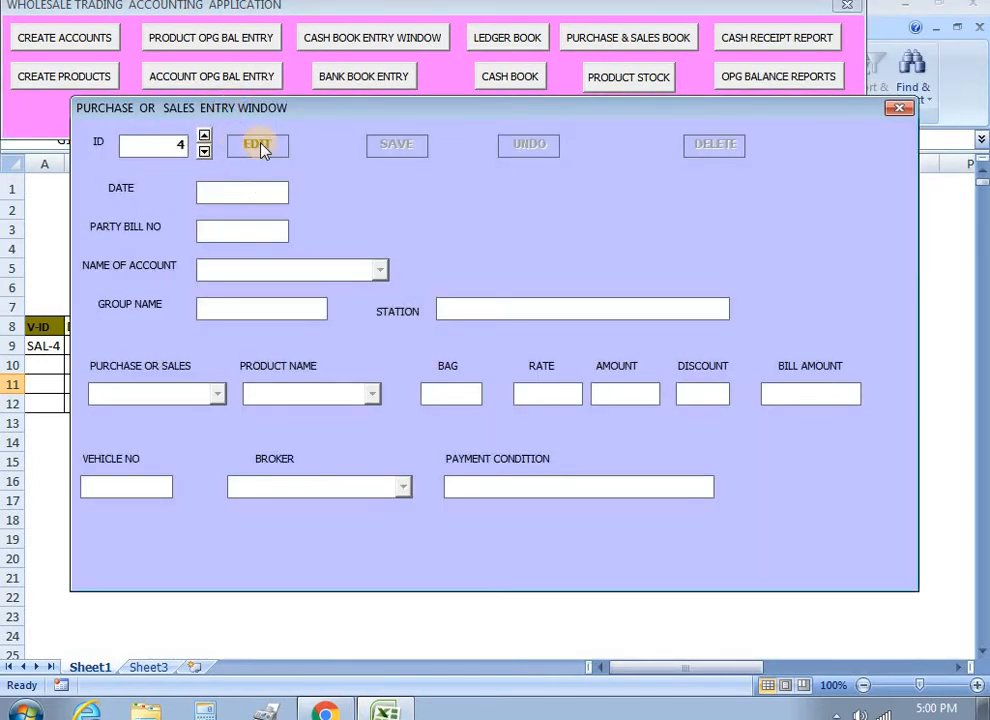
{"action": "left_click", "coordinate": [257, 144]}
{"action": "left_click", "coordinate": [381, 270]}
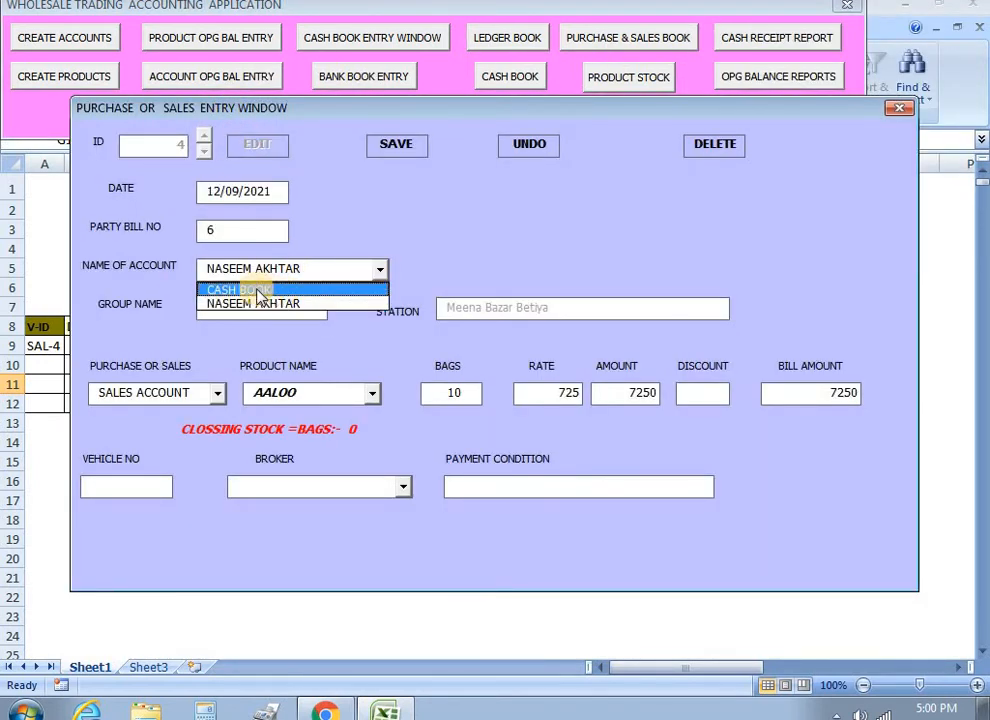
{"action": "left_click", "coordinate": [499, 235]}
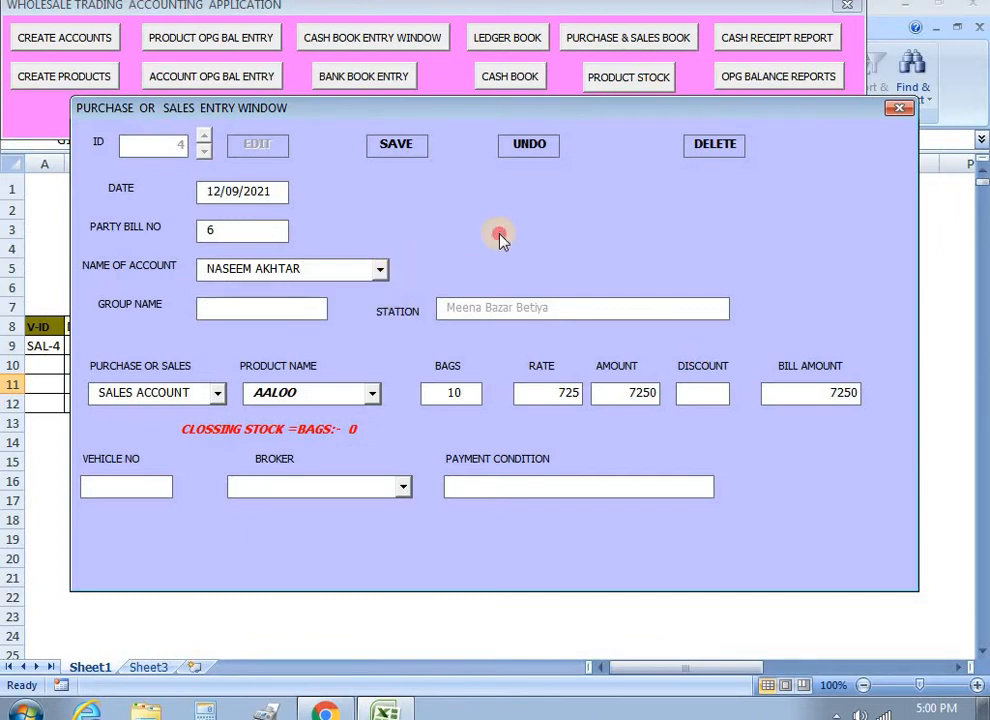
{"action": "left_click", "coordinate": [899, 107]}
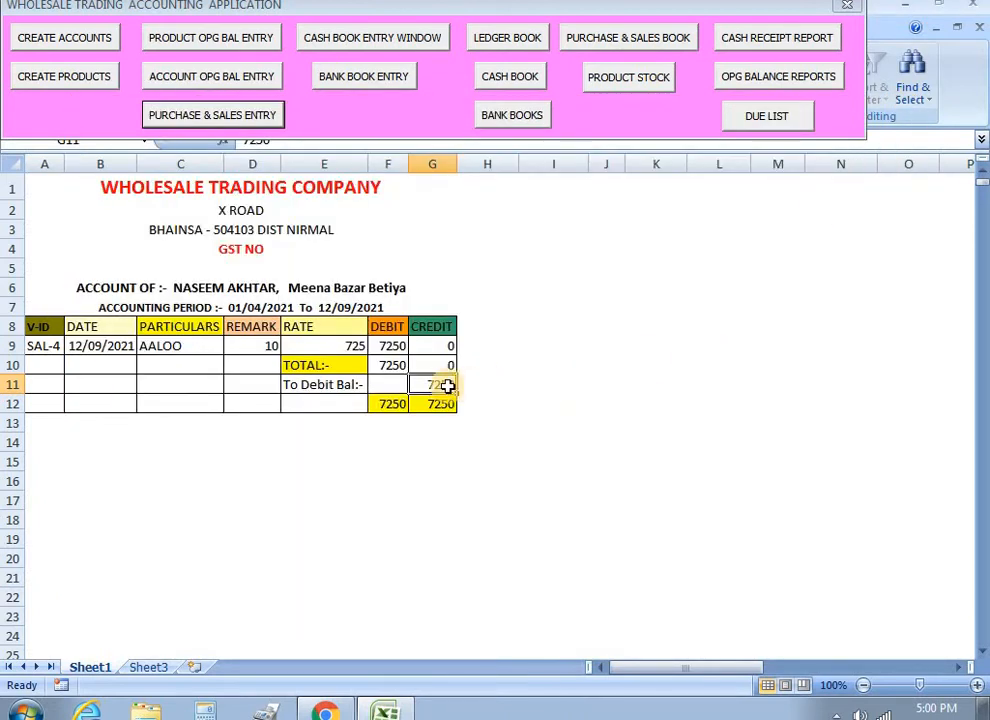
Show the CASH BOOK ledger for 01/04/2021 to 12/09/2021, check its opening balance and purchase credits, and close the ledger window
{"action": "left_click", "coordinate": [529, 39]}
{"action": "left_click", "coordinate": [922, 75]}
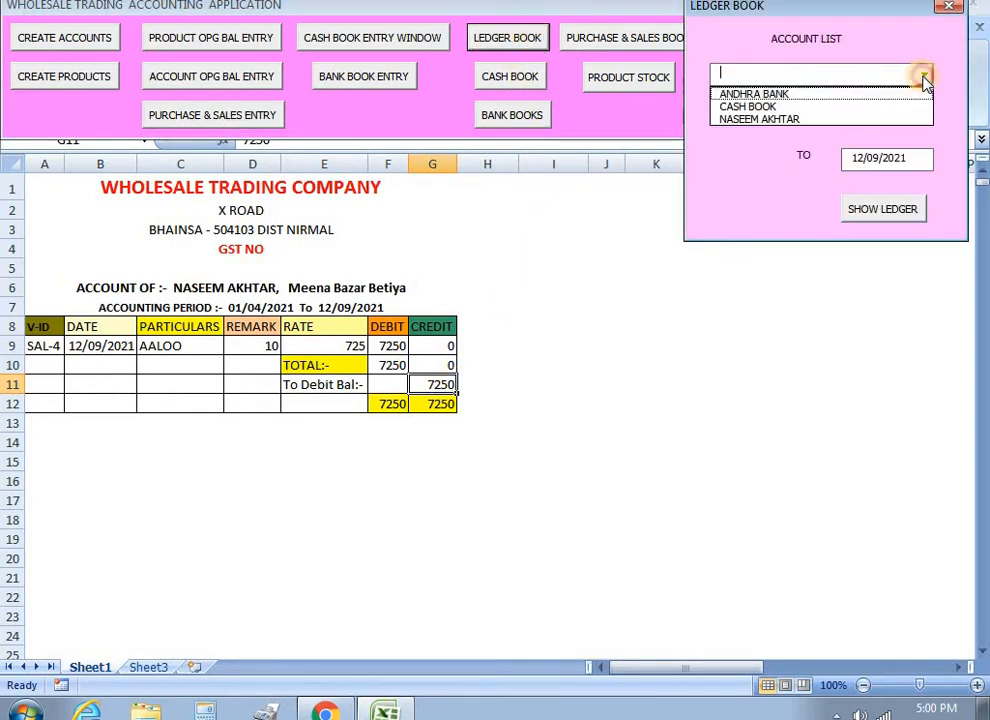
{"action": "left_click", "coordinate": [783, 107]}
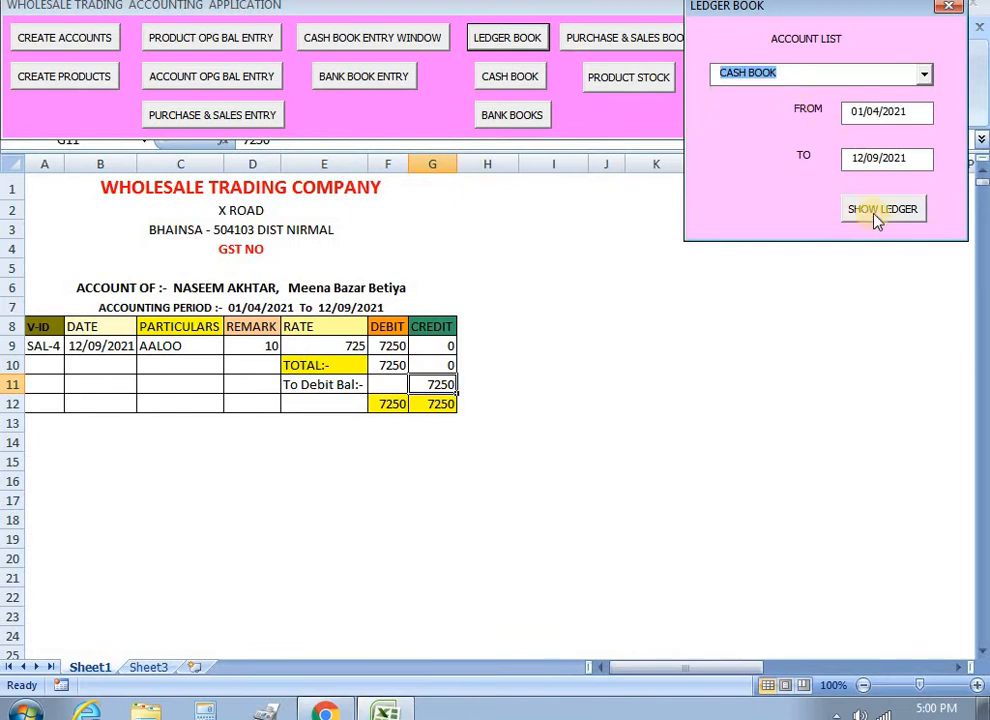
{"action": "left_click", "coordinate": [880, 208]}
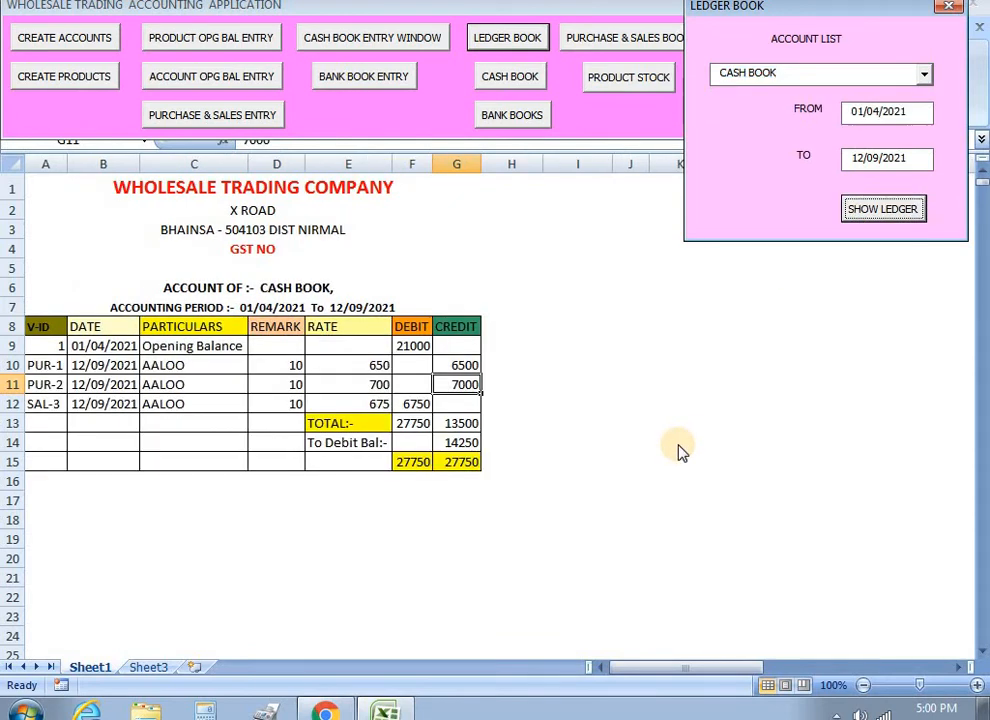
{"action": "left_click", "coordinate": [416, 346]}
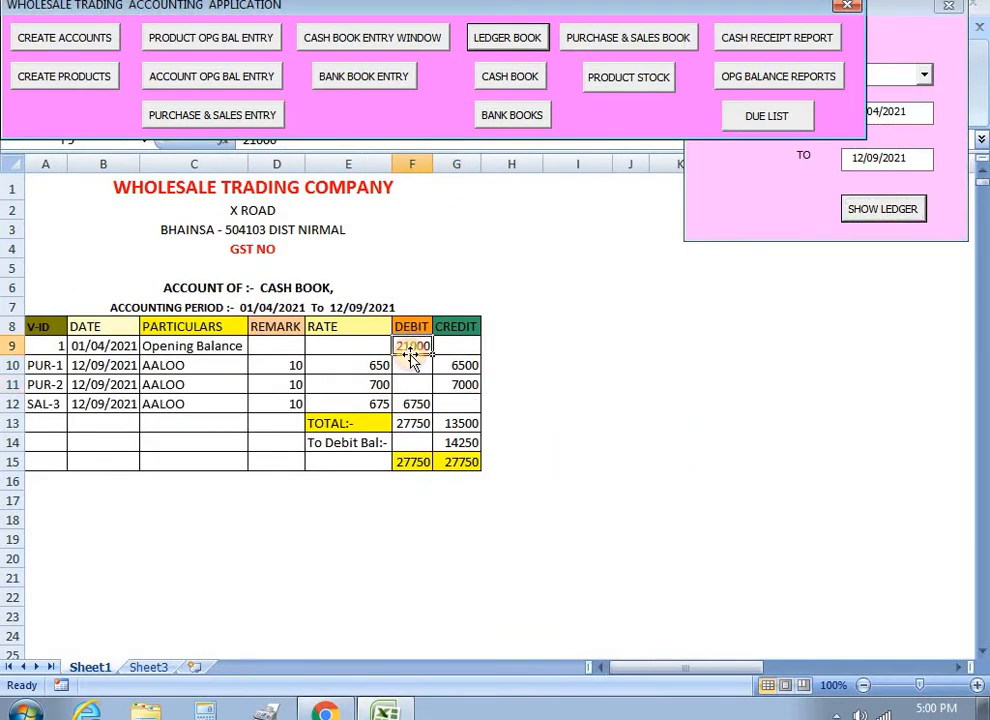
{"action": "left_click", "coordinate": [465, 365]}
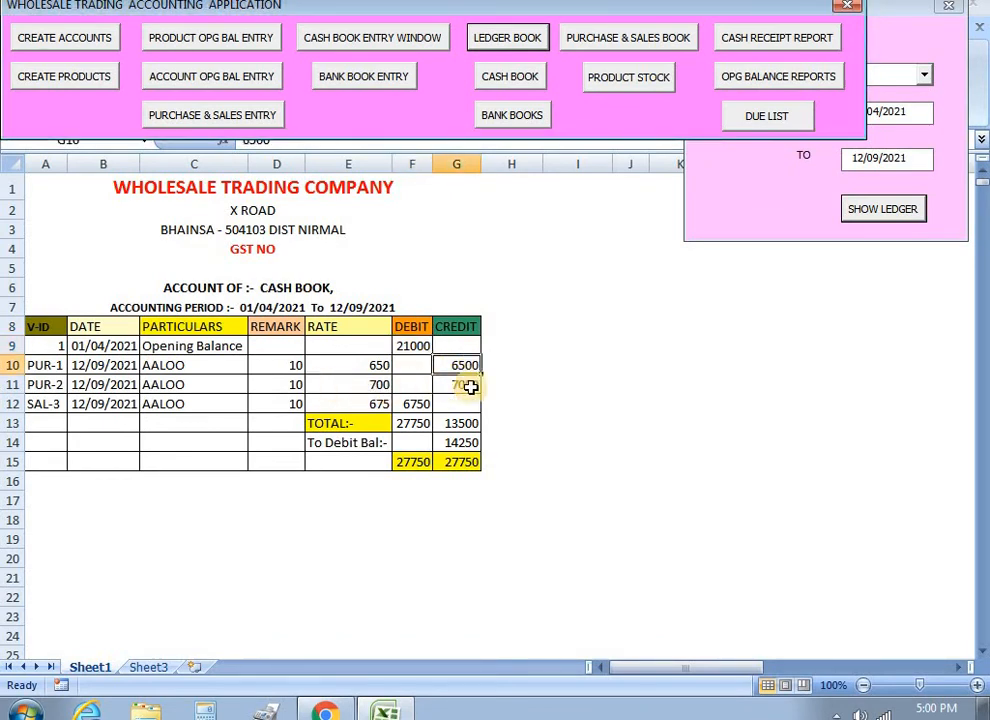
{"action": "left_click", "coordinate": [470, 386]}
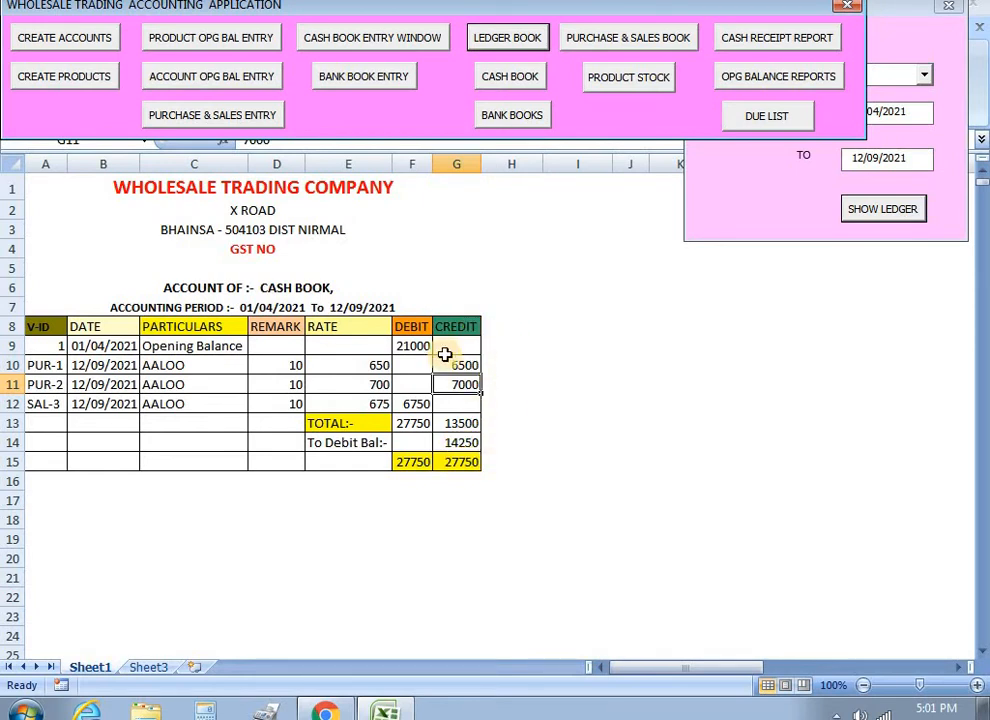
{"action": "left_click", "coordinate": [751, 215]}
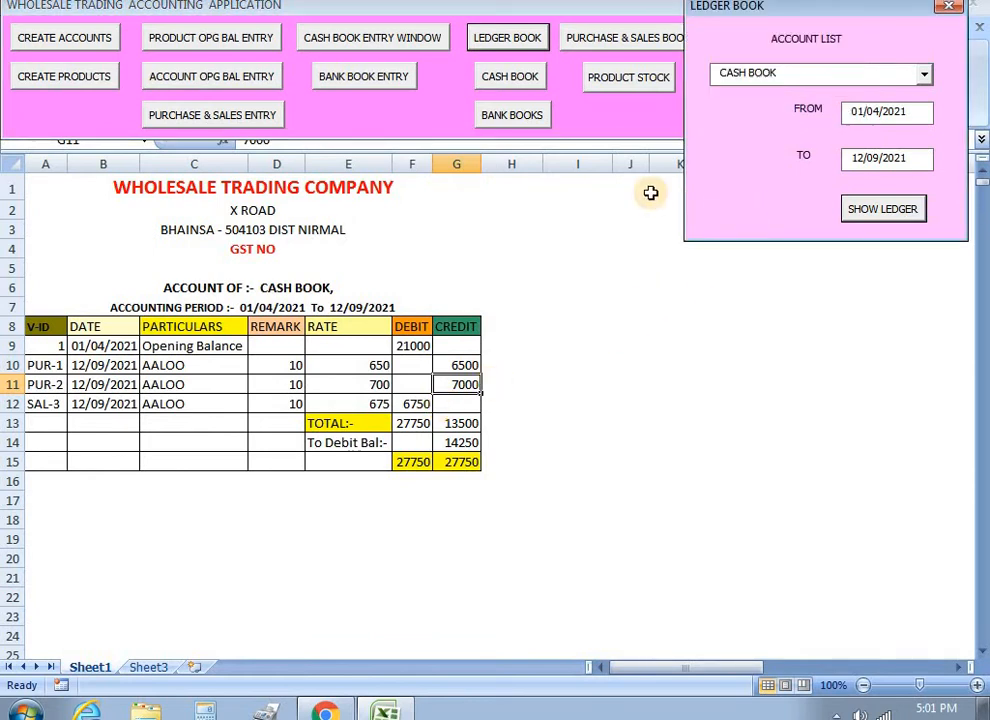
{"action": "left_click", "coordinate": [950, 9]}
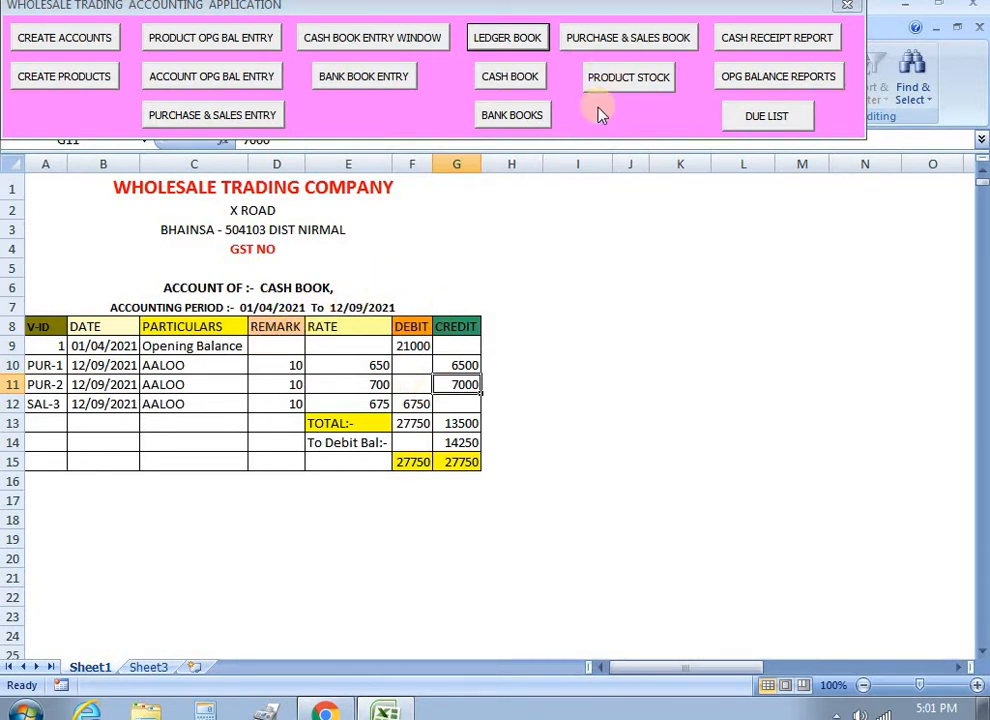
Show the customer's ledger for 01/04/2021 to 12/09/2021, review the outstanding debit balance and close the ledger window
{"action": "left_click", "coordinate": [528, 42]}
{"action": "left_click", "coordinate": [922, 76]}
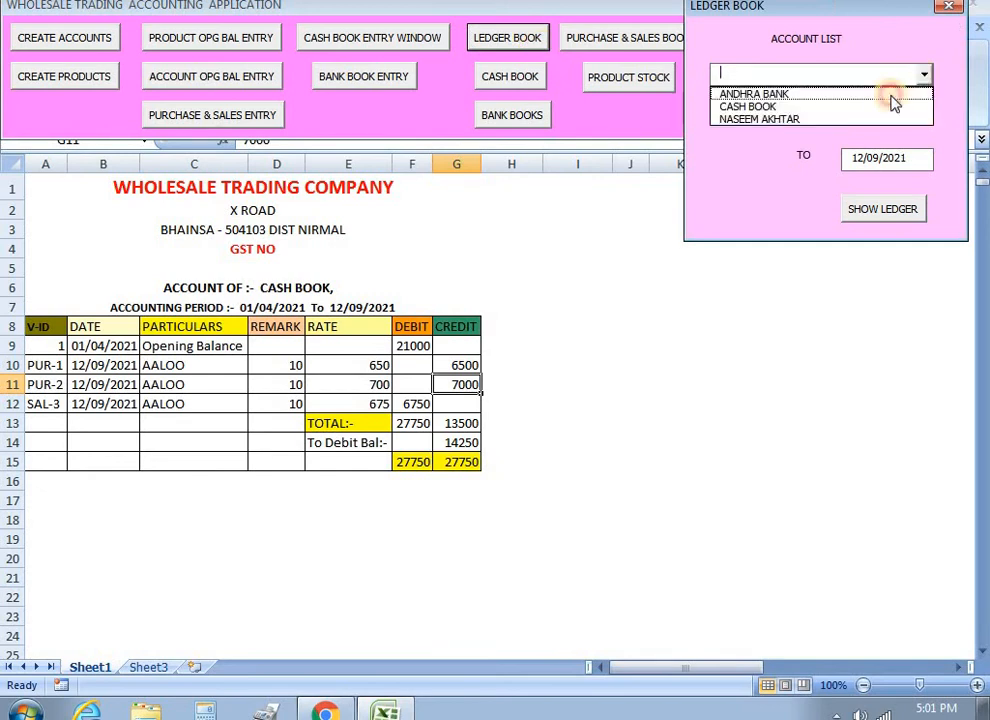
{"action": "left_click", "coordinate": [800, 123]}
{"action": "left_click", "coordinate": [855, 209]}
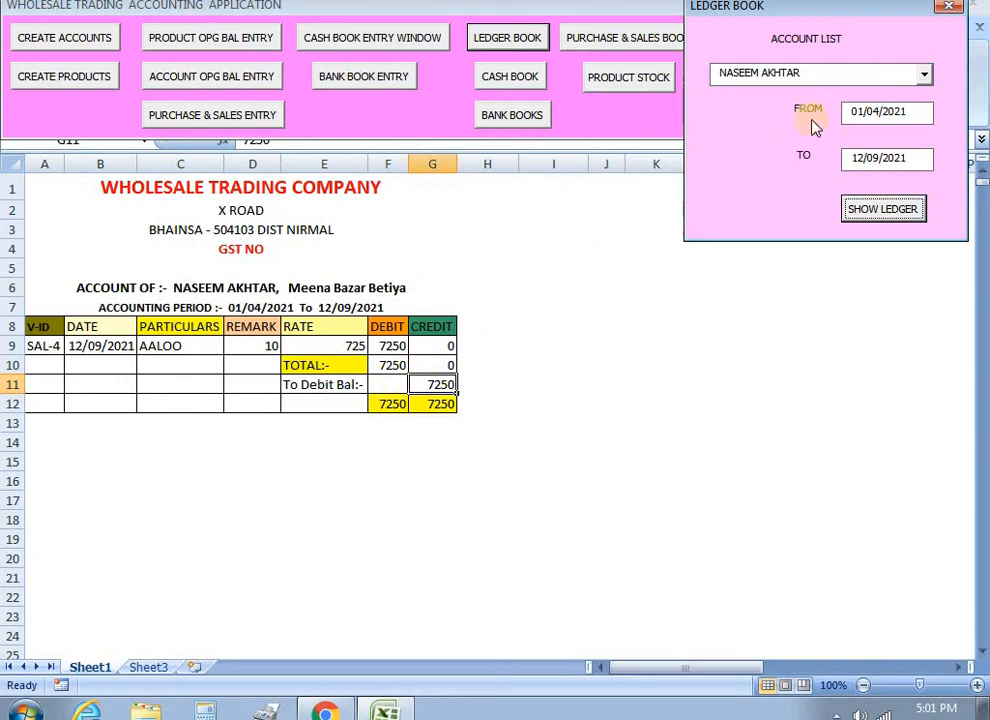
{"action": "left_click", "coordinate": [948, 7]}
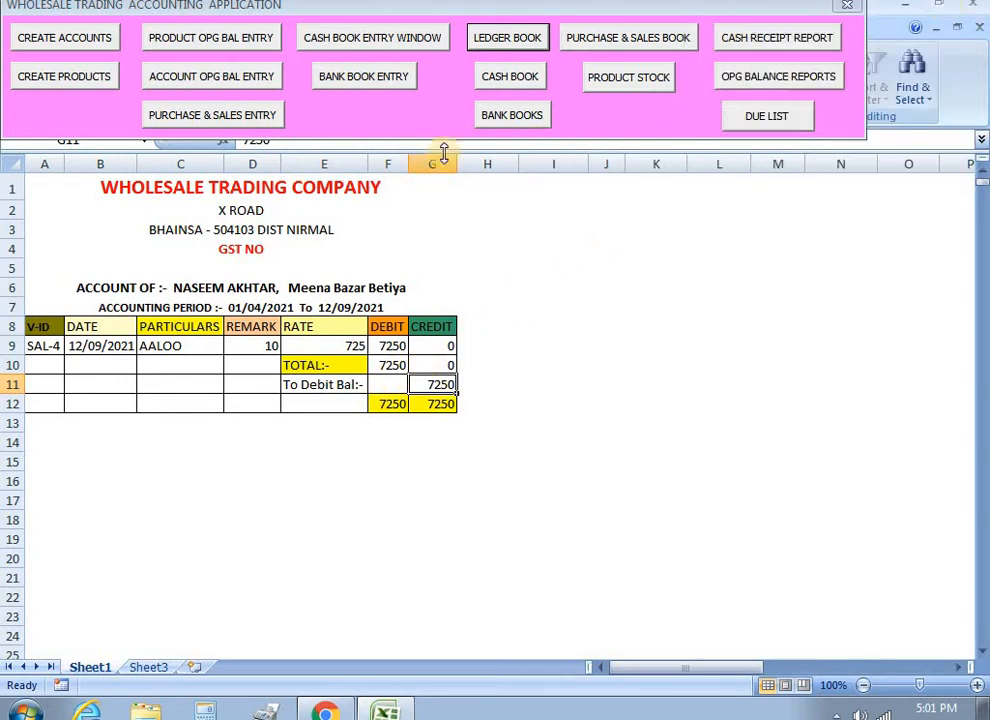
Record a cash book receipt of 250 from the customer dated 12/09/2021 with remark "by cash", save it and close the entry window
{"action": "left_click", "coordinate": [410, 45]}
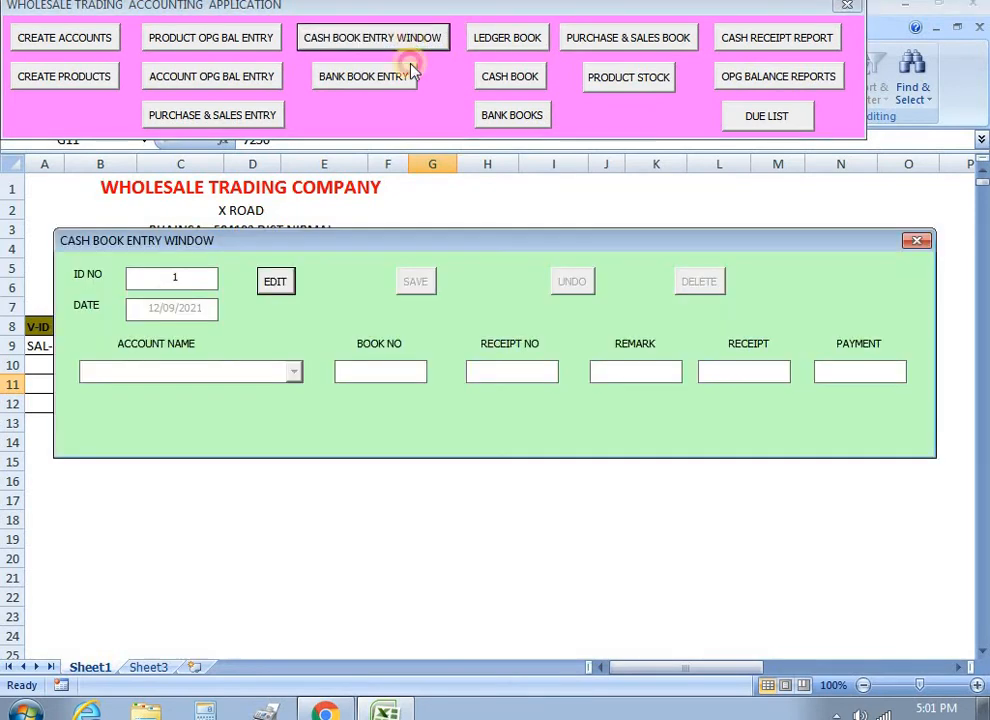
{"action": "left_click", "coordinate": [275, 282]}
{"action": "left_click", "coordinate": [294, 371]}
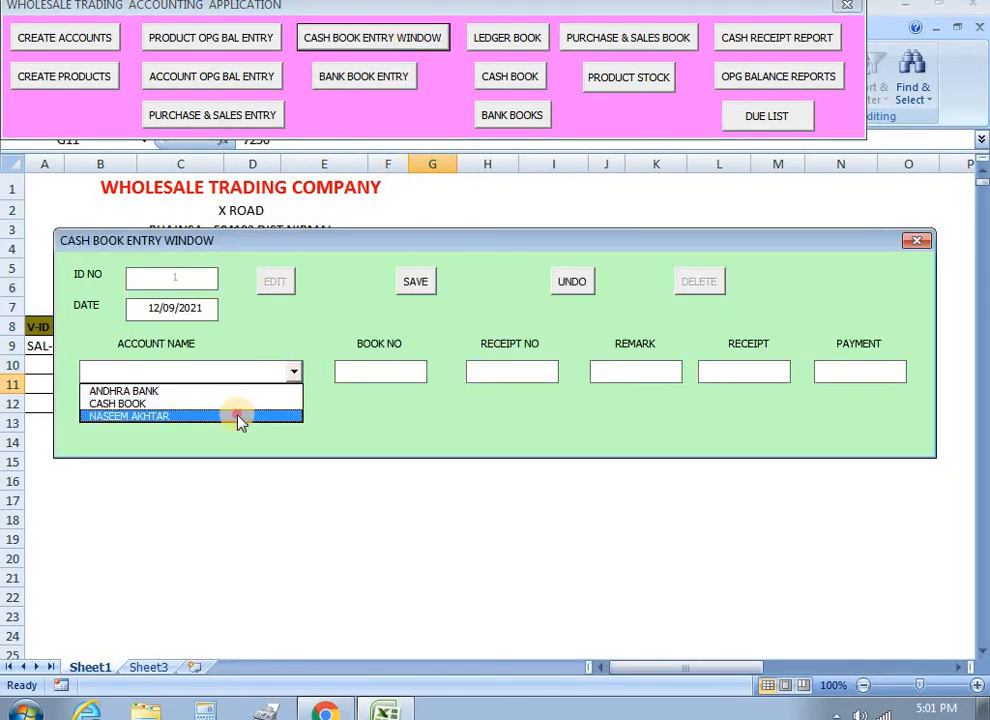
{"action": "left_click", "coordinate": [239, 417]}
{"action": "mouse_move", "coordinate": [435, 241]}
{"action": "left_mouse_down"}
{"action": "mouse_move", "coordinate": [367, 475]}
{"action": "mouse_move", "coordinate": [453, 233]}
{"action": "left_mouse_up"}
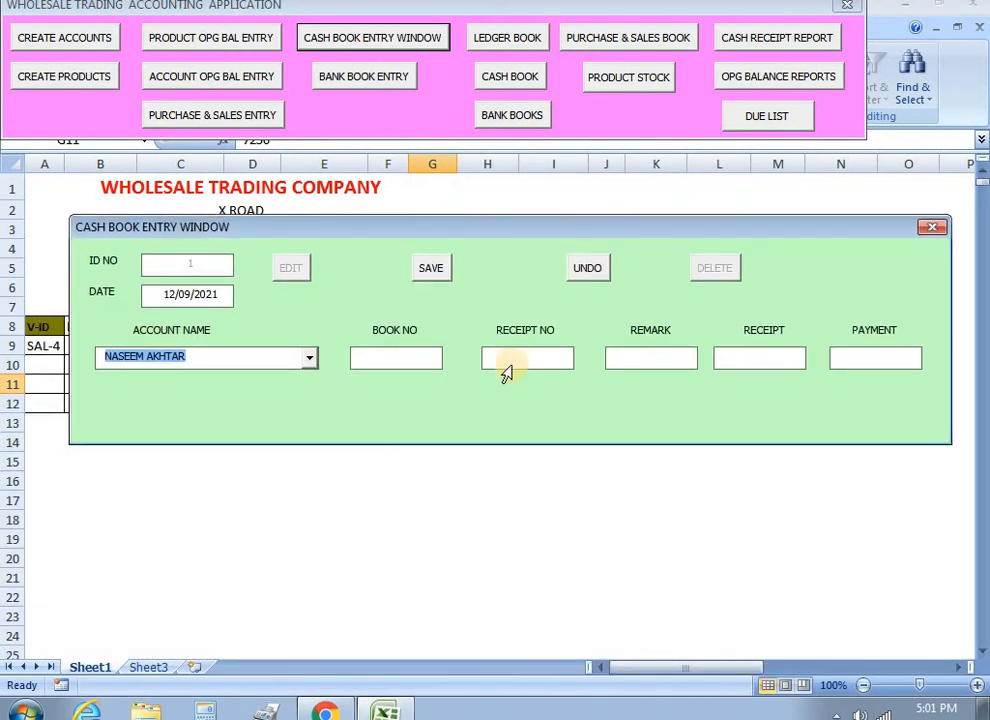
{"action": "left_click", "coordinate": [635, 365]}
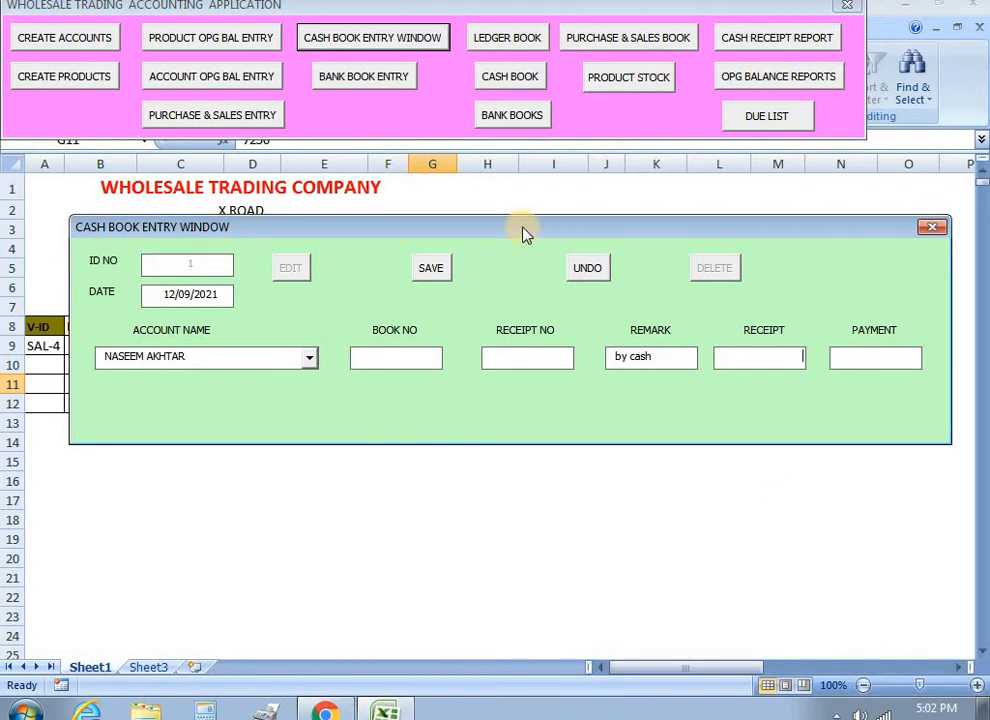
{"action": "left_click_drag", "start_coordinate": [520, 232], "coordinate": [523, 186]}
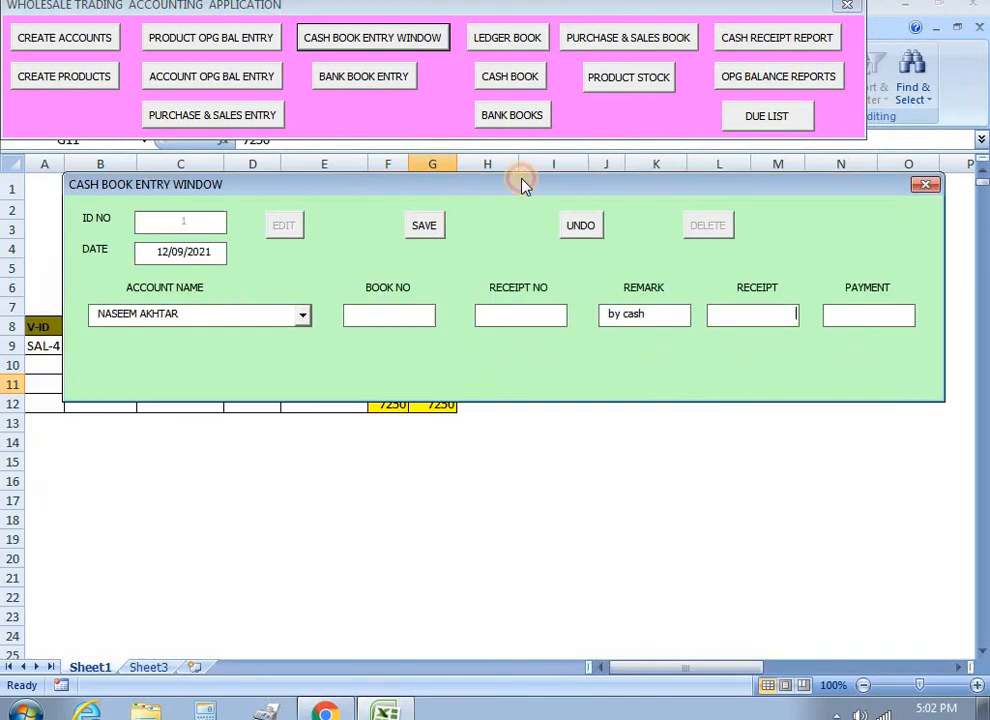
{"action": "type", "text": "250"}
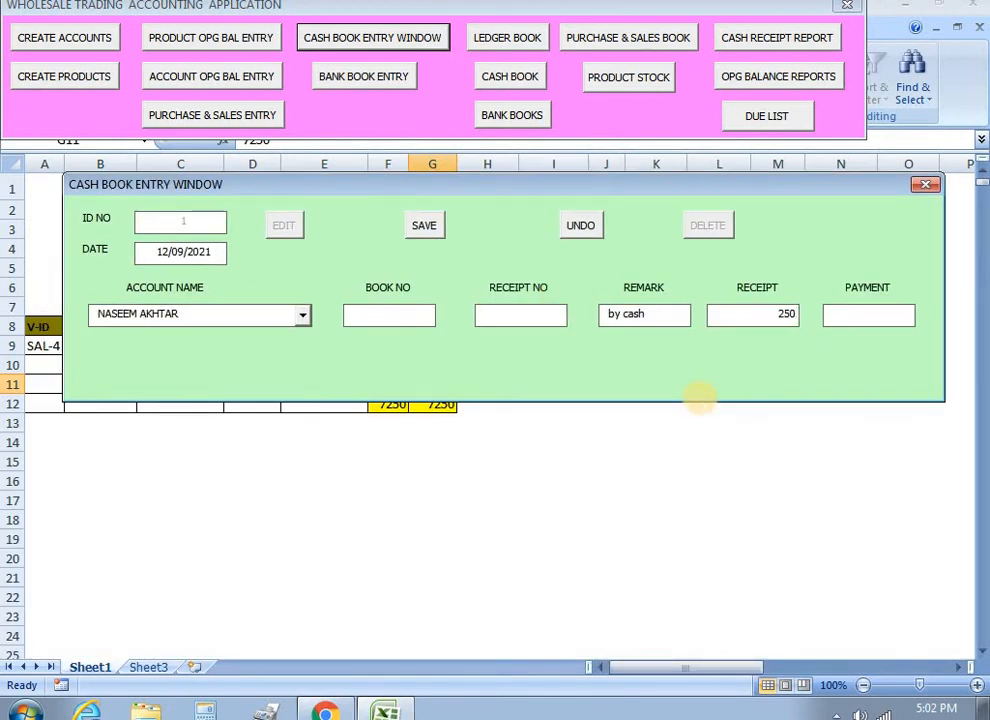
{"action": "left_click", "coordinate": [427, 226]}
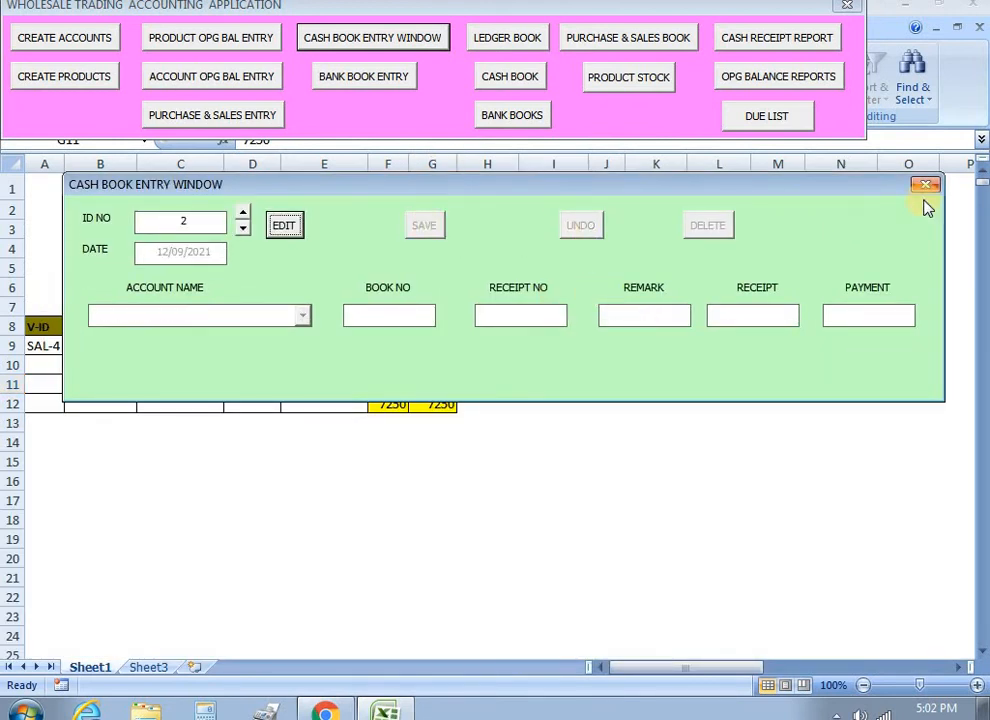
{"action": "left_click", "coordinate": [925, 184]}
Show the customer's ledger for 01/04/2021 to 12/09/2021 again to check the cash receipt and remaining balance, and close the window
{"action": "left_click", "coordinate": [537, 42]}
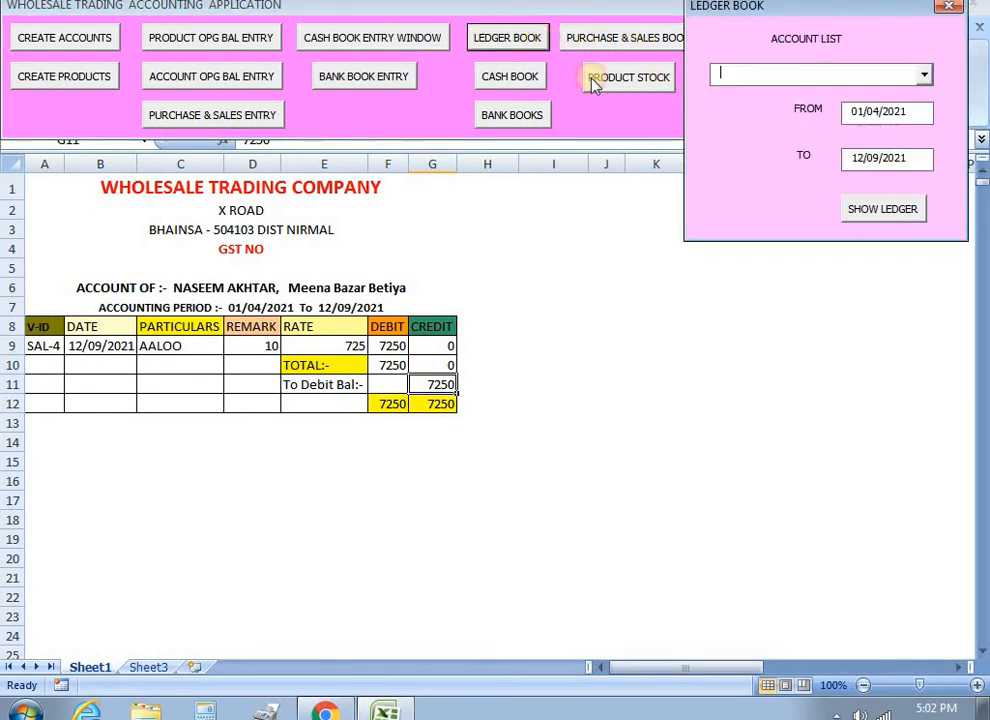
{"action": "left_click", "coordinate": [924, 74]}
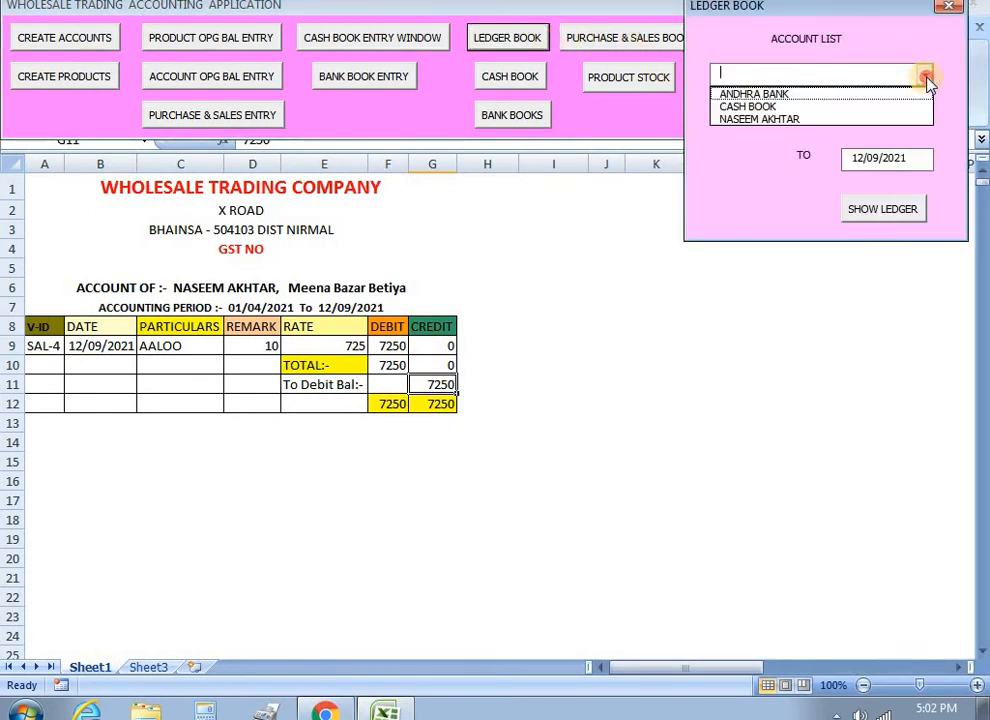
{"action": "left_click", "coordinate": [812, 121]}
{"action": "left_click", "coordinate": [870, 209]}
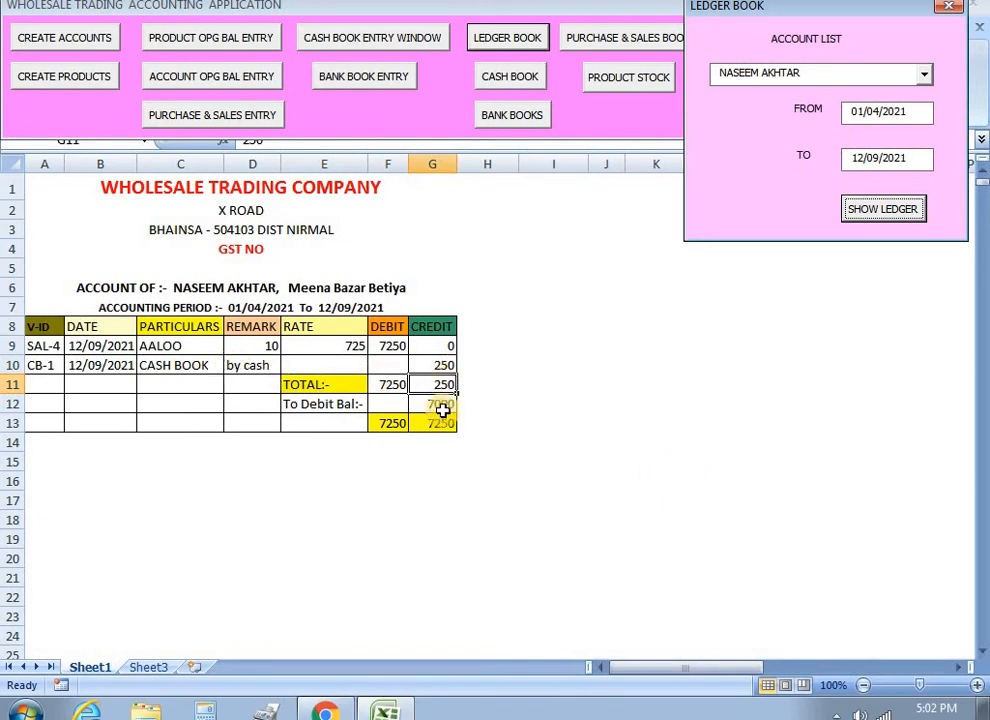
{"action": "left_click", "coordinate": [952, 10]}
Record an ANDHRA BANK receipt of 7000 from the customer with remark "by google pay", save it and close the entry window
{"action": "left_click", "coordinate": [386, 76]}
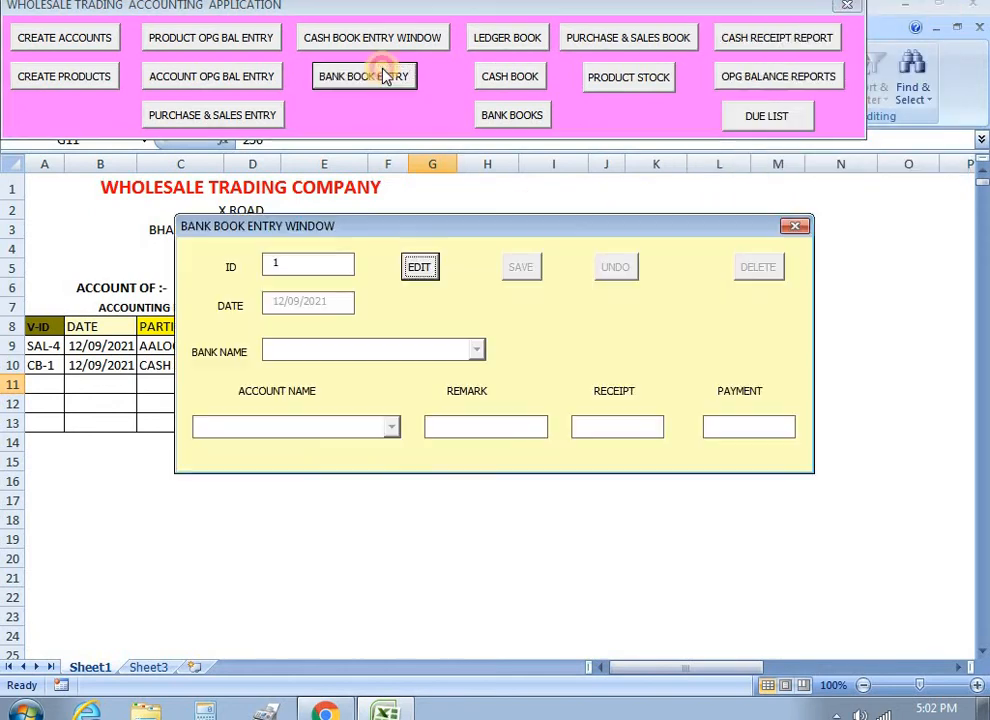
{"action": "left_click", "coordinate": [418, 267]}
{"action": "left_click", "coordinate": [478, 350]}
{"action": "left_click", "coordinate": [471, 369]}
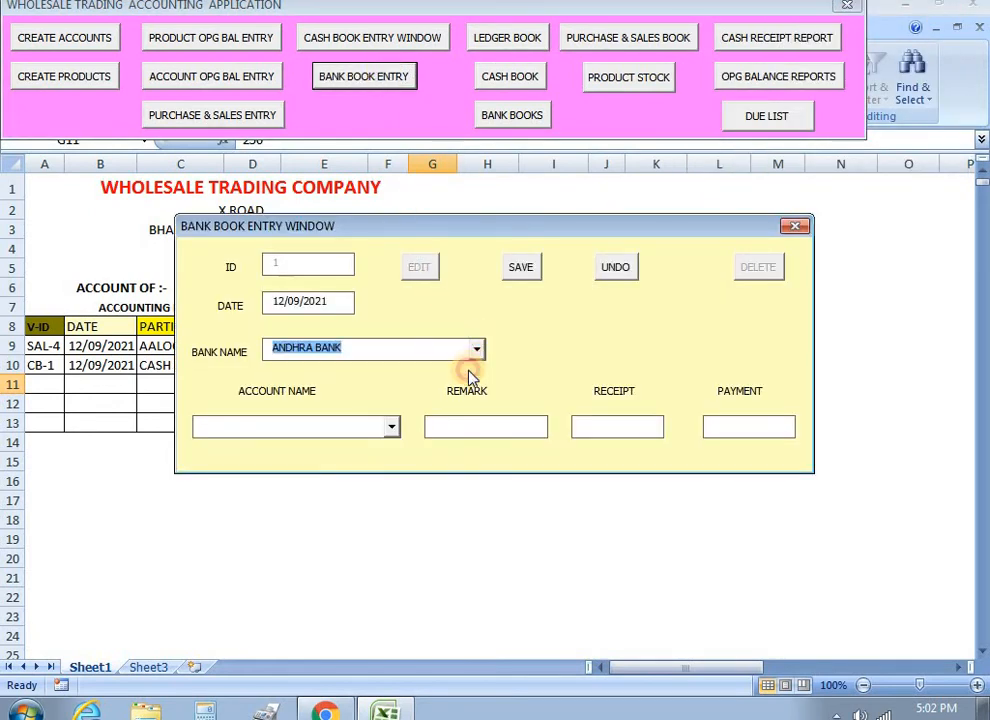
{"action": "left_click", "coordinate": [391, 427]}
{"action": "left_click", "coordinate": [331, 484]}
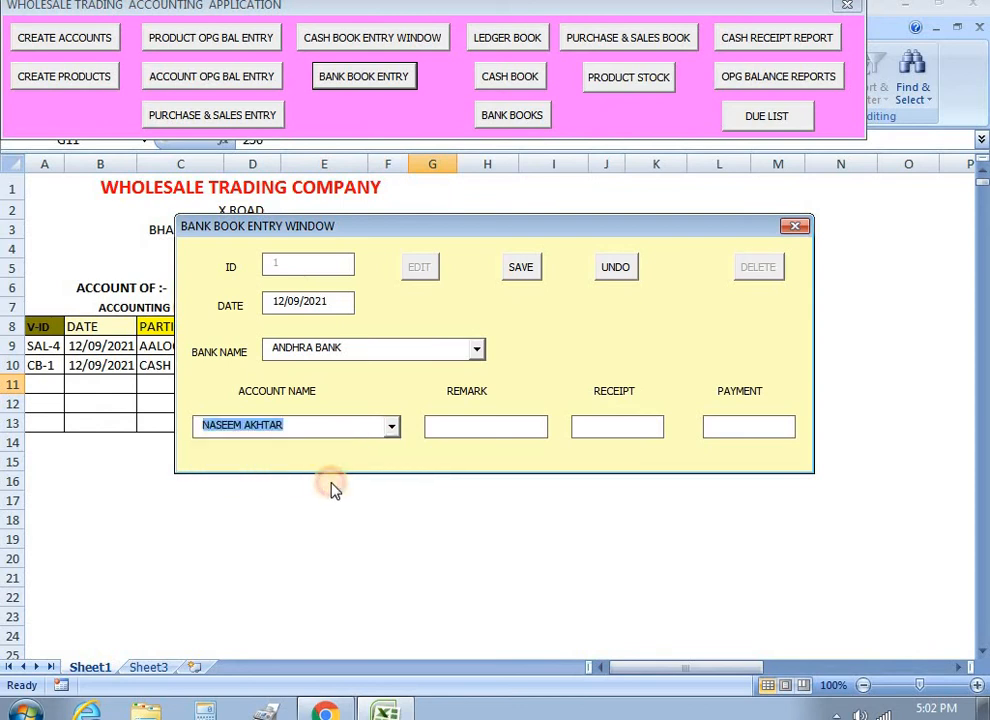
{"action": "left_click", "coordinate": [478, 429]}
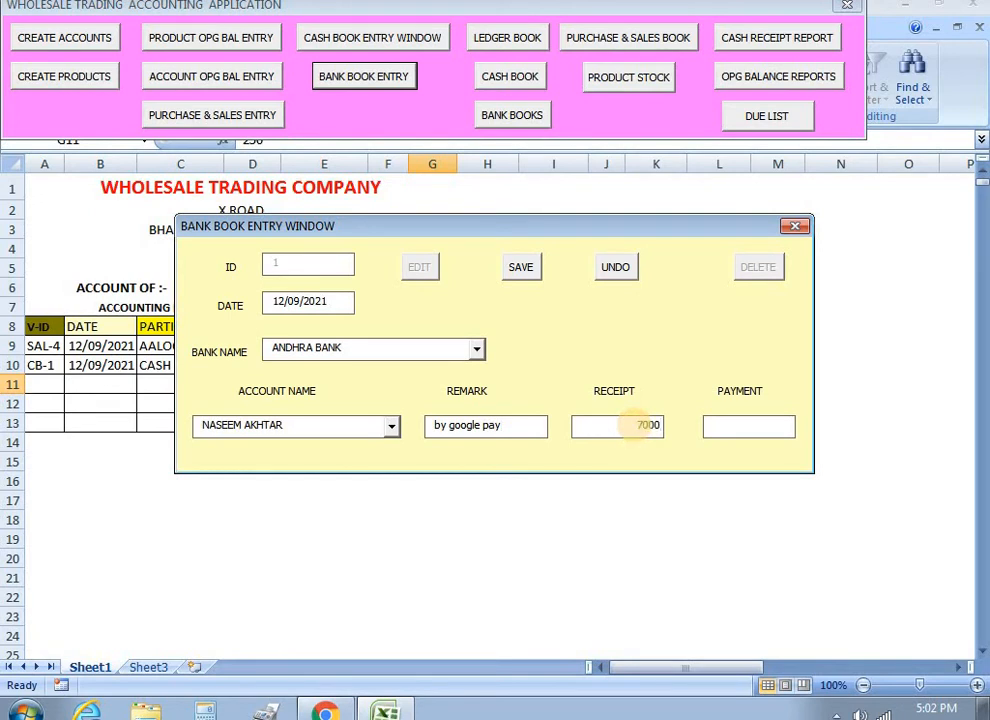
{"action": "left_click", "coordinate": [528, 270]}
{"action": "left_click", "coordinate": [795, 226]}
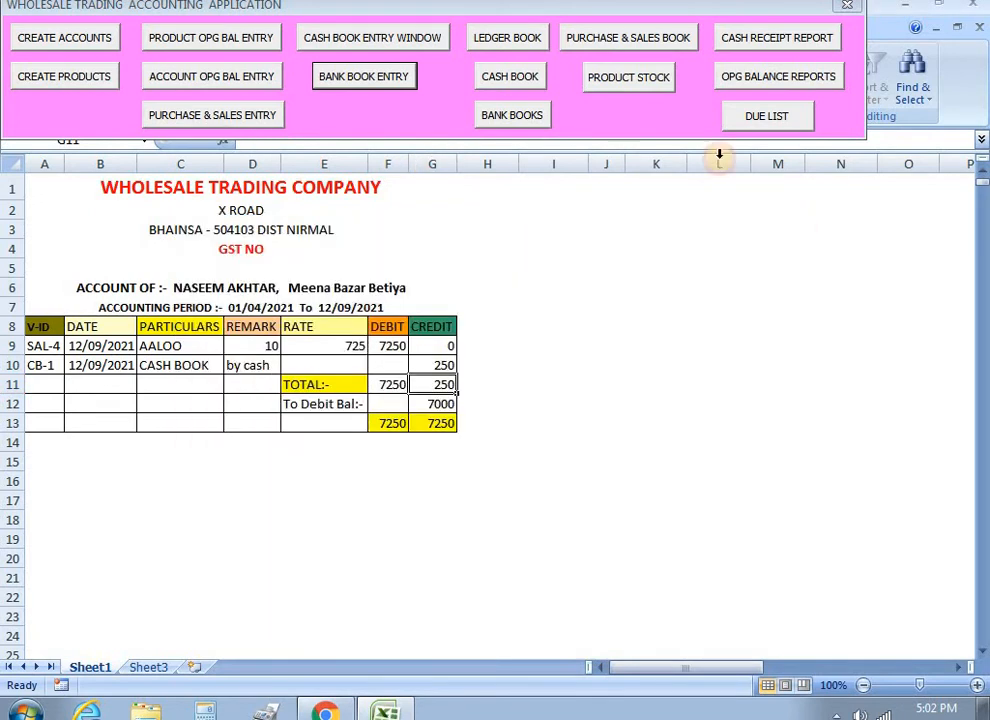
Show the customer's ledger for 01/04/2021 to 12/09/2021 to check the bank receipt and totals, and close the ledger window
{"action": "left_click", "coordinate": [507, 39]}
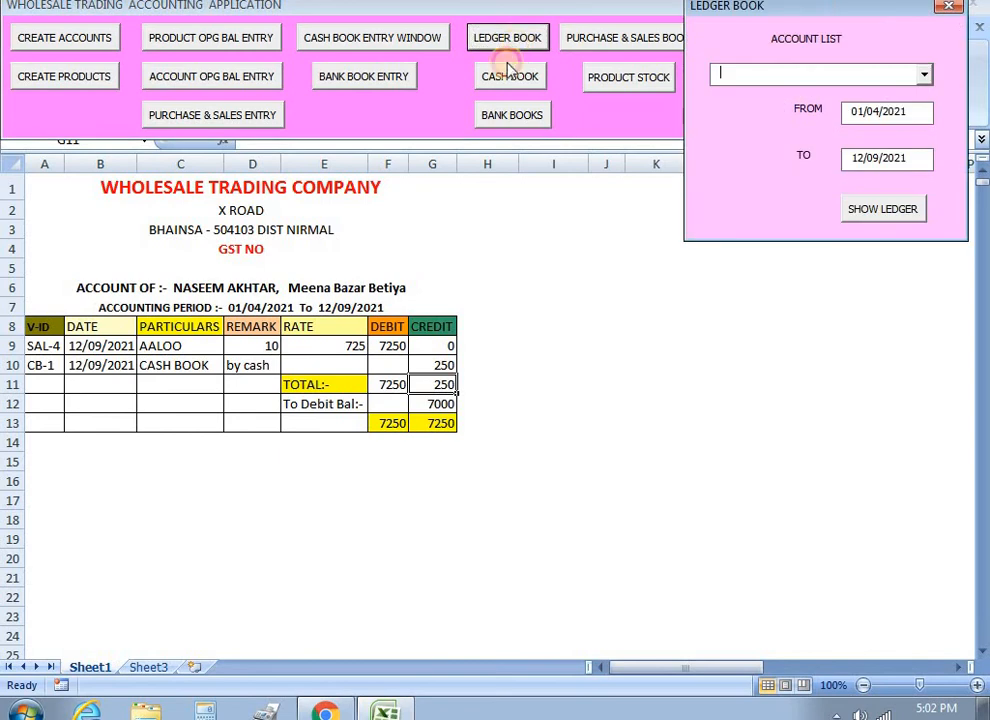
{"action": "left_click", "coordinate": [926, 75]}
{"action": "left_click", "coordinate": [798, 125]}
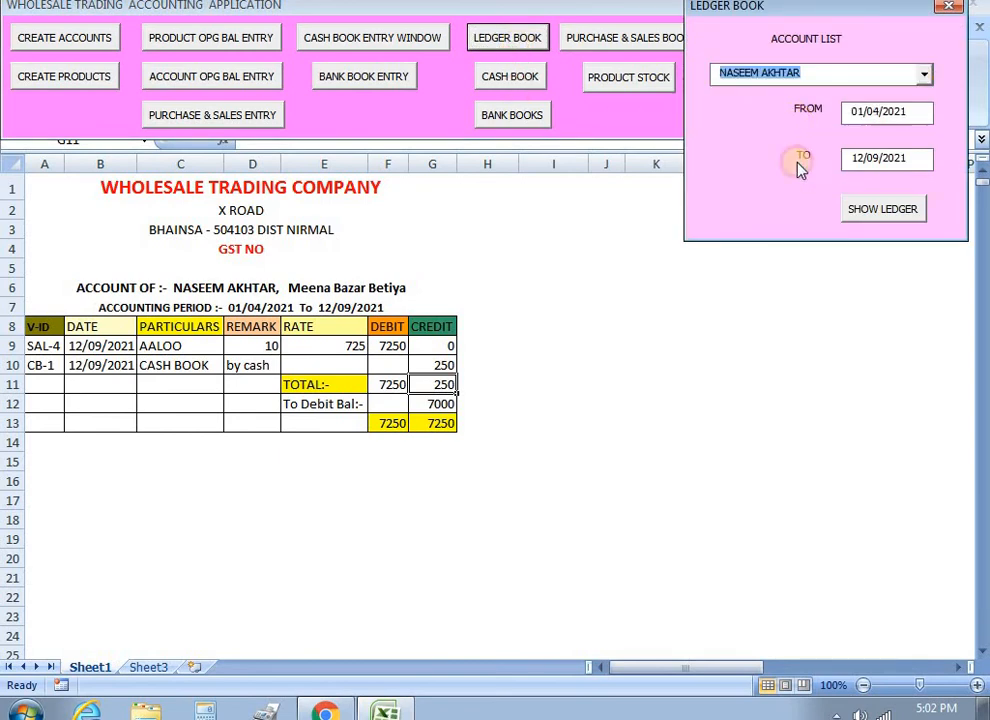
{"action": "left_click", "coordinate": [873, 215]}
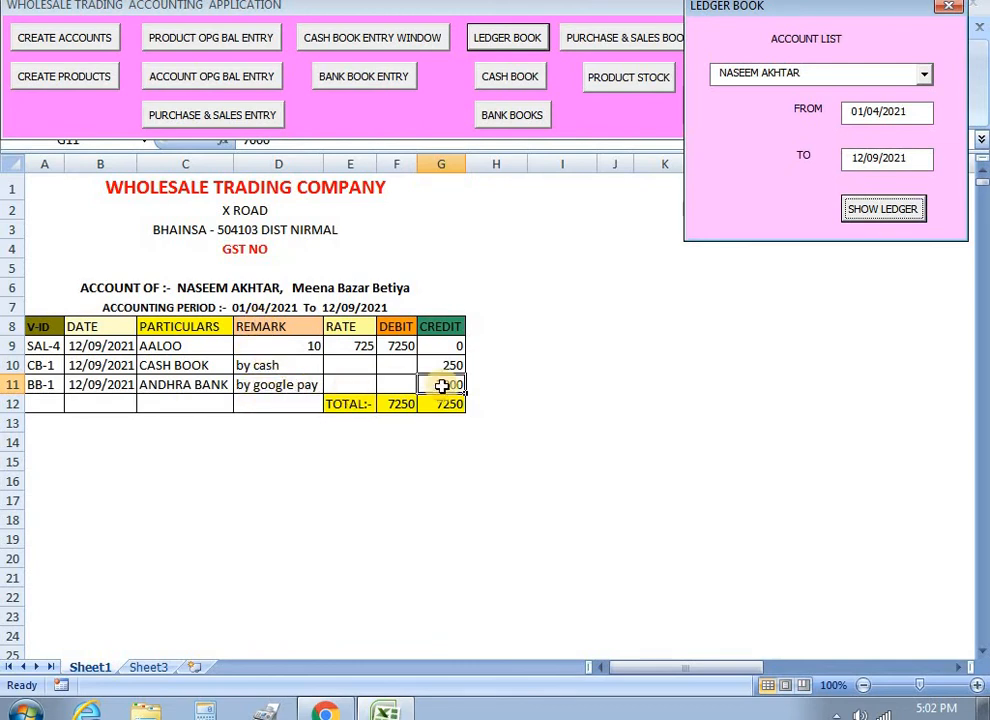
{"action": "left_click", "coordinate": [948, 7]}
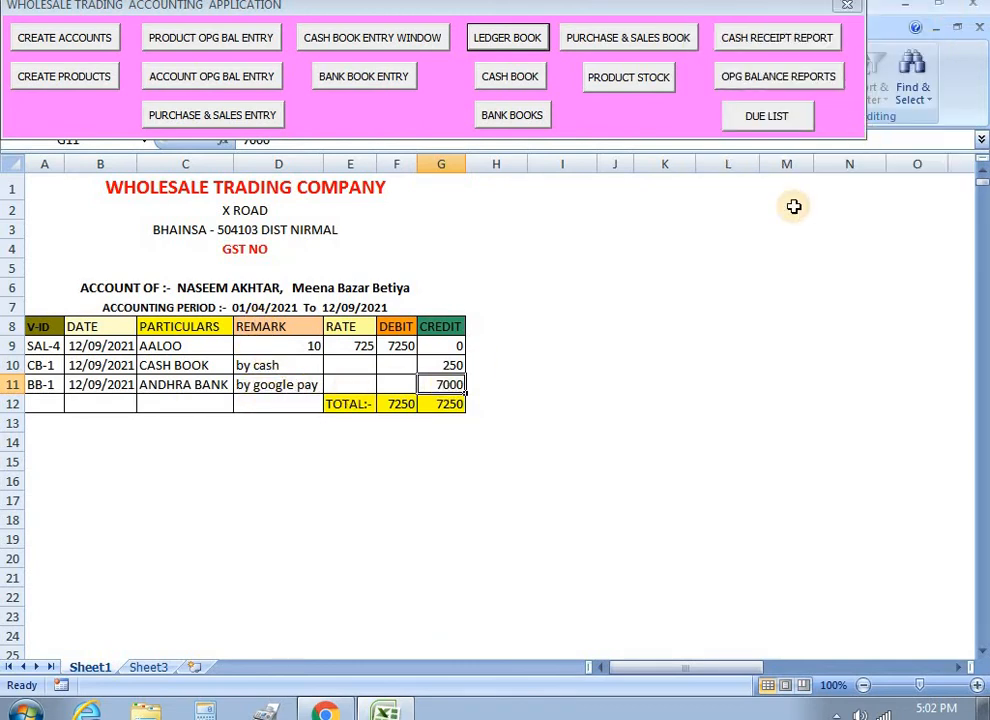
{"action": "left_click", "coordinate": [600, 256]}
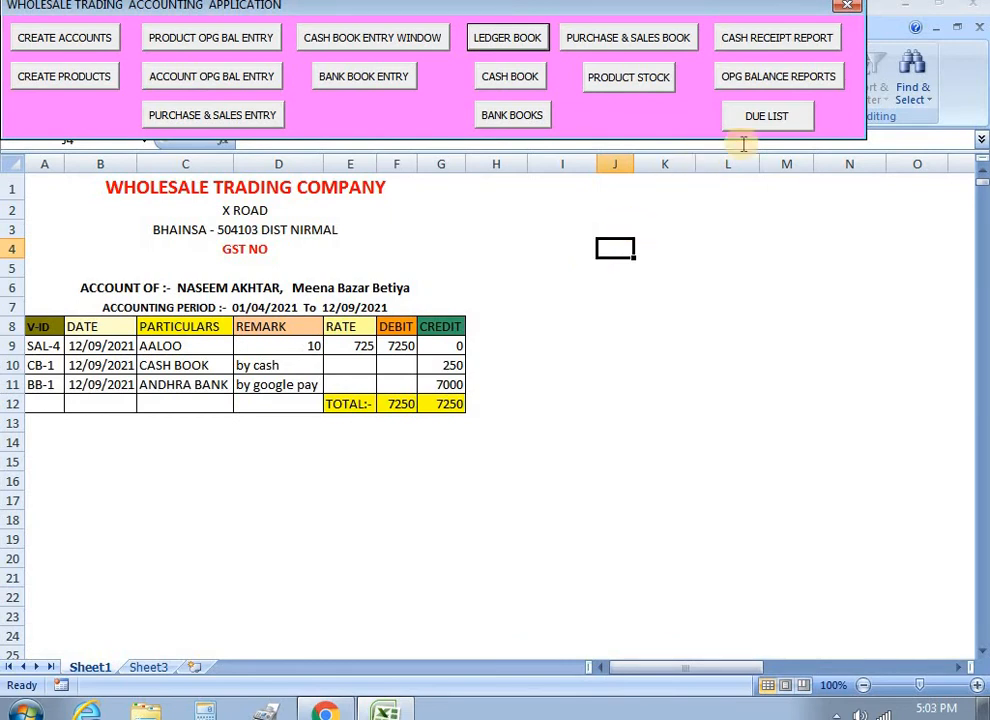
Generate the due list and inspect the ANDHRA BANK credit and the CASH BOOK debit
{"action": "left_click", "coordinate": [774, 120]}
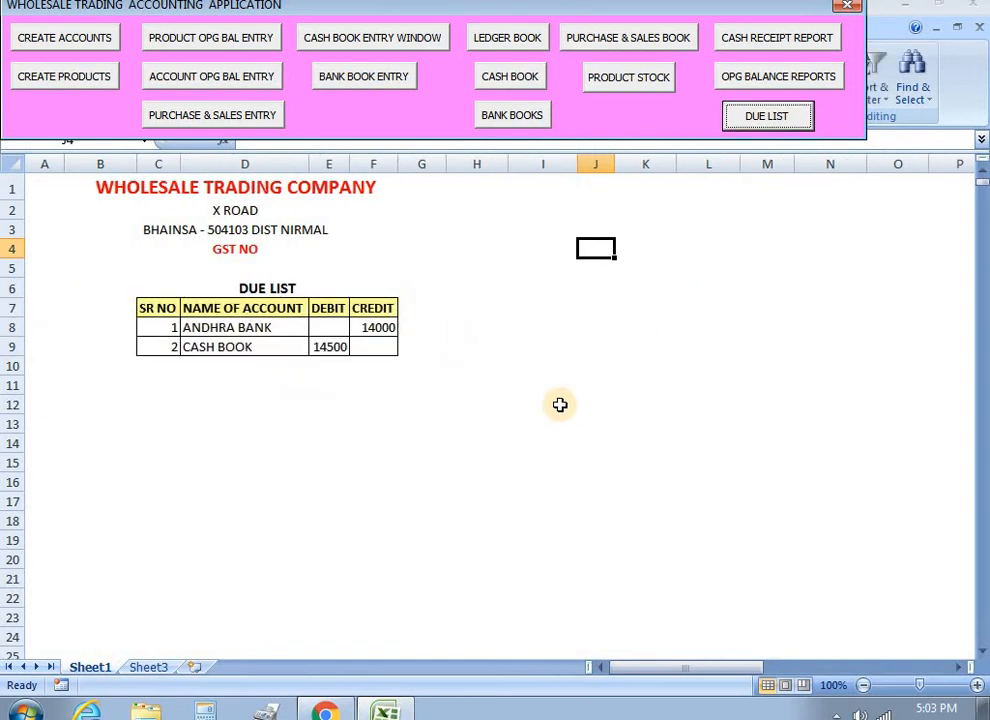
{"action": "left_click", "coordinate": [373, 334]}
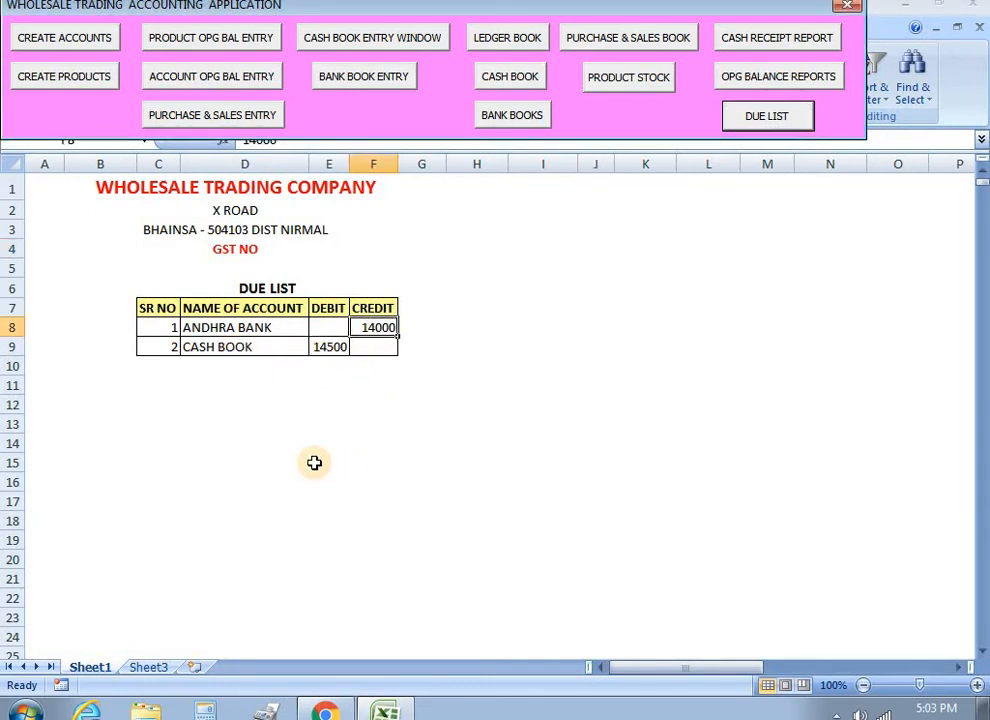
{"action": "left_click", "coordinate": [322, 346]}
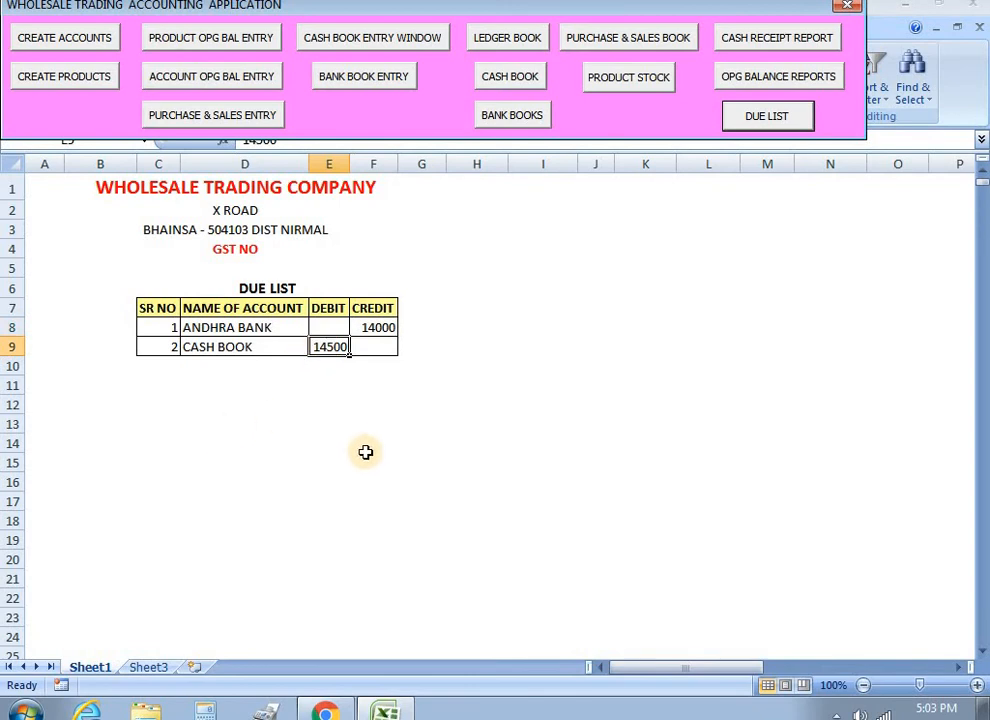
Show the cash book for 01/04/2021 to 12/09/2021 to review its receipts and payments, and close the cash book window
{"action": "left_click", "coordinate": [509, 79]}
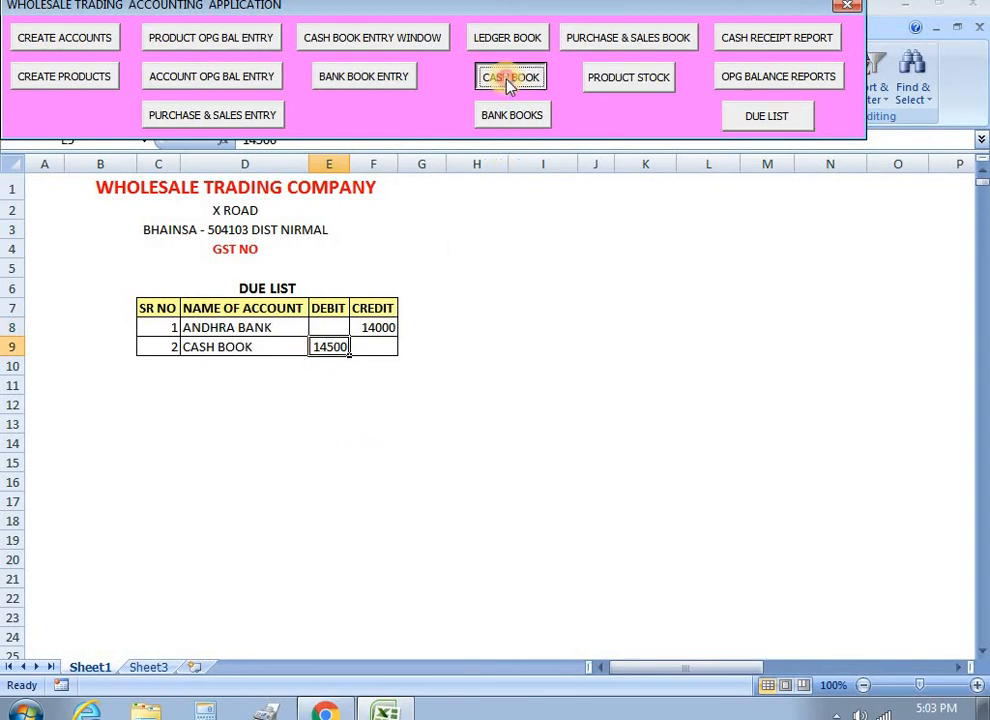
{"action": "left_click", "coordinate": [852, 175]}
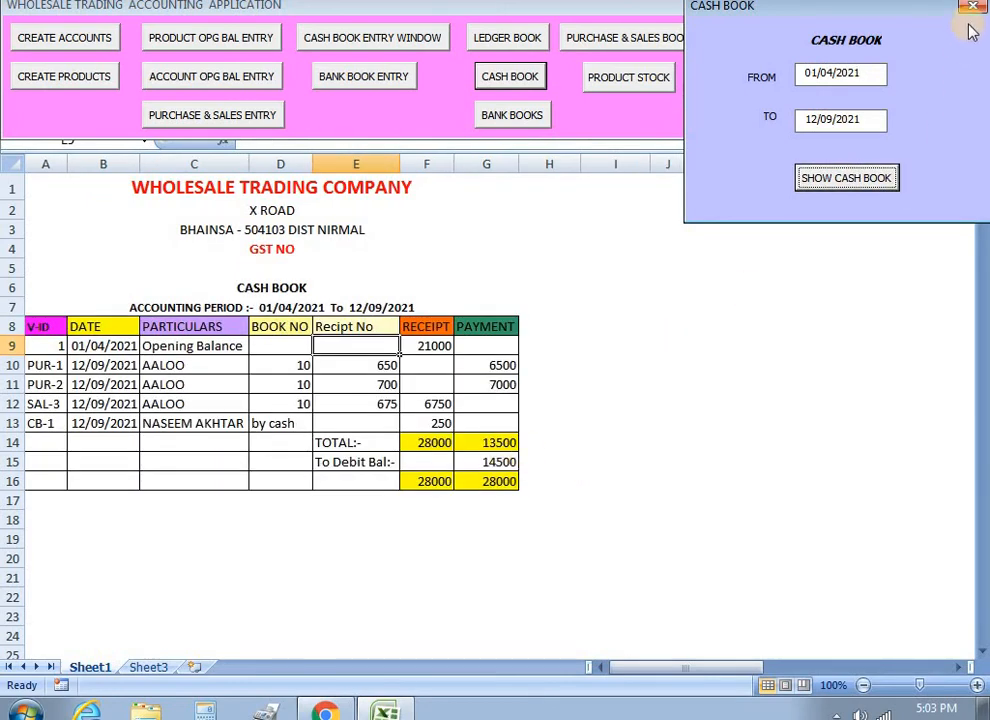
{"action": "left_click", "coordinate": [805, 180]}
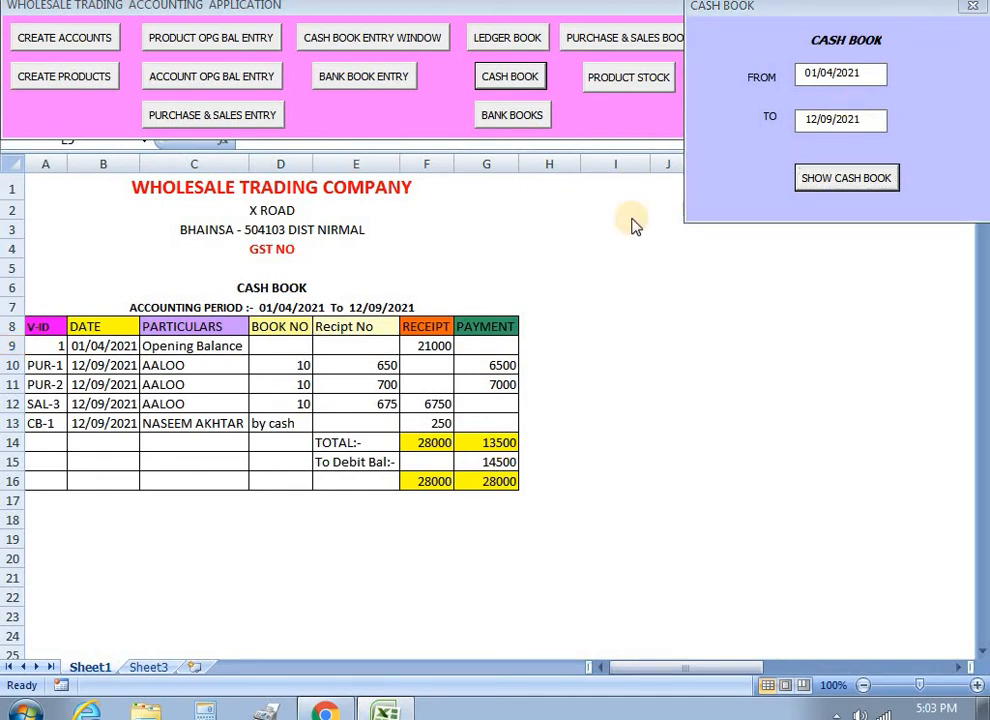
{"action": "left_click", "coordinate": [937, 103]}
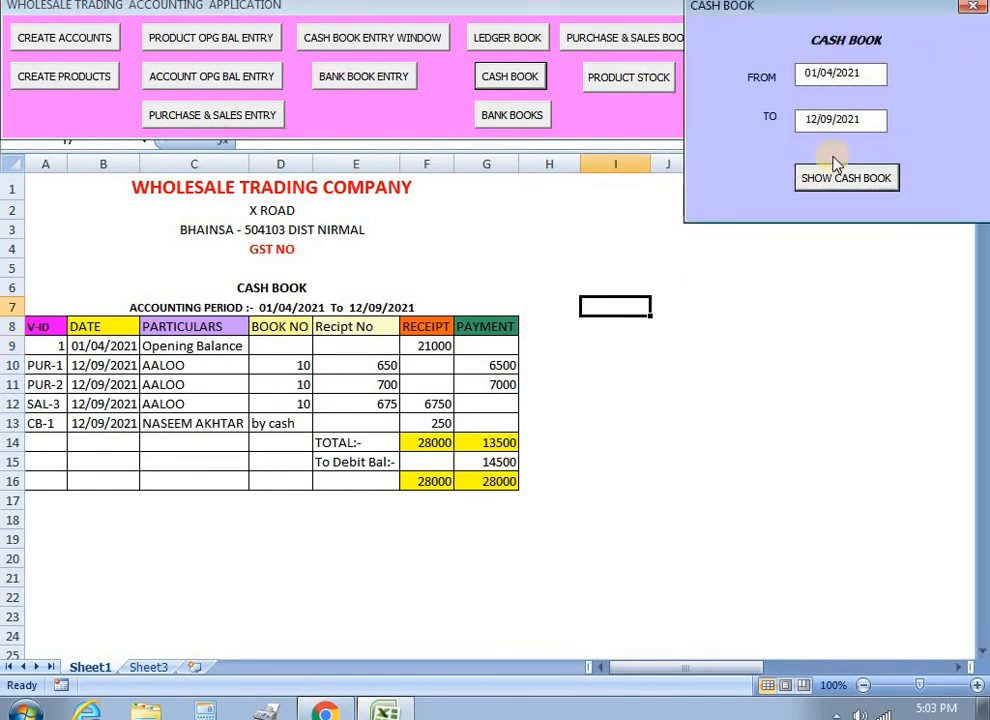
{"action": "left_click", "coordinate": [974, 8]}
{"action": "left_click", "coordinate": [577, 233]}
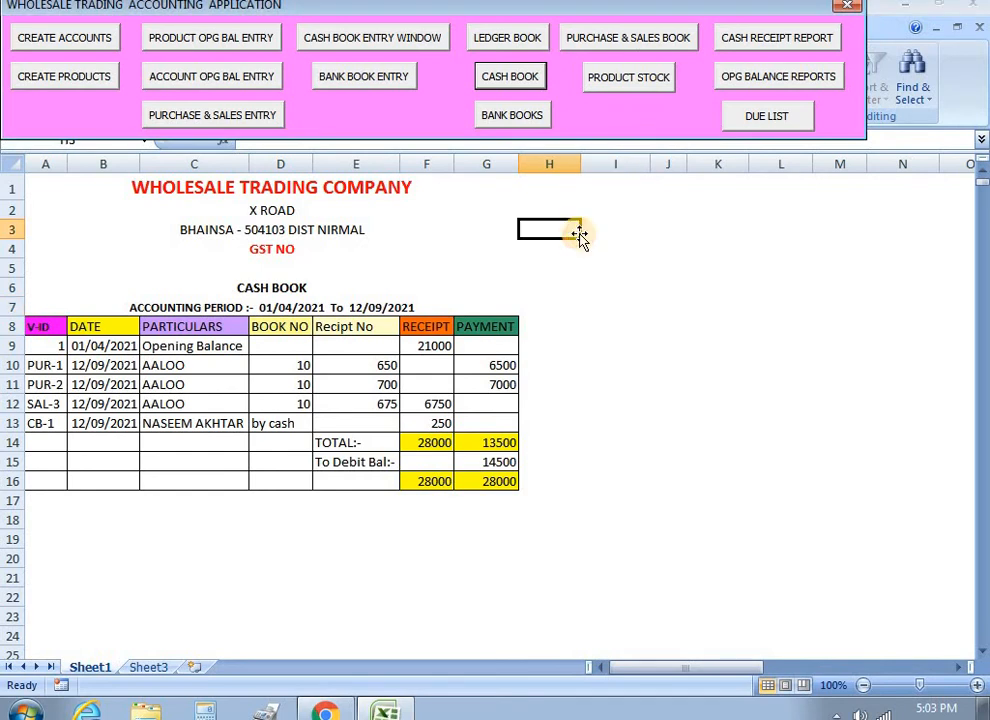
Show the ANDHRA BANK bank book for 01/04/2021 to 12/09/2021 to check the receipt and balance, and close the window
{"action": "left_click", "coordinate": [512, 113]}
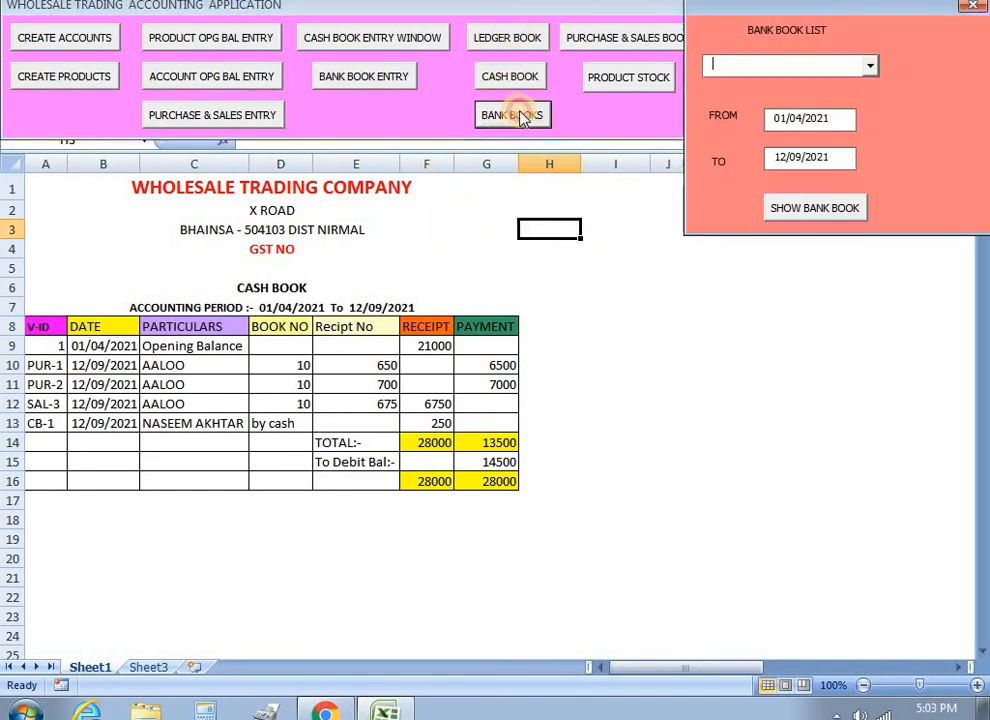
{"action": "left_click", "coordinate": [869, 66]}
{"action": "left_click", "coordinate": [840, 85]}
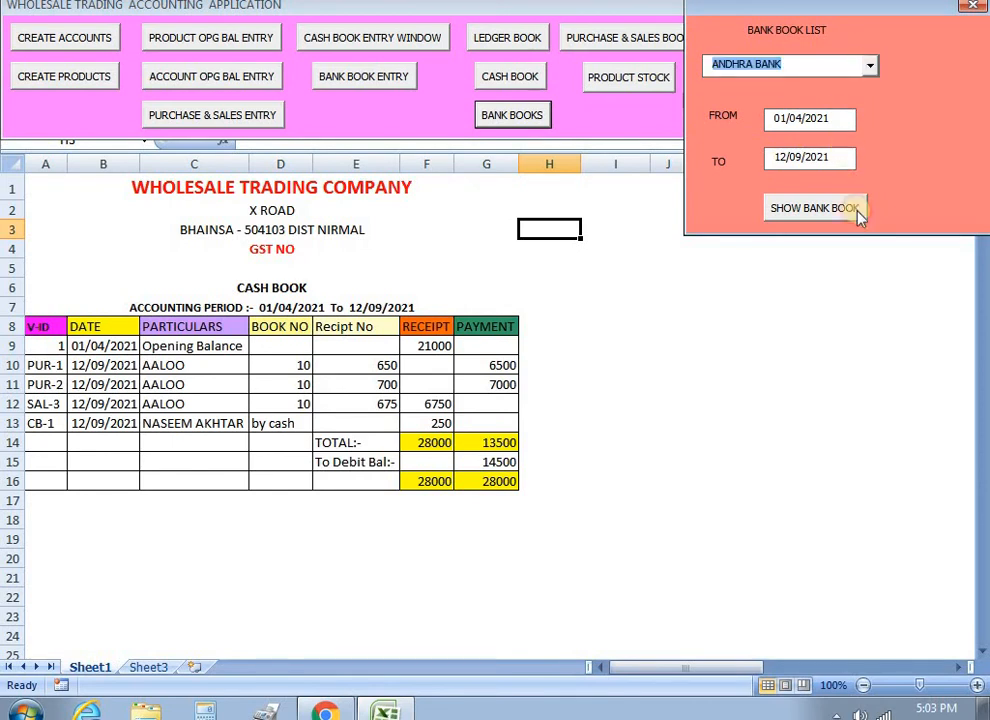
{"action": "left_click", "coordinate": [848, 209]}
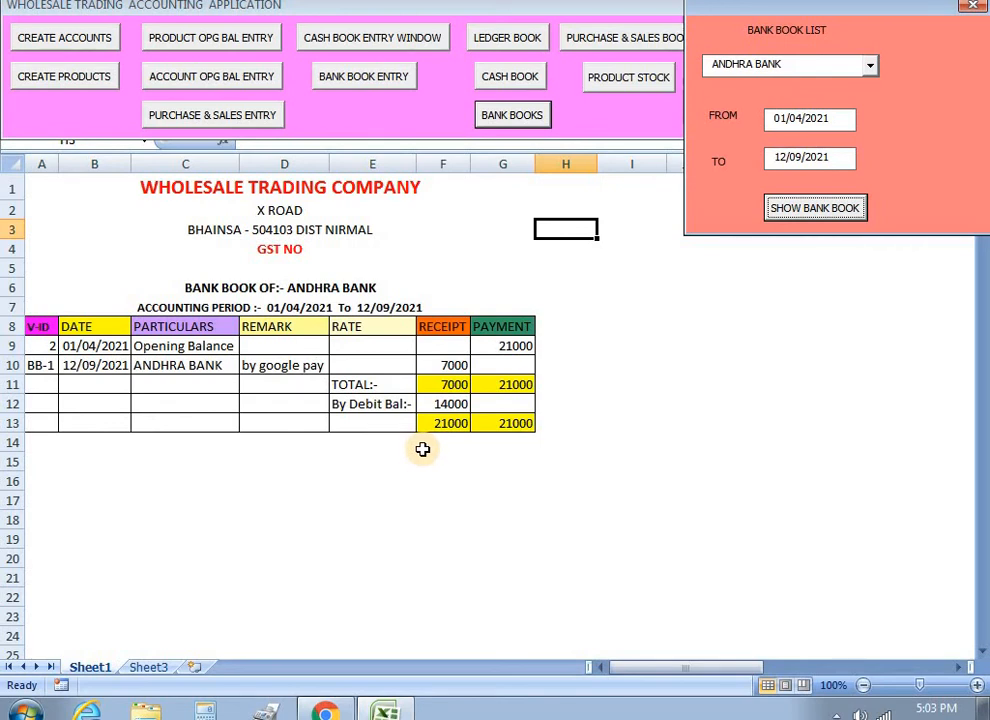
{"action": "left_click", "coordinate": [971, 8]}
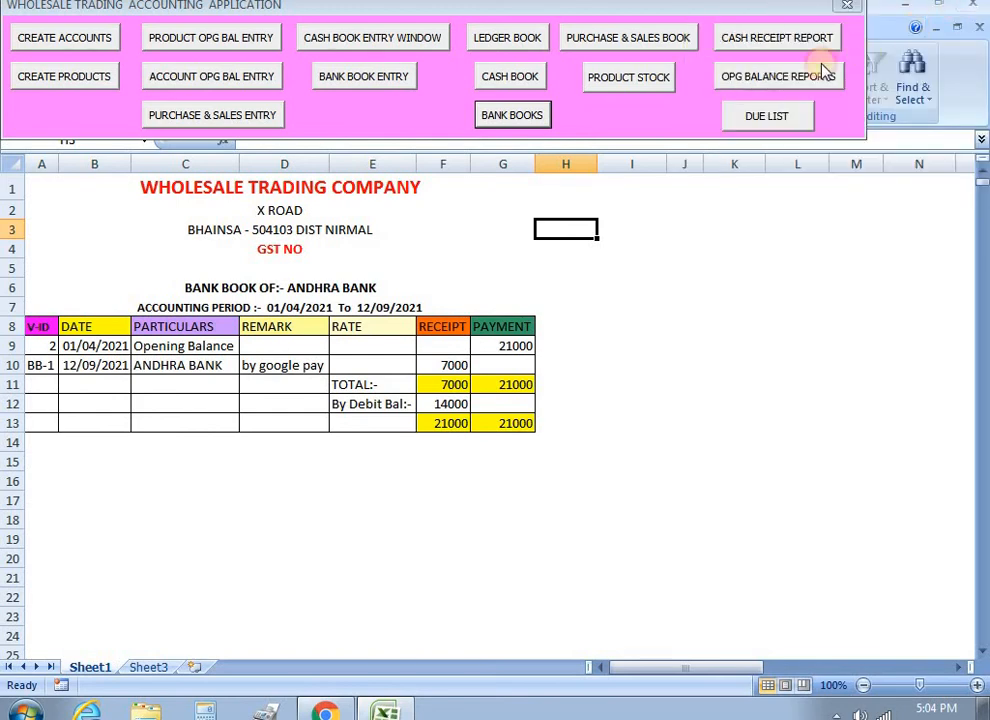
Record an ANDHRA BANK payment of 7000 against CASH BOOK with remark "by self cheq", save it and close the entry window
{"action": "left_click", "coordinate": [364, 80]}
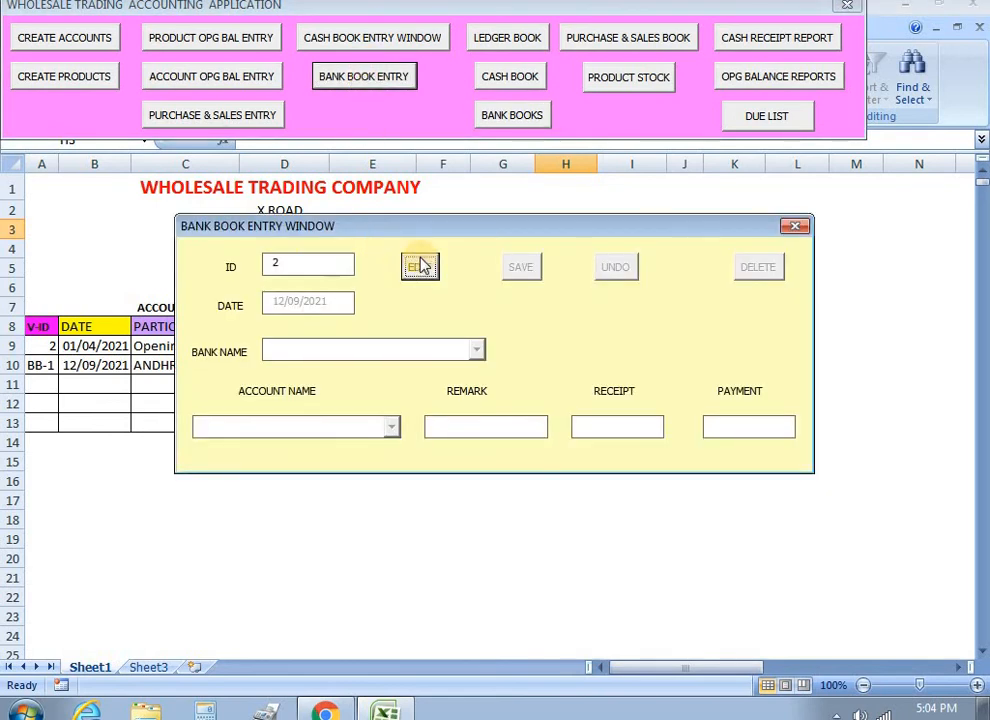
{"action": "left_click", "coordinate": [421, 265]}
{"action": "left_click", "coordinate": [476, 351]}
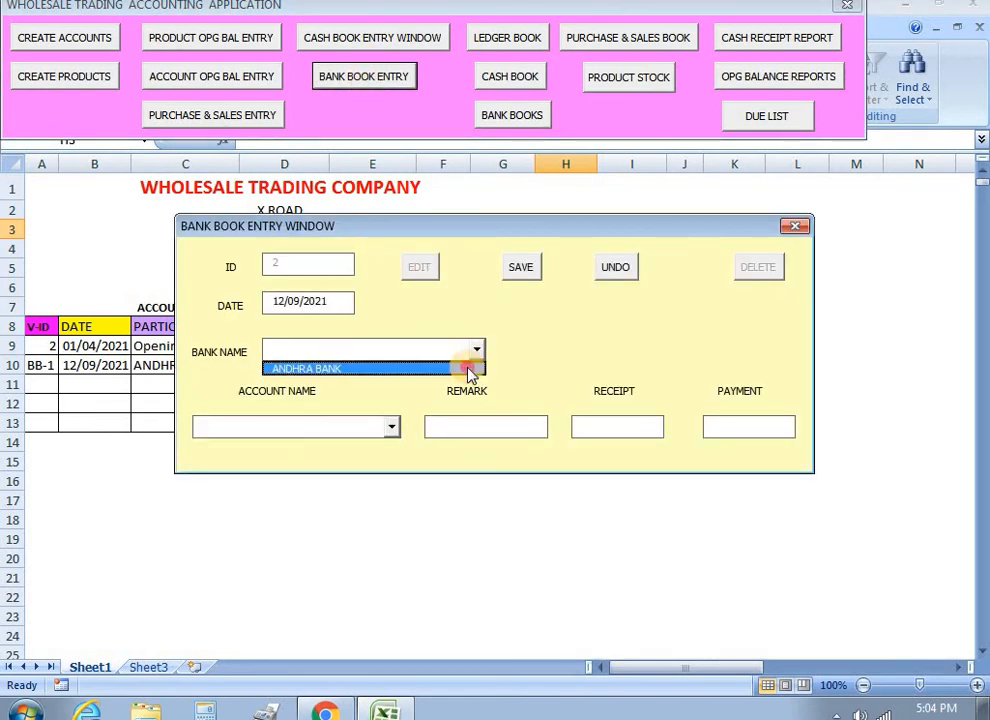
{"action": "left_click", "coordinate": [469, 370]}
{"action": "left_click", "coordinate": [392, 429]}
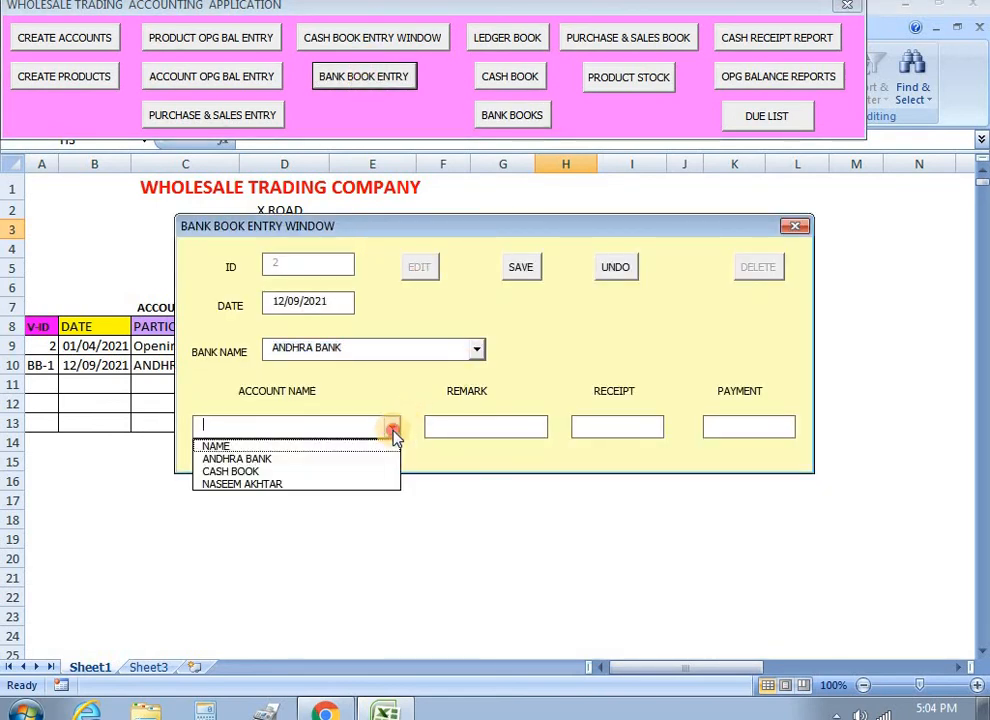
{"action": "left_click", "coordinate": [267, 472]}
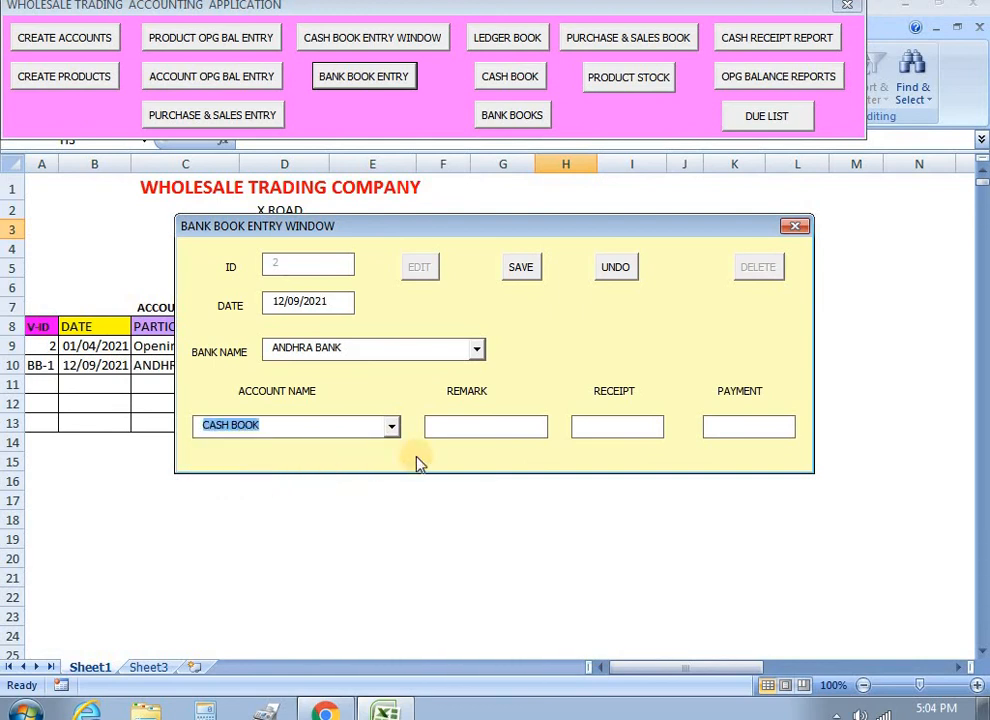
{"action": "left_click", "coordinate": [604, 430]}
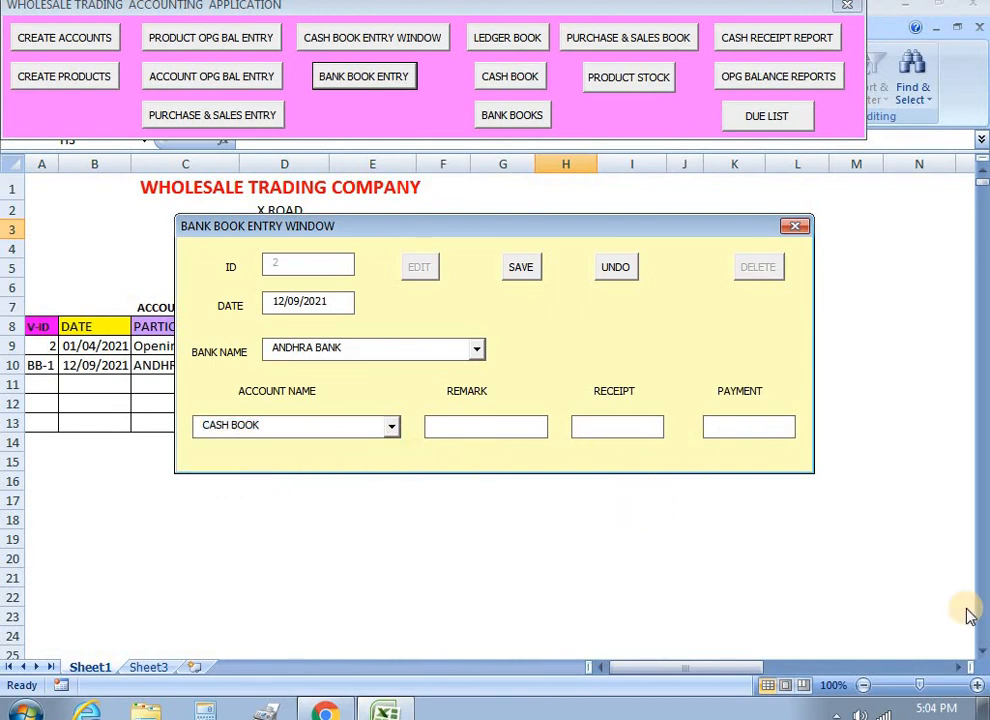
{"action": "key", "text": "Tab"}
{"action": "type", "text": "7"}
{"action": "left_click", "coordinate": [487, 428]}
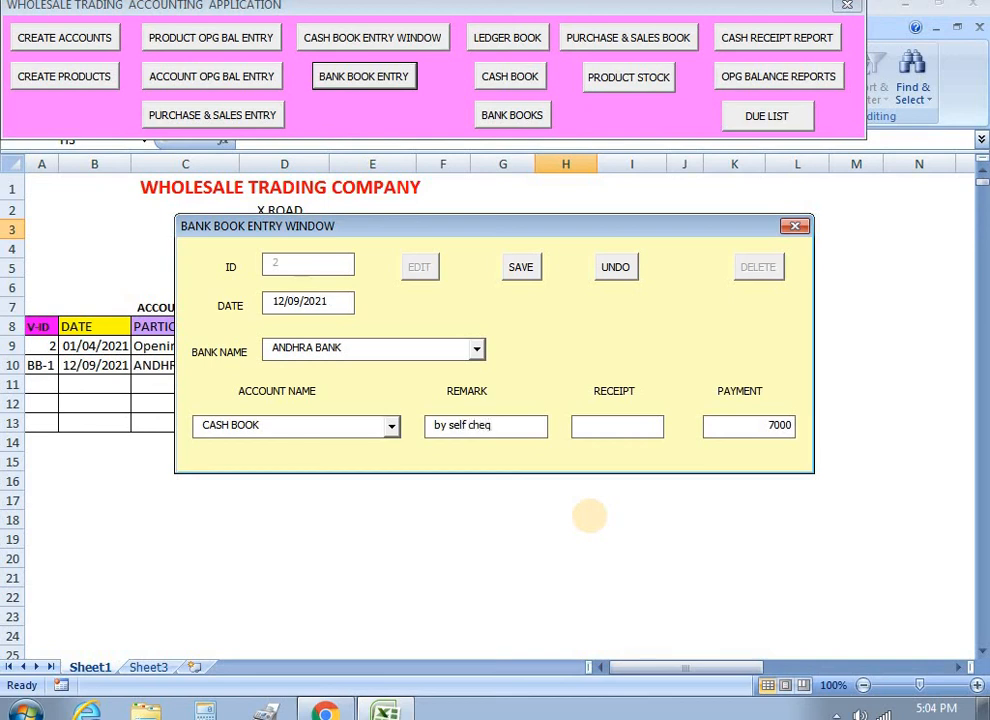
{"action": "left_click", "coordinate": [521, 267]}
{"action": "left_click", "coordinate": [795, 226]}
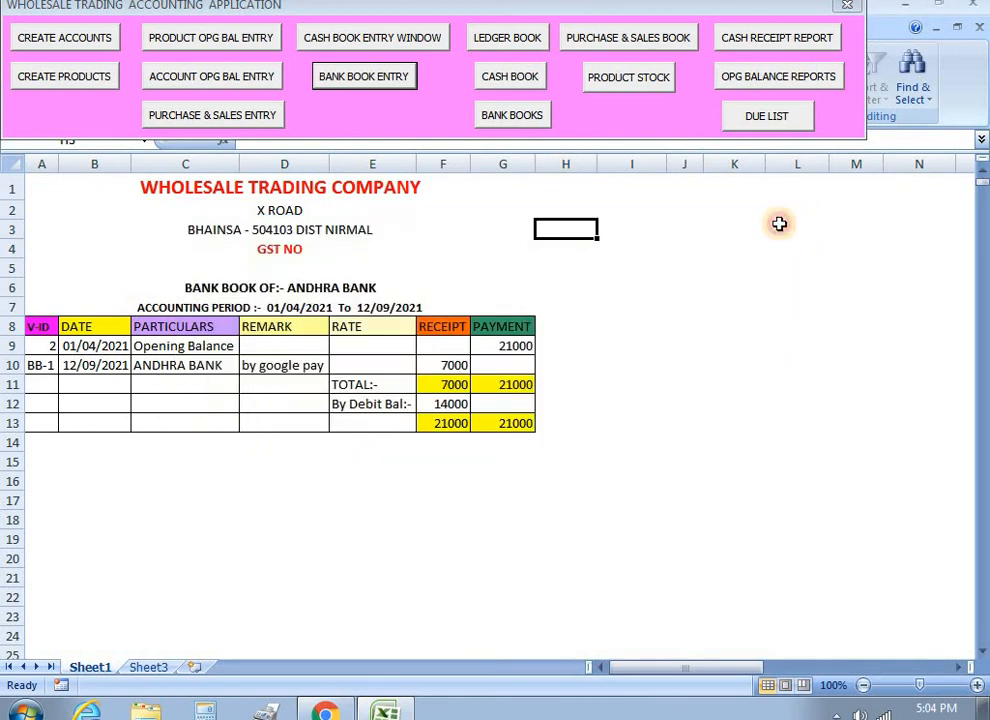
Show the ANDHRA BANK bank book again for 01/04/2021 to 12/09/2021 to check the self-cheque payment, and close the window
{"action": "left_click", "coordinate": [530, 118]}
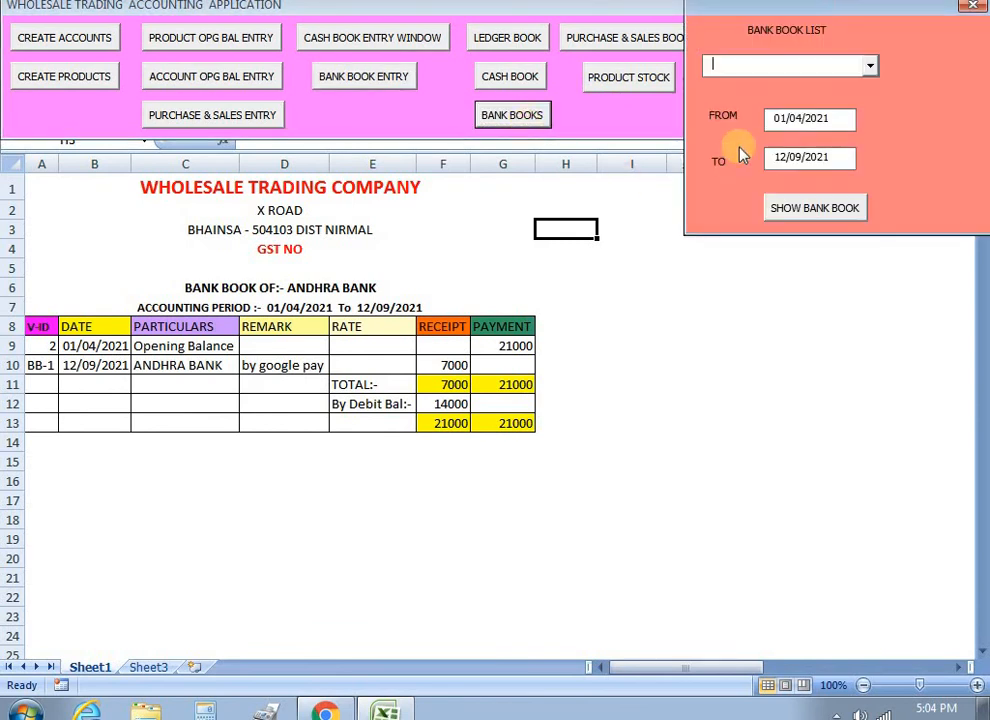
{"action": "left_click", "coordinate": [862, 70]}
{"action": "left_click", "coordinate": [851, 82]}
{"action": "left_click", "coordinate": [832, 209]}
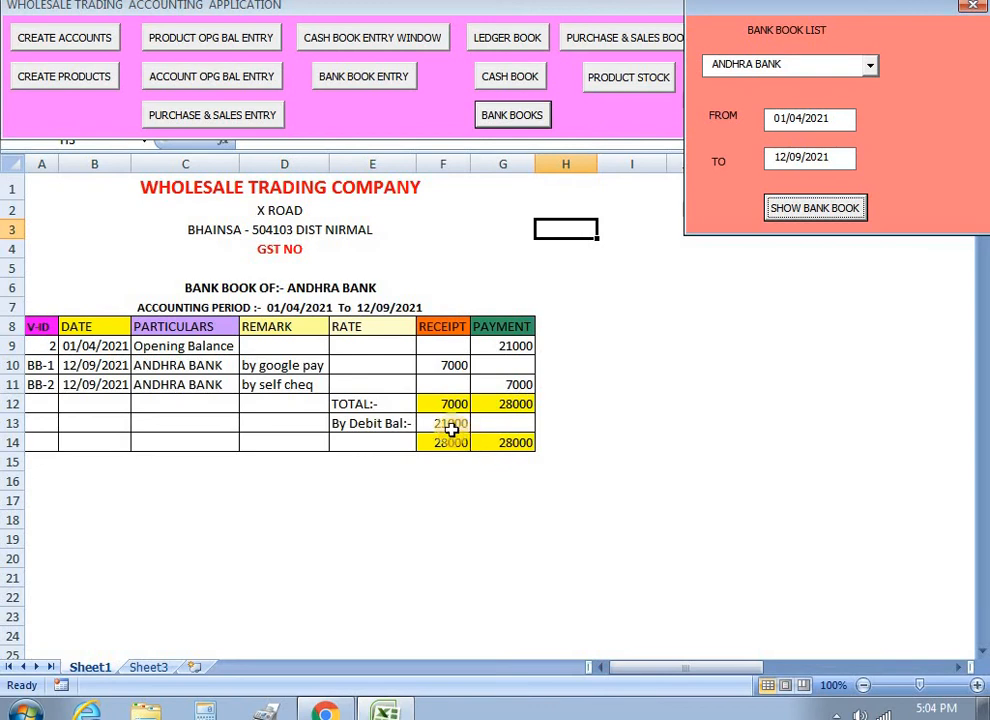
{"action": "left_click", "coordinate": [970, 10]}
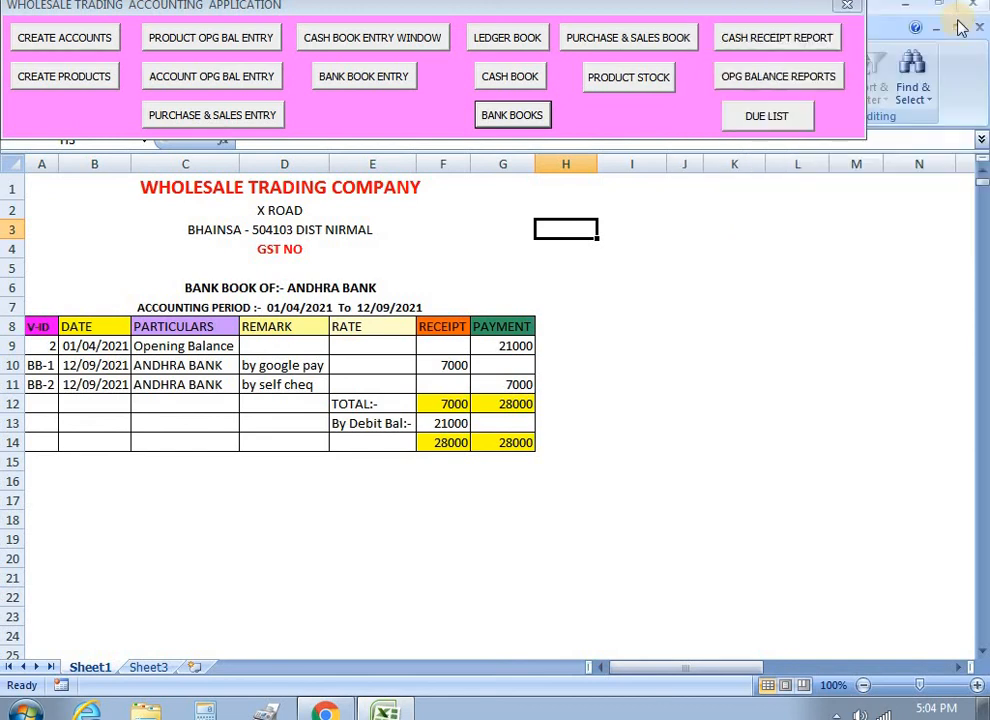
Show the cash book again for 01/04/2021 to 12/09/2021, inspect the bank withdrawal and debit balance, and close the window
{"action": "left_click", "coordinate": [526, 86]}
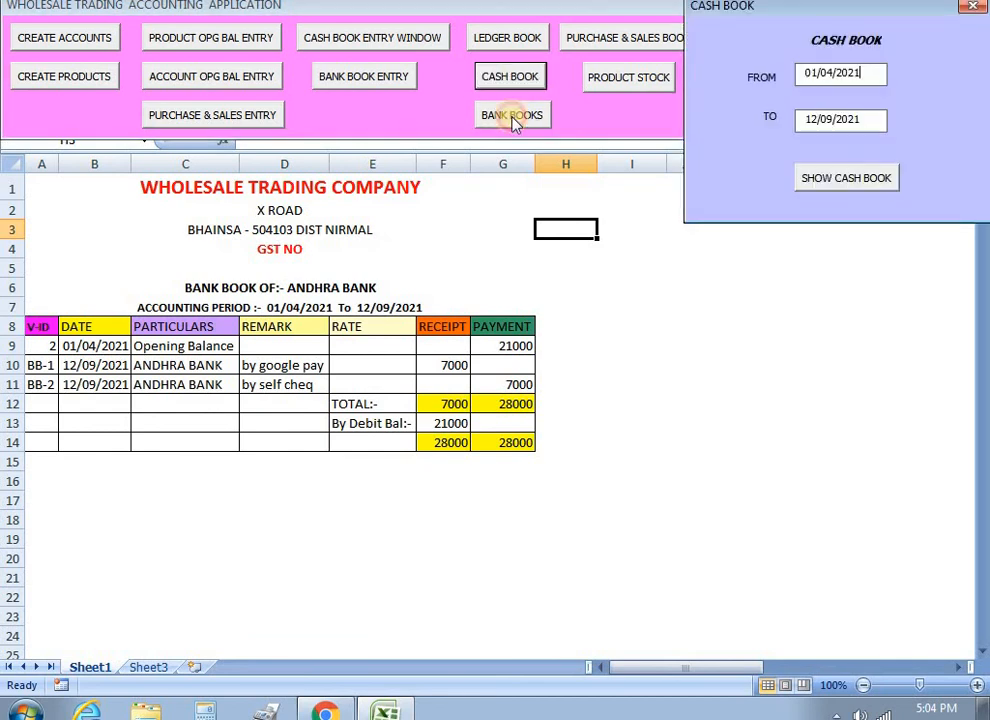
{"action": "left_click", "coordinate": [862, 177]}
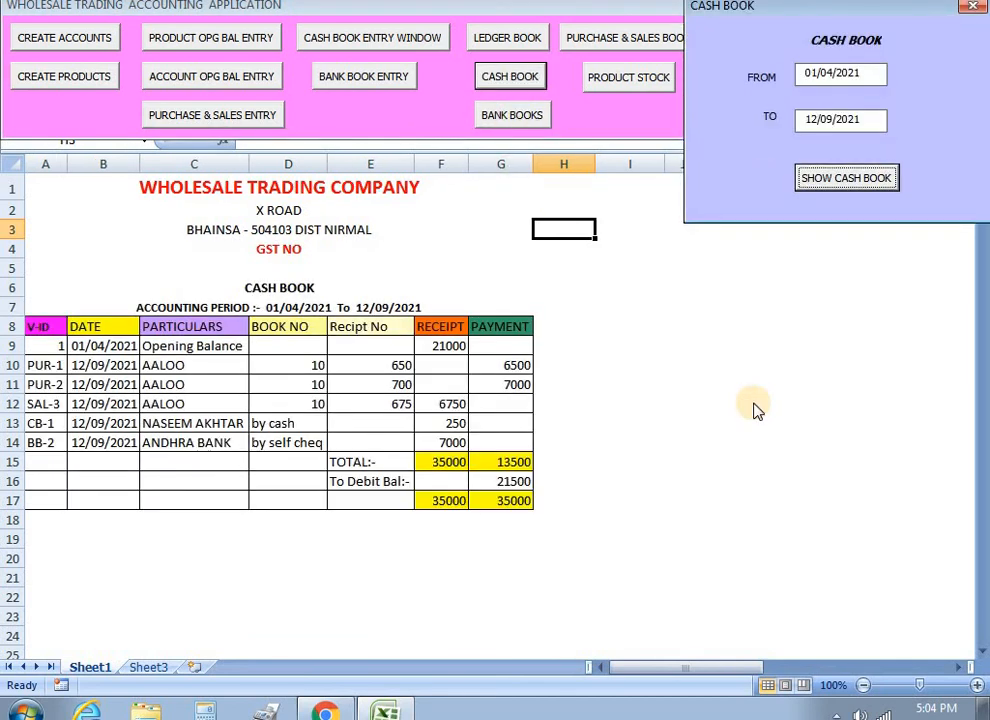
{"action": "left_click", "coordinate": [513, 483]}
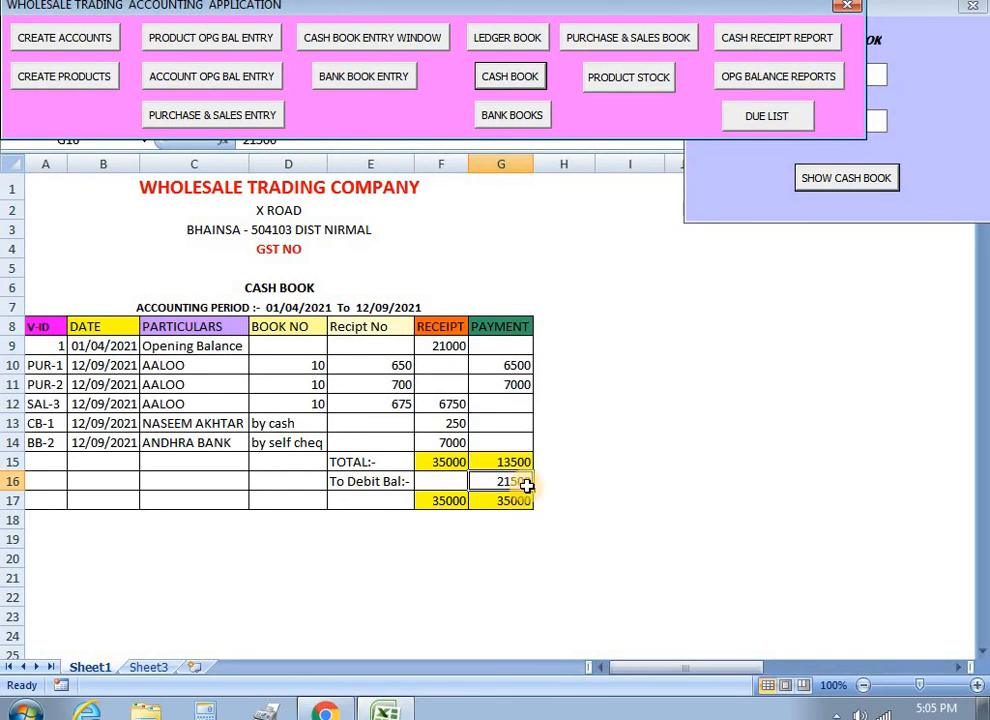
{"action": "left_click", "coordinate": [753, 212]}
{"action": "left_click", "coordinate": [975, 6]}
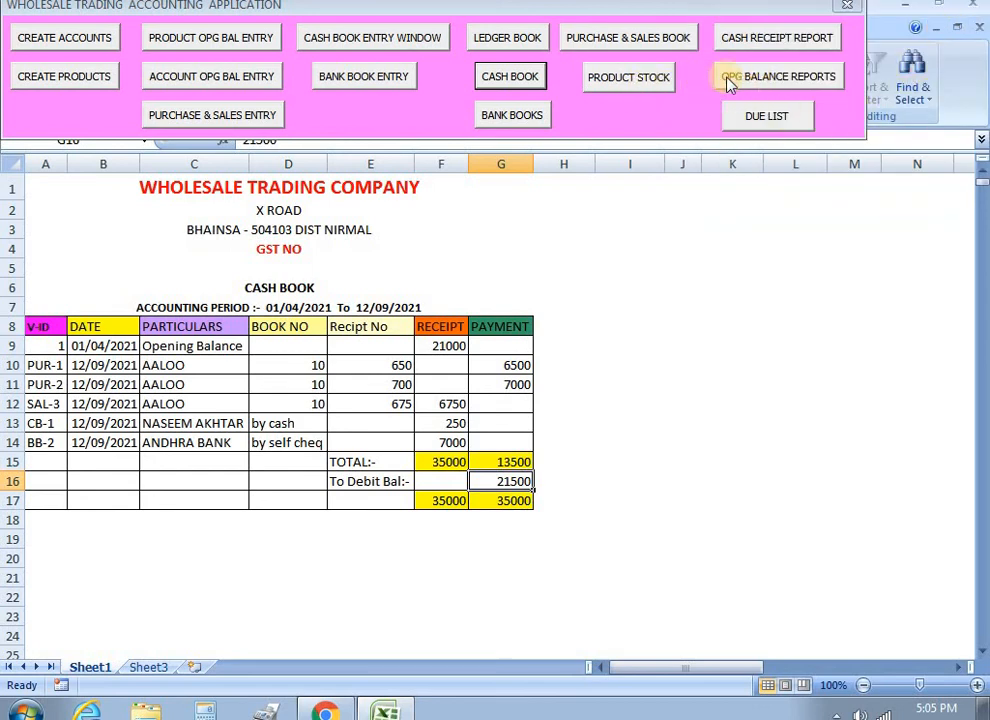
Show the opening balance report and the opening product balance report, and close the report window
{"action": "left_click", "coordinate": [762, 76]}
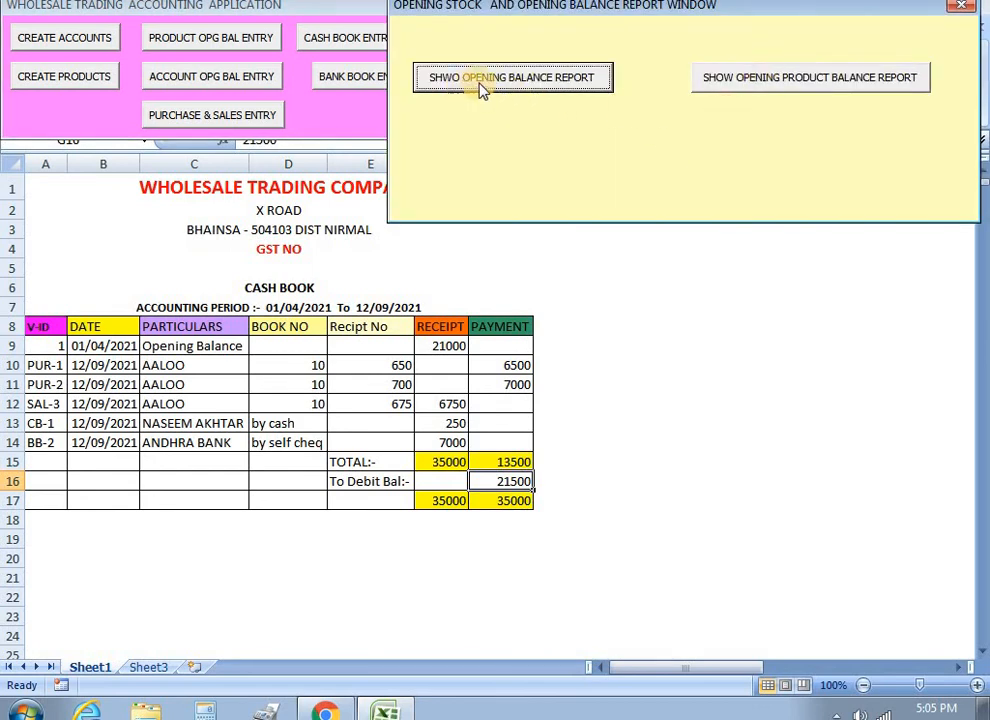
{"action": "left_click", "coordinate": [533, 78]}
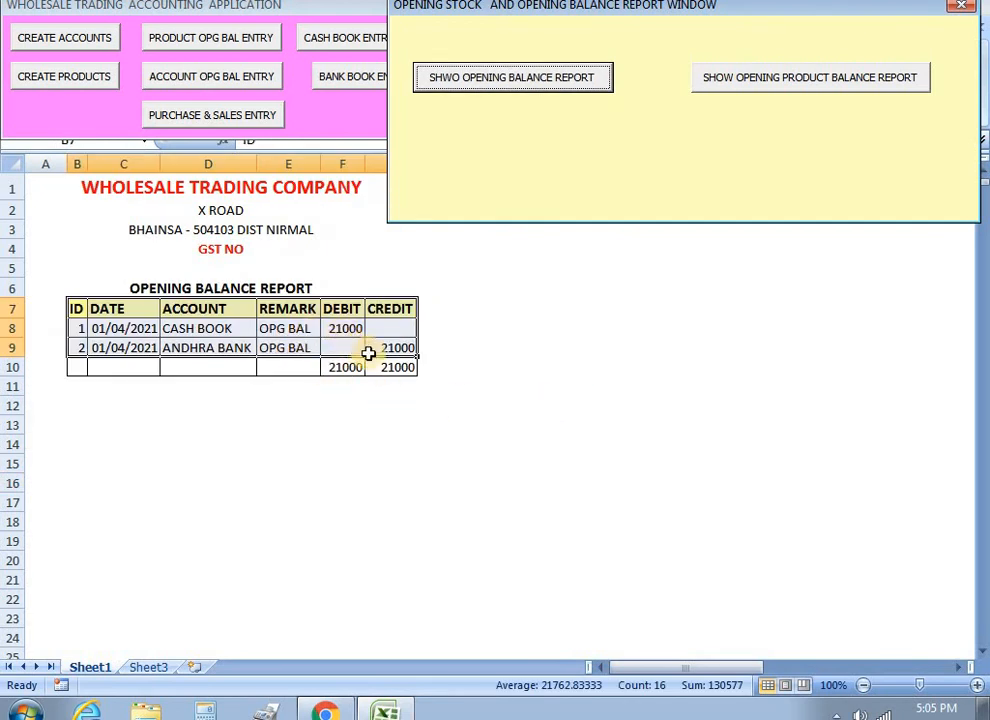
{"action": "left_click", "coordinate": [793, 75]}
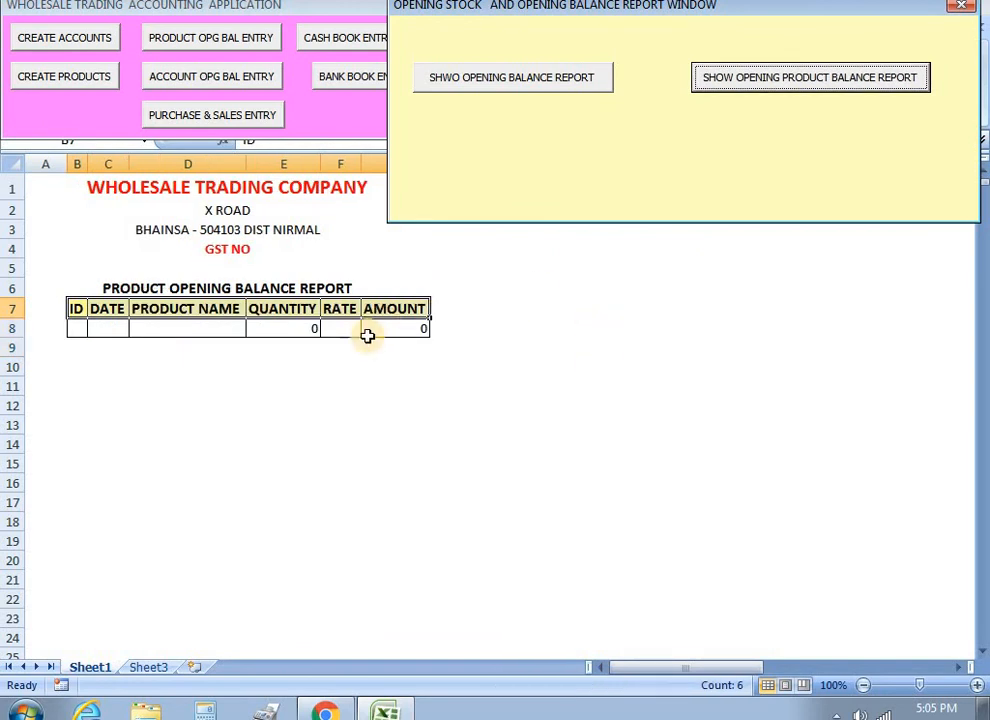
{"action": "left_click", "coordinate": [965, 10]}
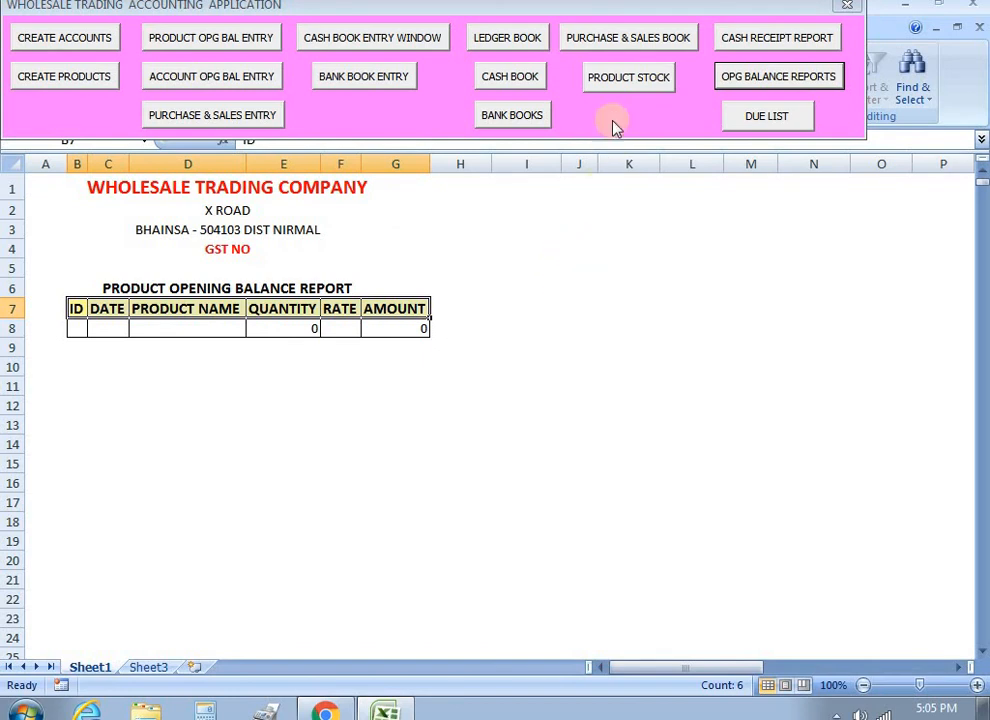
Show the AALOO product stock for 01/04/2021 to 12/09/2021, inspect the average purchase and sale rates, and close the window
{"action": "left_click", "coordinate": [630, 80]}
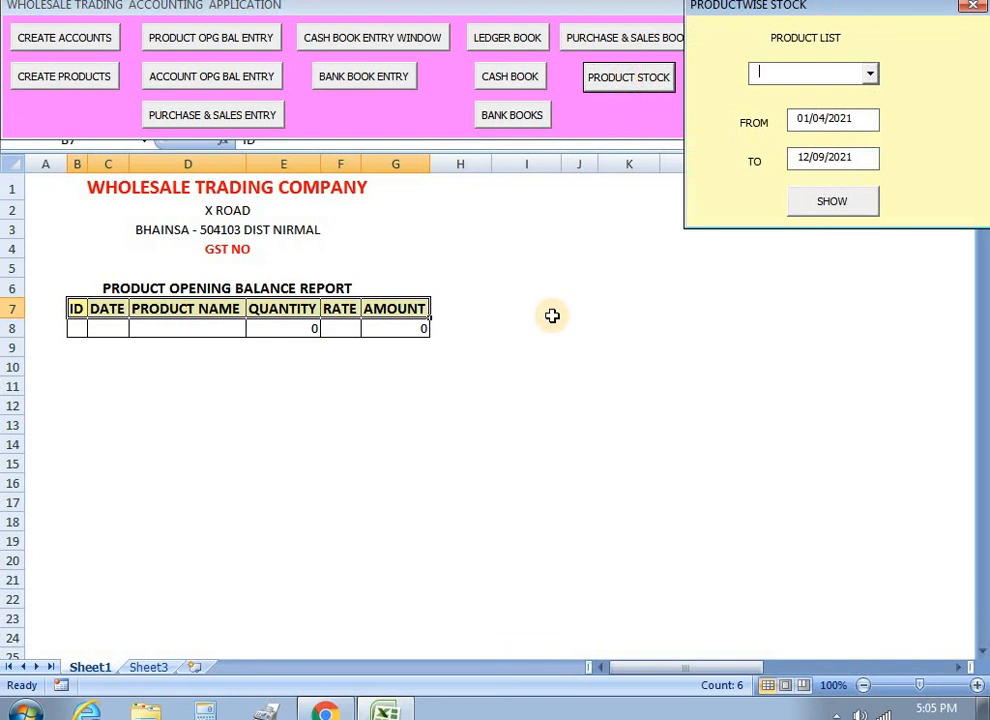
{"action": "left_click", "coordinate": [870, 73]}
{"action": "left_click", "coordinate": [858, 93]}
{"action": "left_click", "coordinate": [847, 200]}
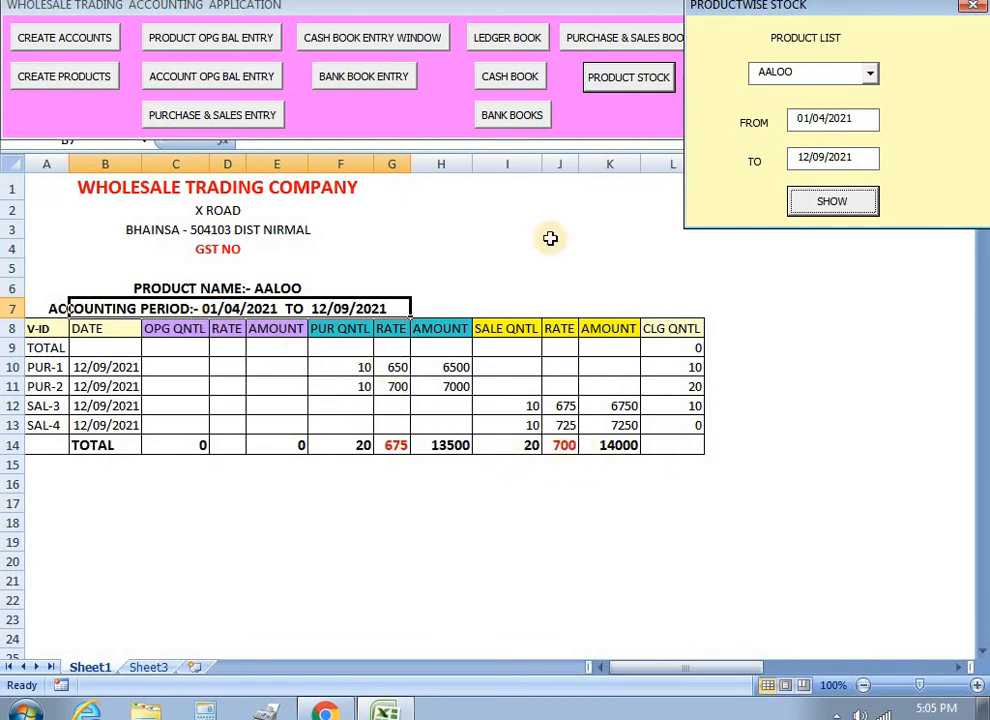
{"action": "left_click", "coordinate": [395, 446]}
{"action": "left_click", "coordinate": [562, 447]}
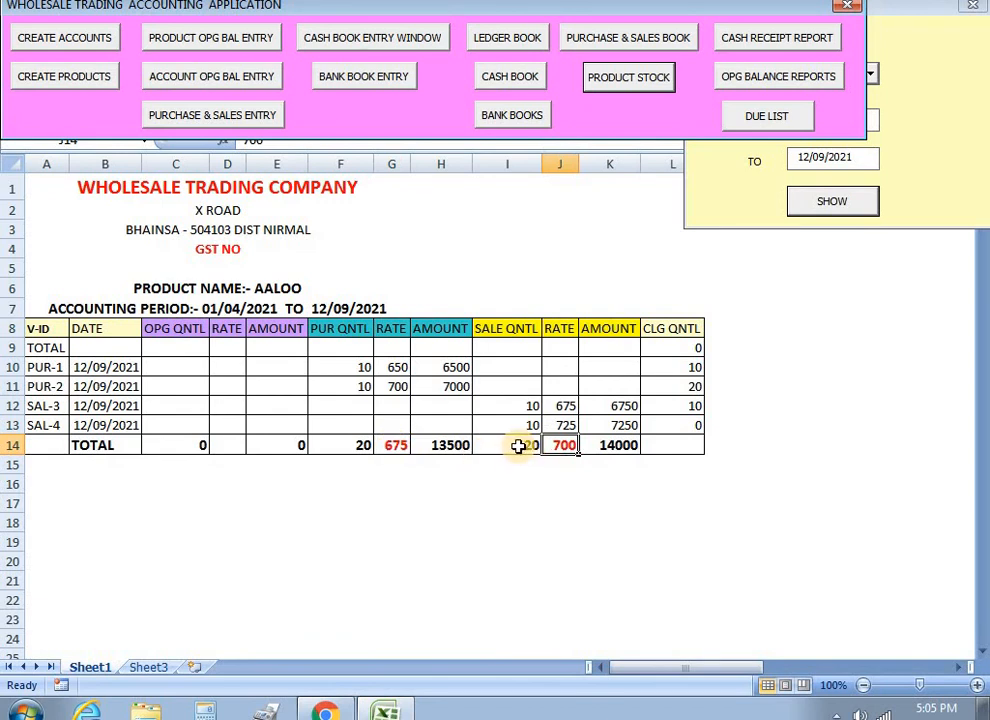
{"action": "left_click", "coordinate": [742, 195]}
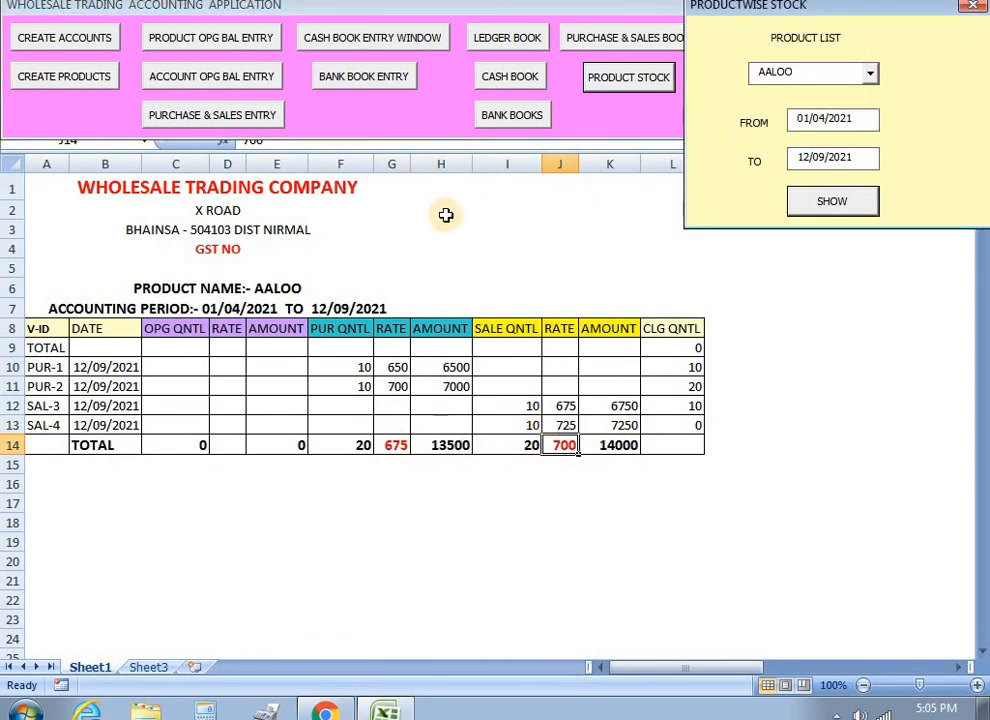
{"action": "left_click", "coordinate": [970, 6]}
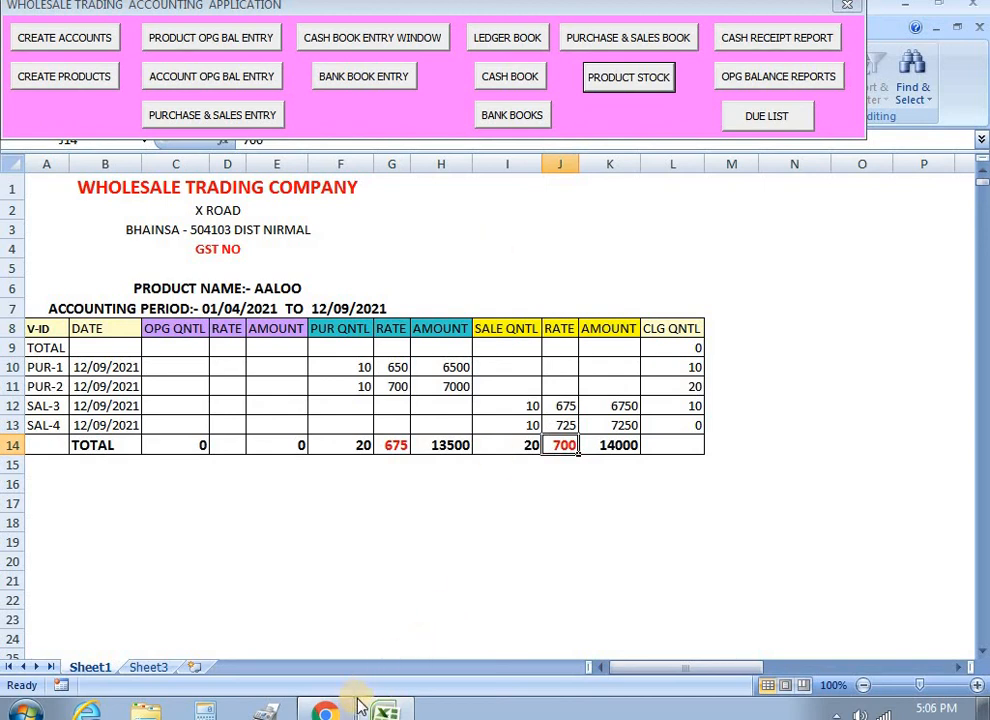
{"action": "left_click", "coordinate": [836, 712]}
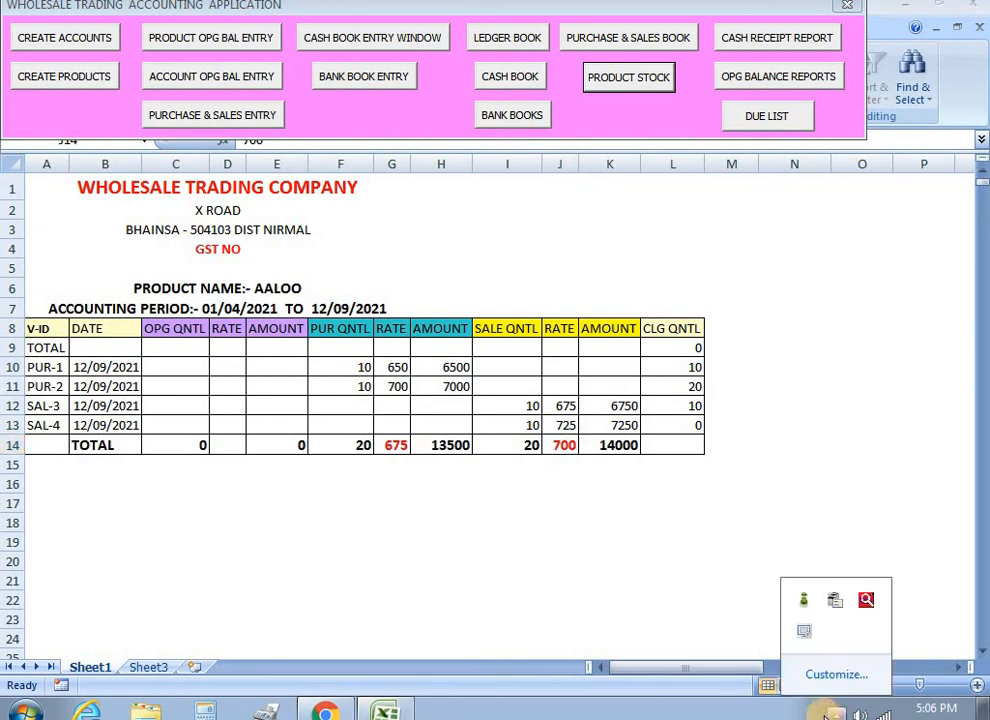